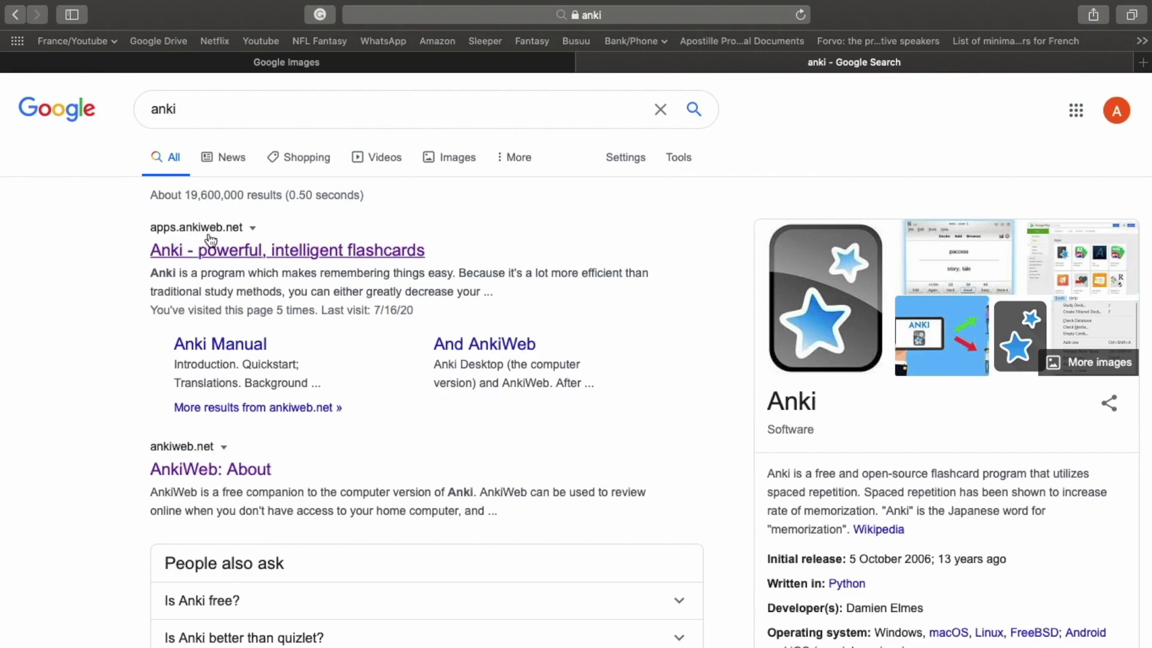
Open apps.ankiweb.net and browse the Windows, Linux and mobile download options
{"action": "left_click", "coordinate": [235, 241]}
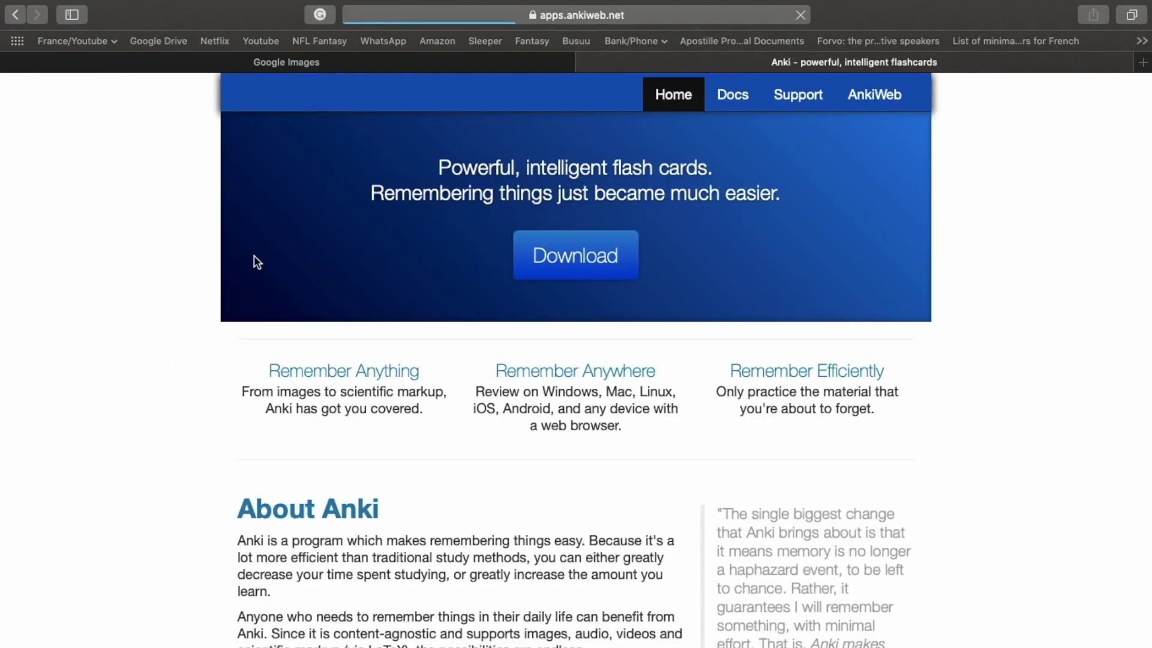
{"action": "scroll", "coordinate": [609, 266], "scroll_direction": "down", "scroll_amount": 10}
{"action": "scroll", "coordinate": [609, 265], "scroll_direction": "down", "scroll_amount": 10}
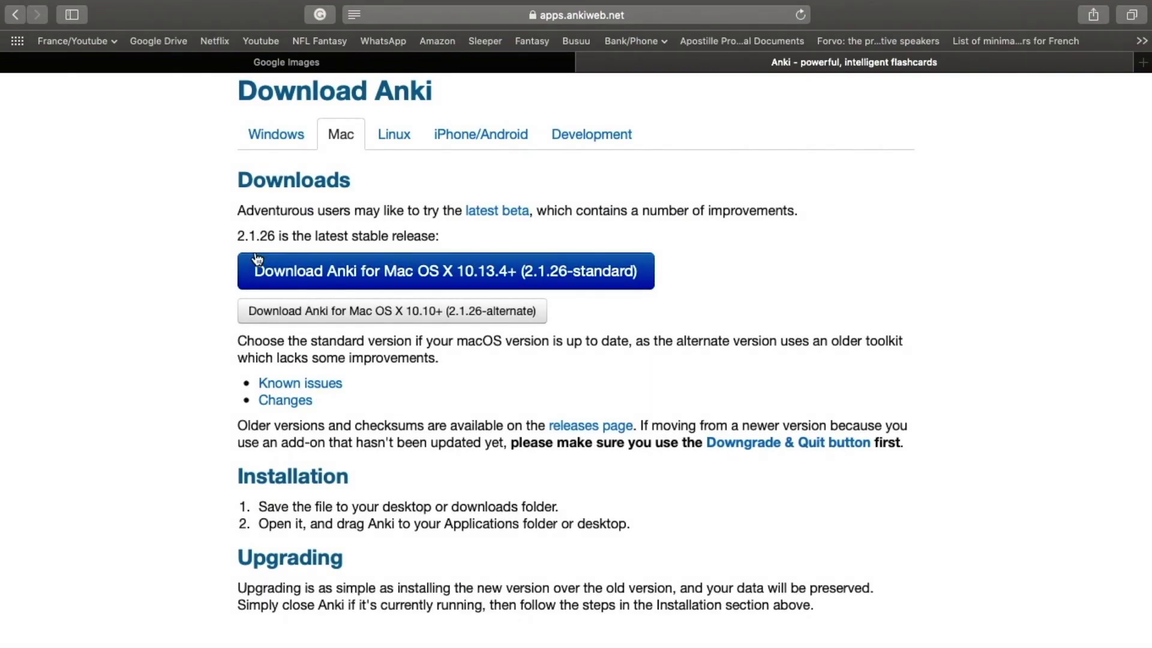
{"action": "left_click", "coordinate": [292, 135]}
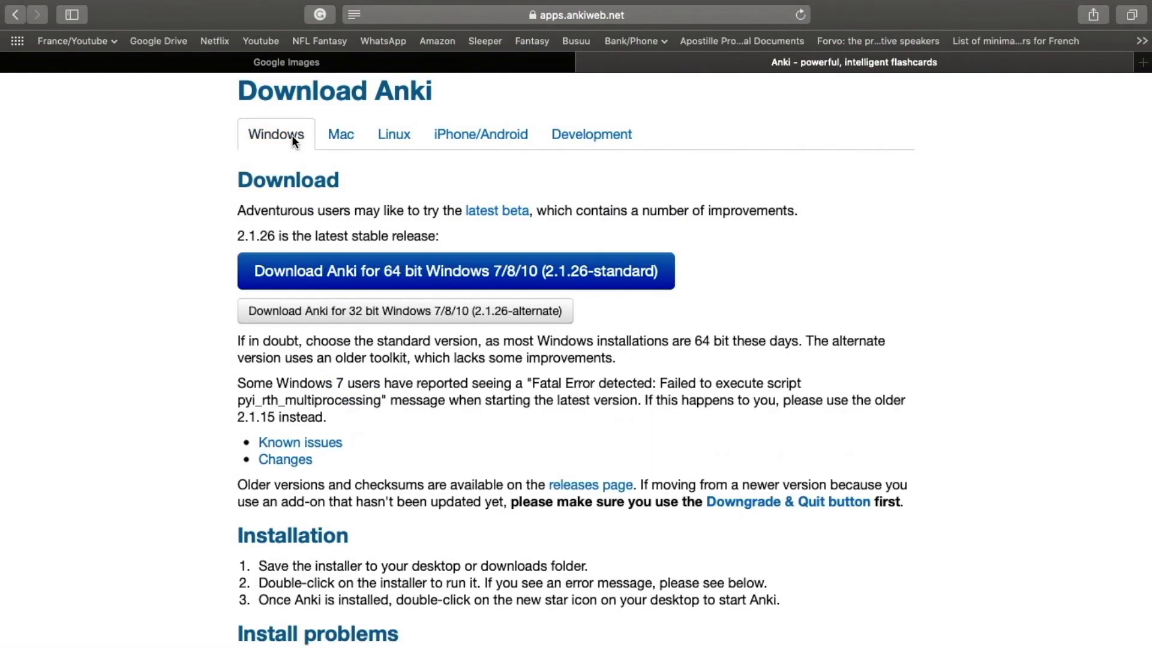
{"action": "left_click", "coordinate": [393, 141]}
{"action": "left_click", "coordinate": [450, 139]}
Download the standard Mac version 2.1.26 of Anki from the Mac section
{"action": "scroll", "coordinate": [455, 137], "scroll_direction": "up", "scroll_amount": 3}
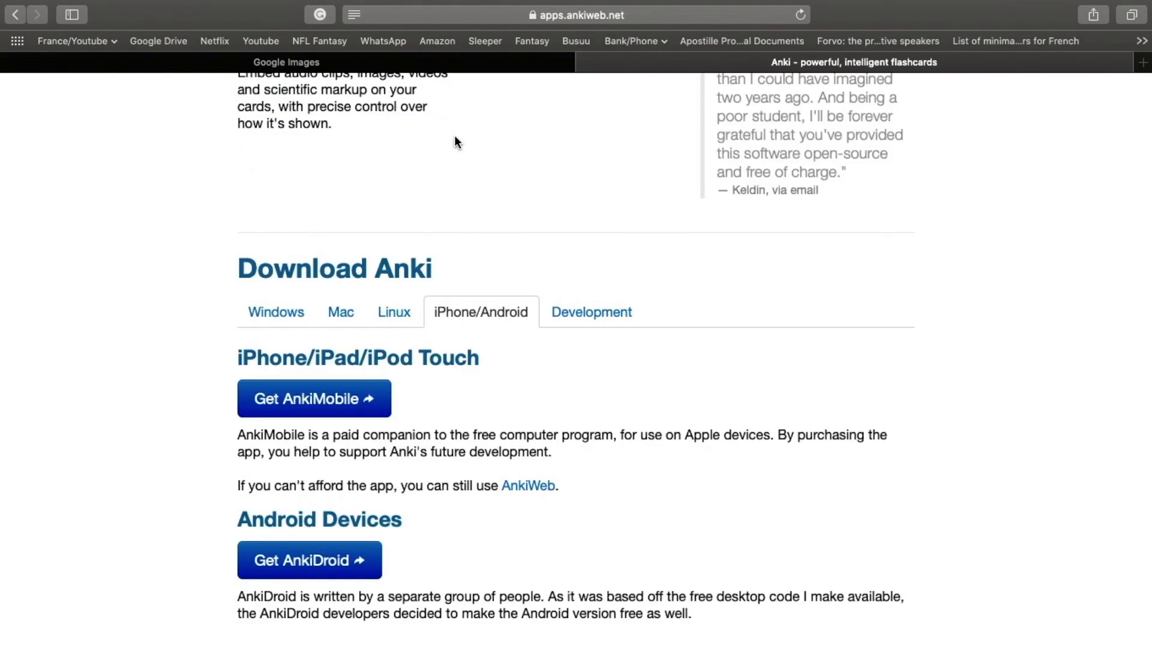
{"action": "scroll", "coordinate": [454, 137], "scroll_direction": "up", "scroll_amount": 10}
{"action": "left_click", "coordinate": [548, 259]}
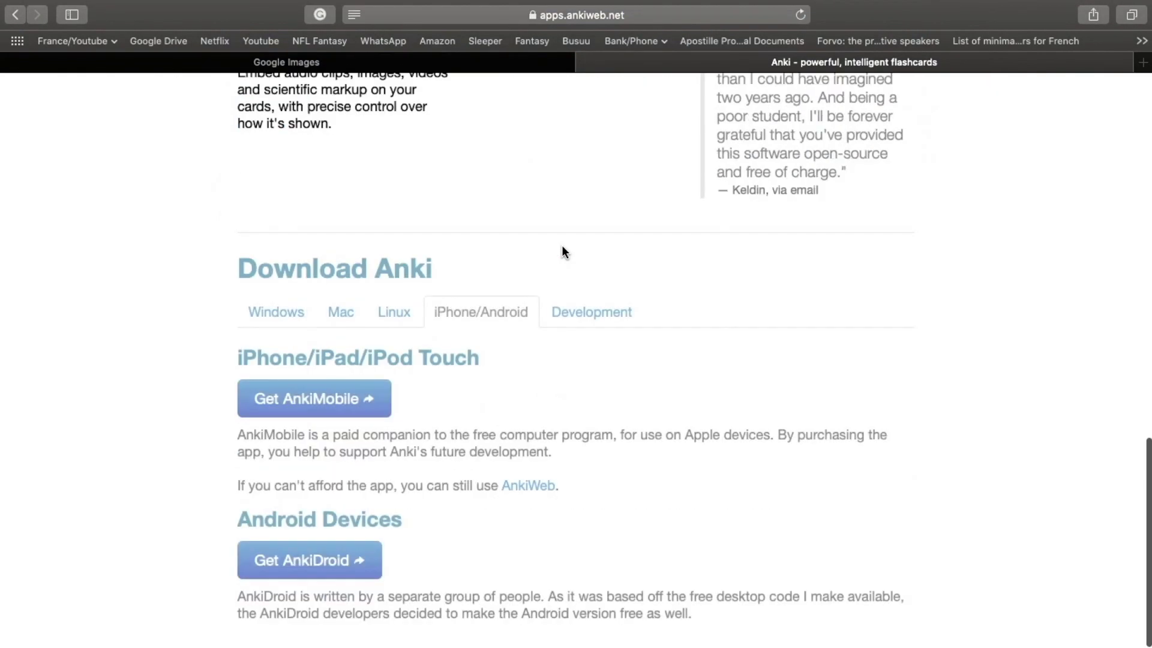
{"action": "left_click", "coordinate": [353, 317]}
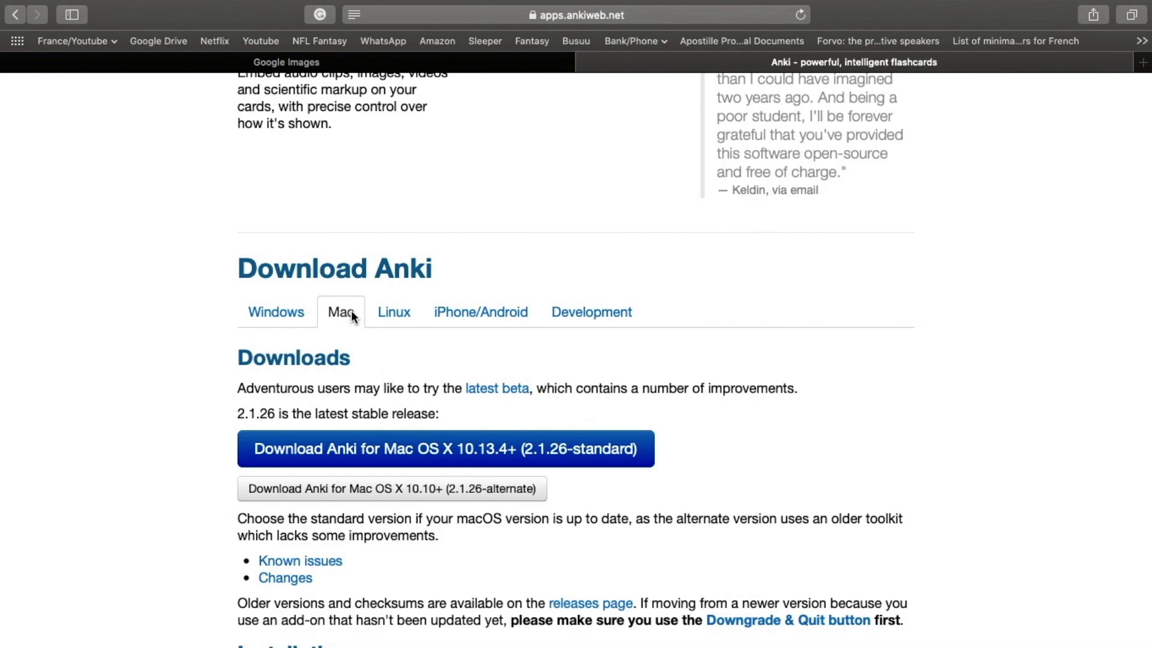
{"action": "left_click", "coordinate": [500, 454]}
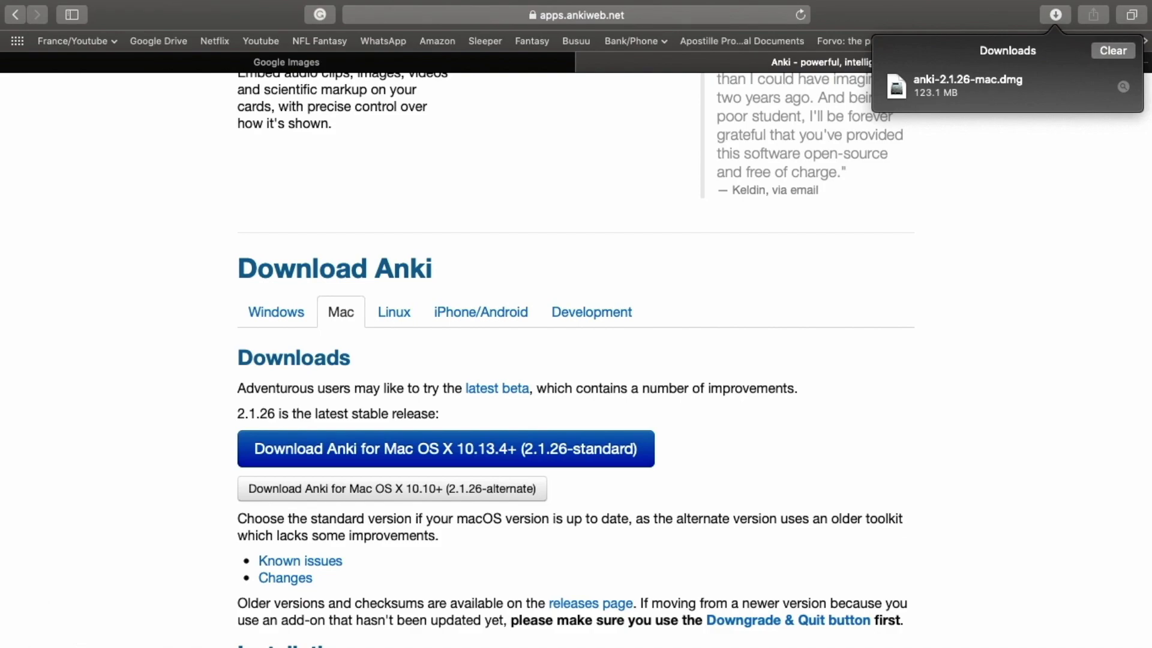
Mount anki-2.1.26-mac.dmg and copy Anki into the Applications folder
{"action": "left_click", "coordinate": [933, 96]}
{"action": "double_click", "coordinate": [930, 92]}
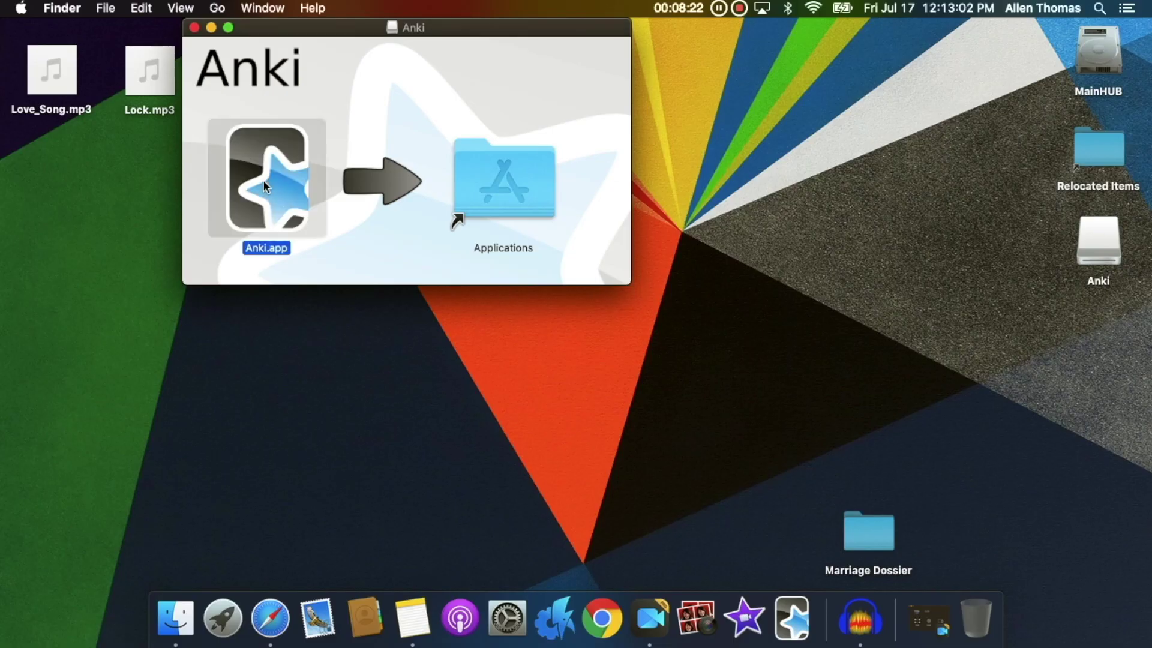
{"action": "left_click_drag", "start_coordinate": [262, 180], "coordinate": [491, 185]}
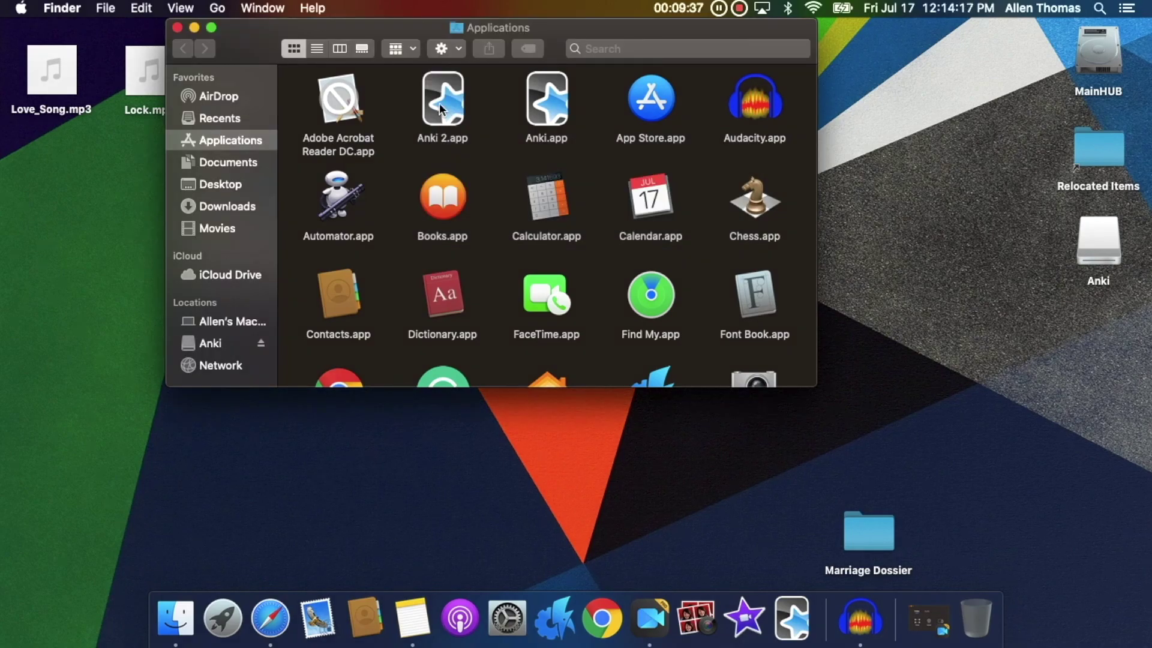
Launch Anki 2 from Applications, approving the downloaded-from-internet warning
{"action": "double_click", "coordinate": [439, 103]}
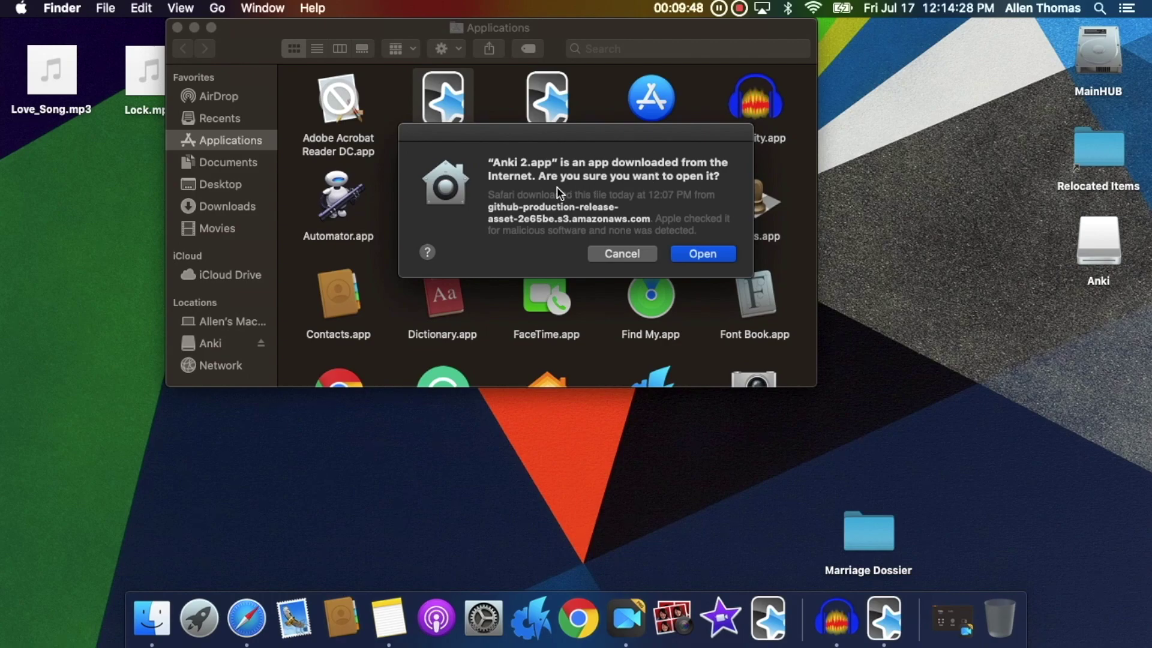
{"action": "left_click", "coordinate": [701, 254]}
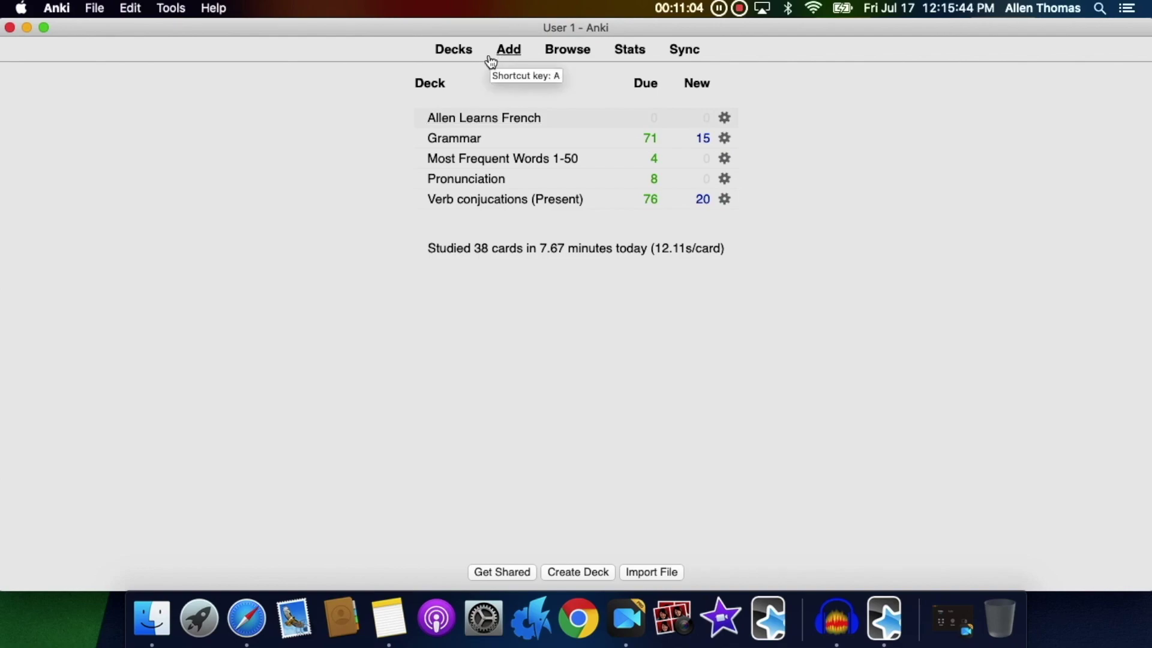
{"action": "left_click", "coordinate": [568, 575]}
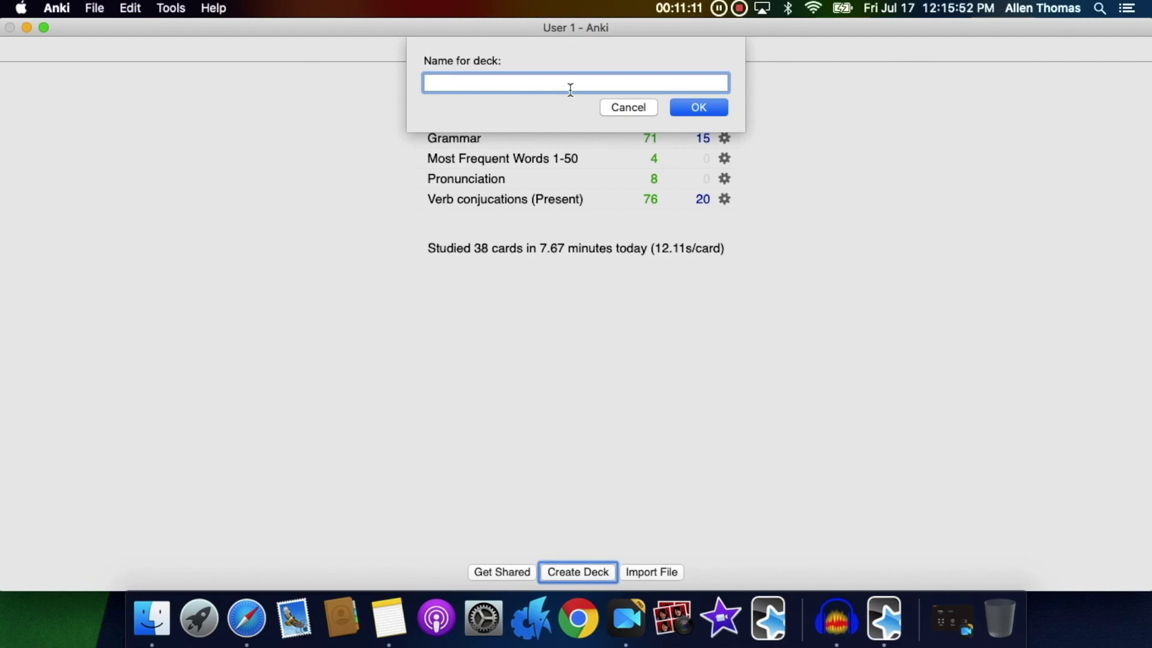
Create the 'Allen Learns French' deck, view its overview, and bring up the Add card form
{"action": "type", "text": "Allen Lea"}
{"action": "type", "text": "rns "}
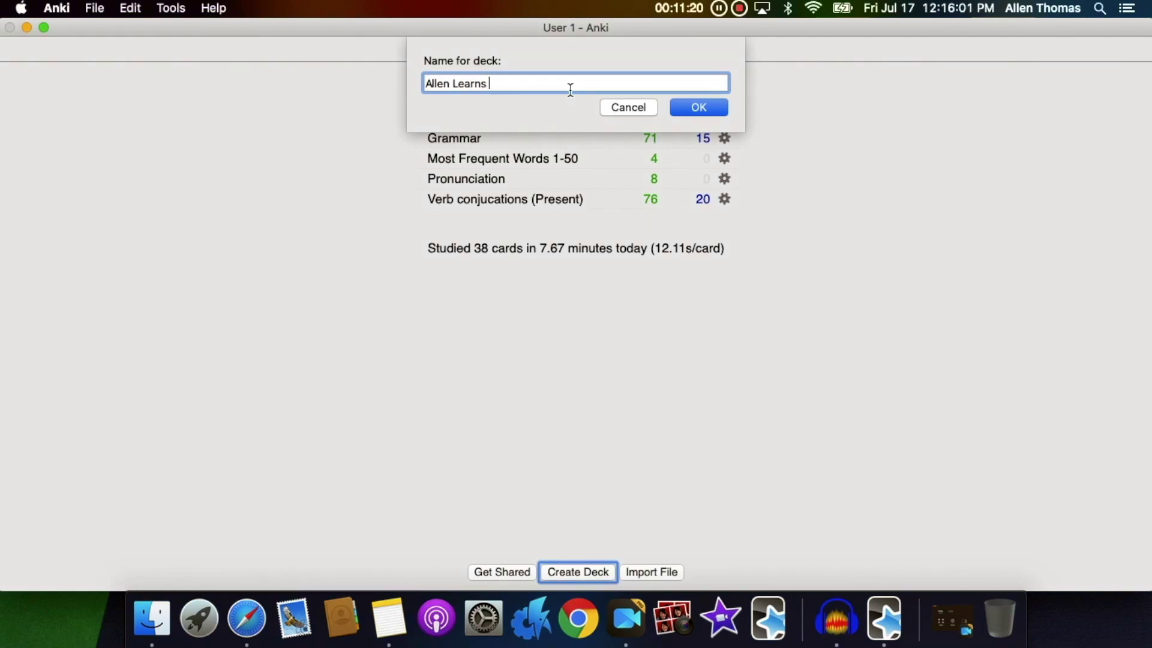
{"action": "type", "text": "French"}
{"action": "key", "text": "Return"}
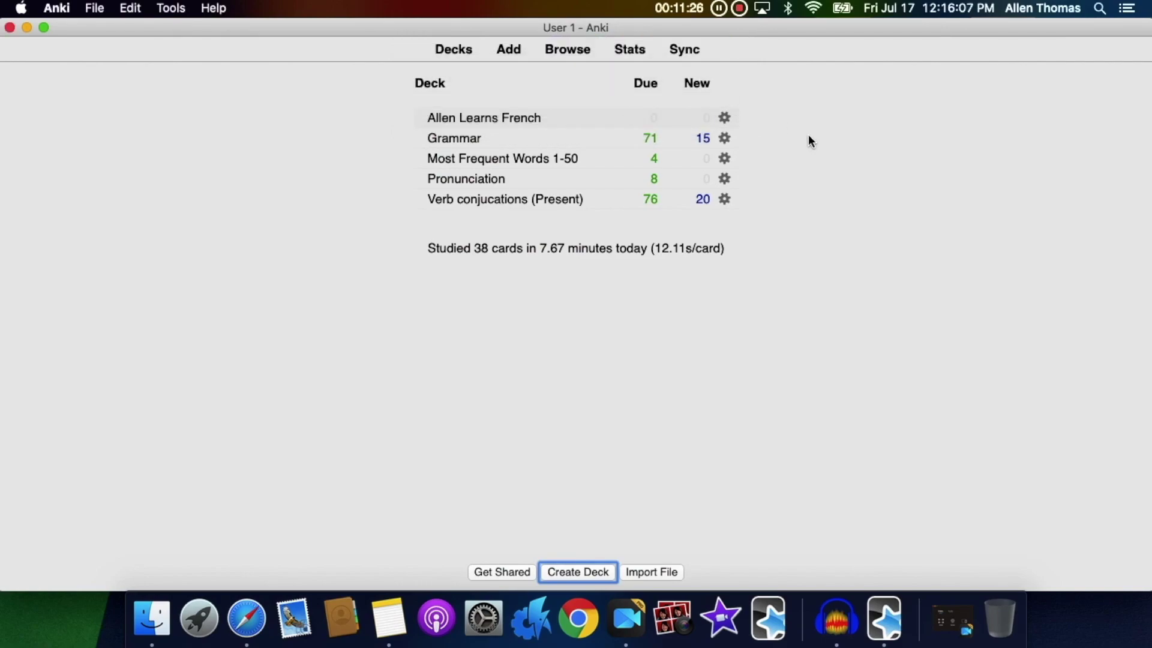
{"action": "left_click", "coordinate": [503, 118]}
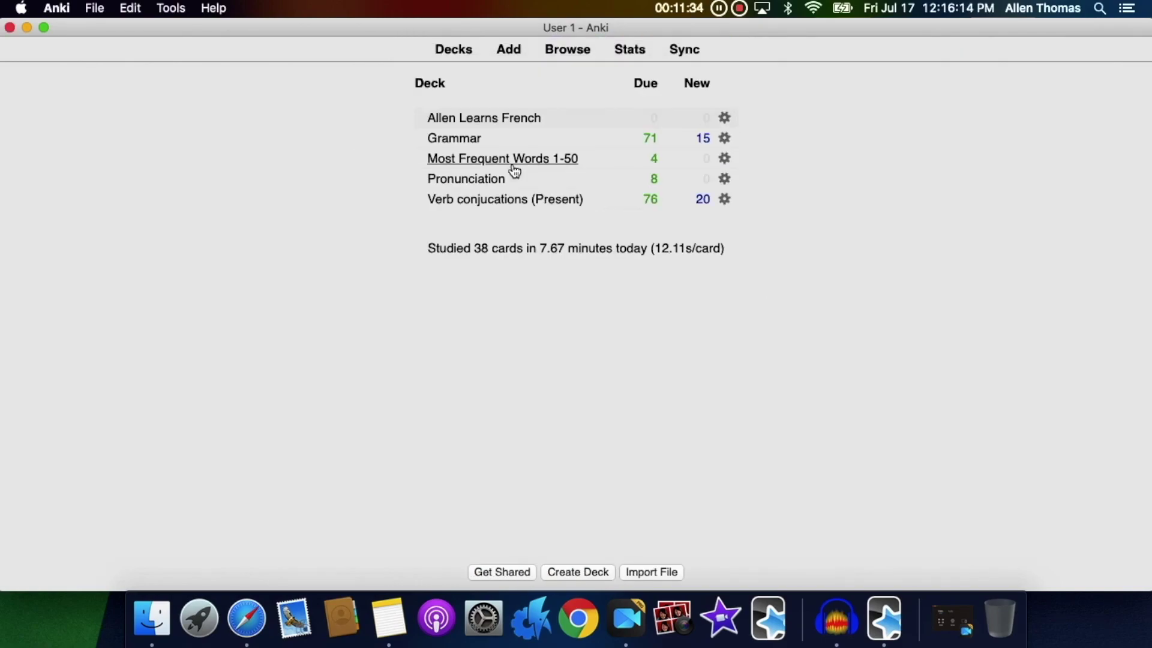
{"action": "left_click", "coordinate": [510, 120]}
{"action": "left_click", "coordinate": [507, 50]}
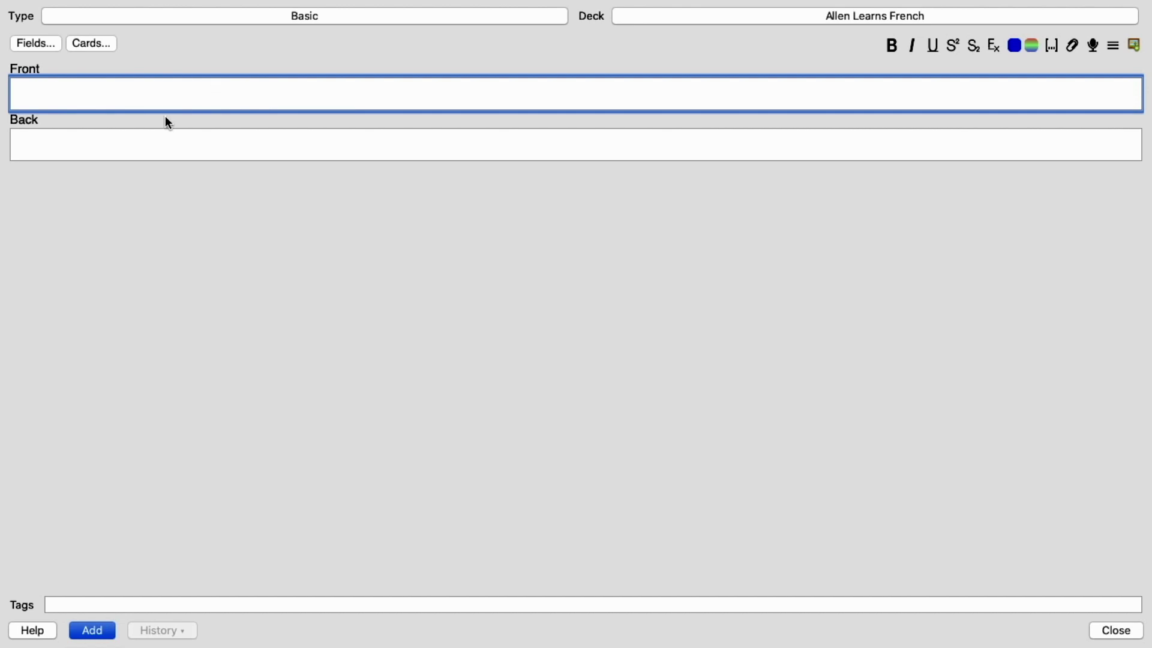
Enter Manger in the card's Back field and start a new line
{"action": "left_click", "coordinate": [116, 141]}
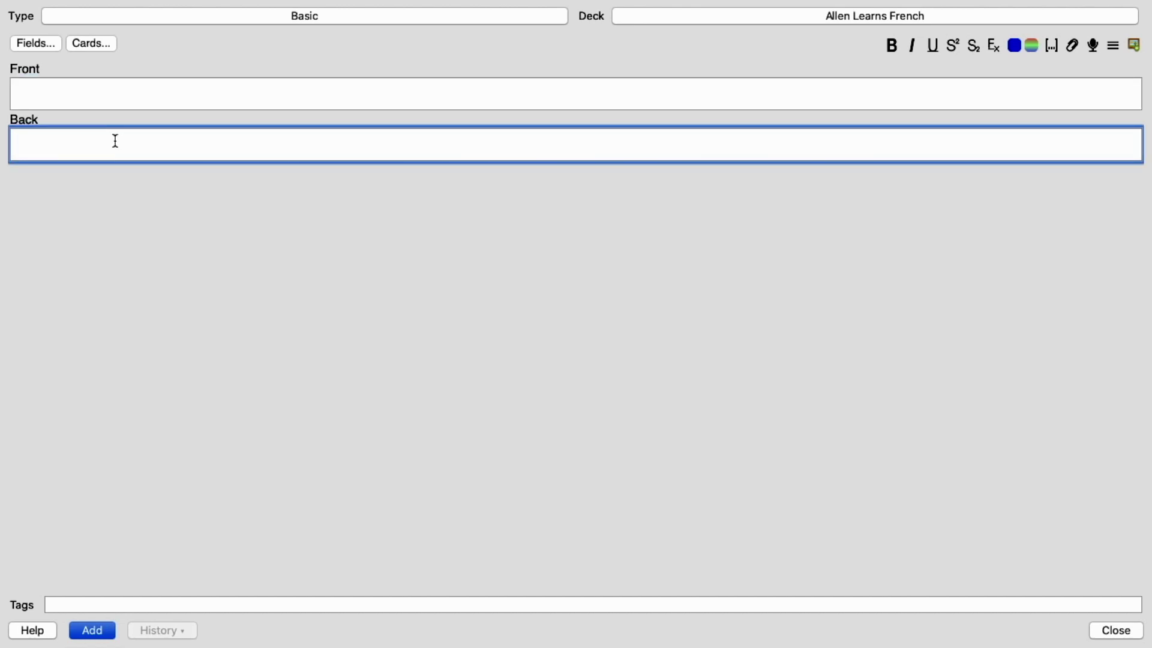
{"action": "type", "text": "Manger"}
{"action": "key", "text": "Return"}
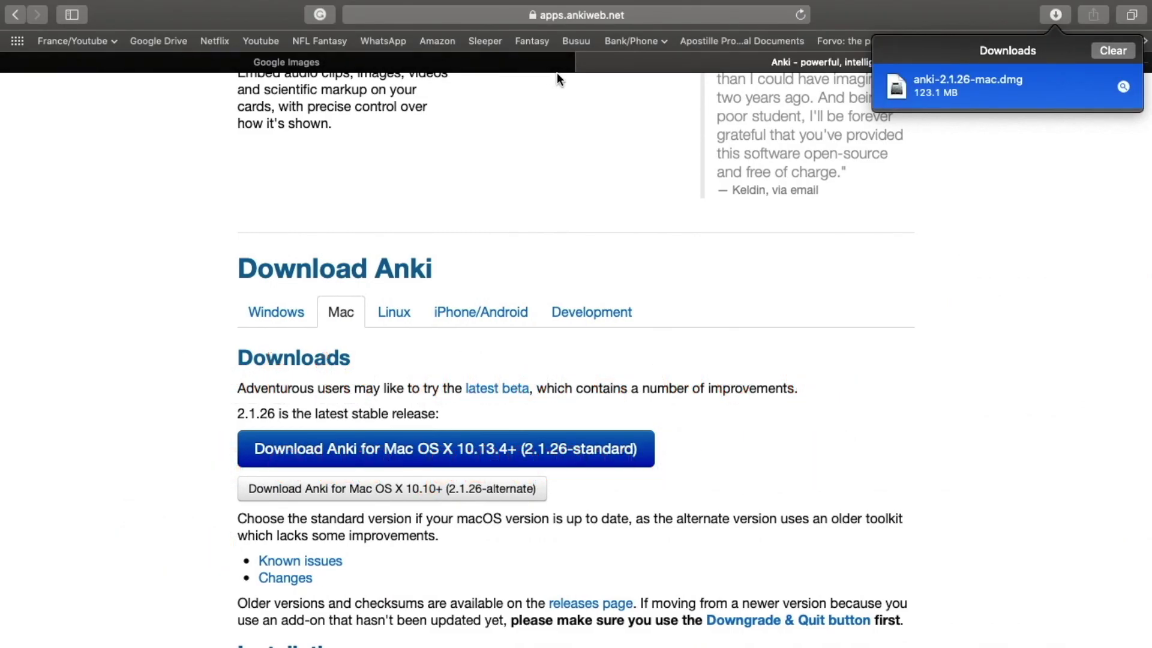
Close the Anki tab, clear downloads, and search Google Images for 'Manger', then 'Eating food'
{"action": "left_click", "coordinate": [586, 62]}
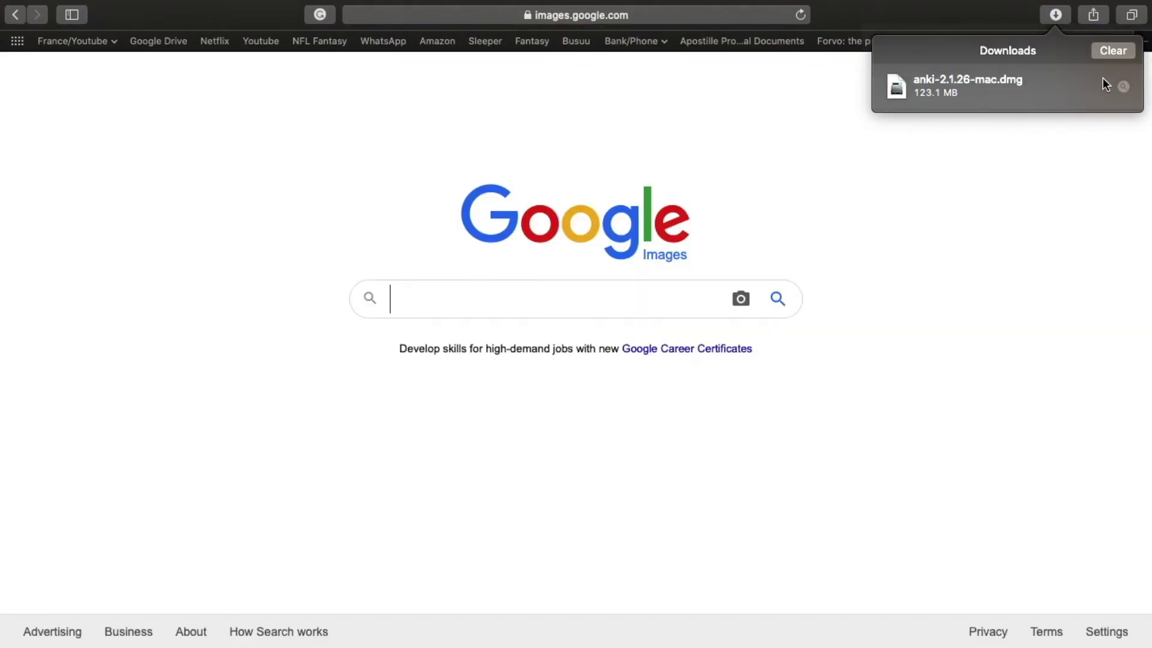
{"action": "left_click", "coordinate": [1124, 55]}
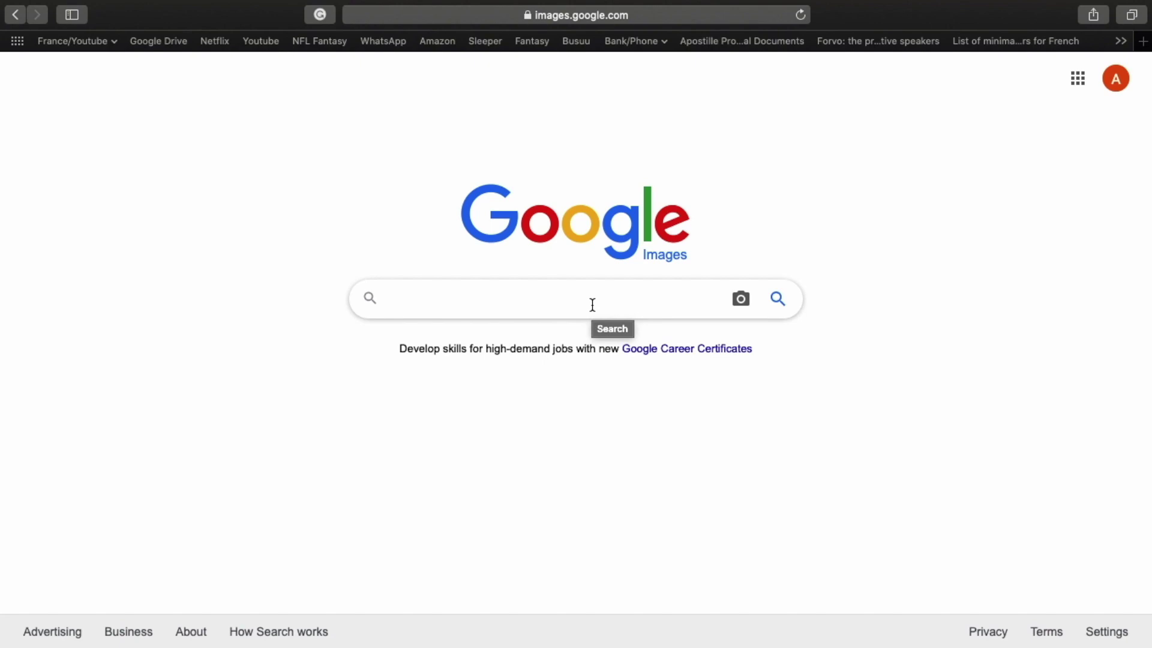
{"action": "type", "text": "Manger"}
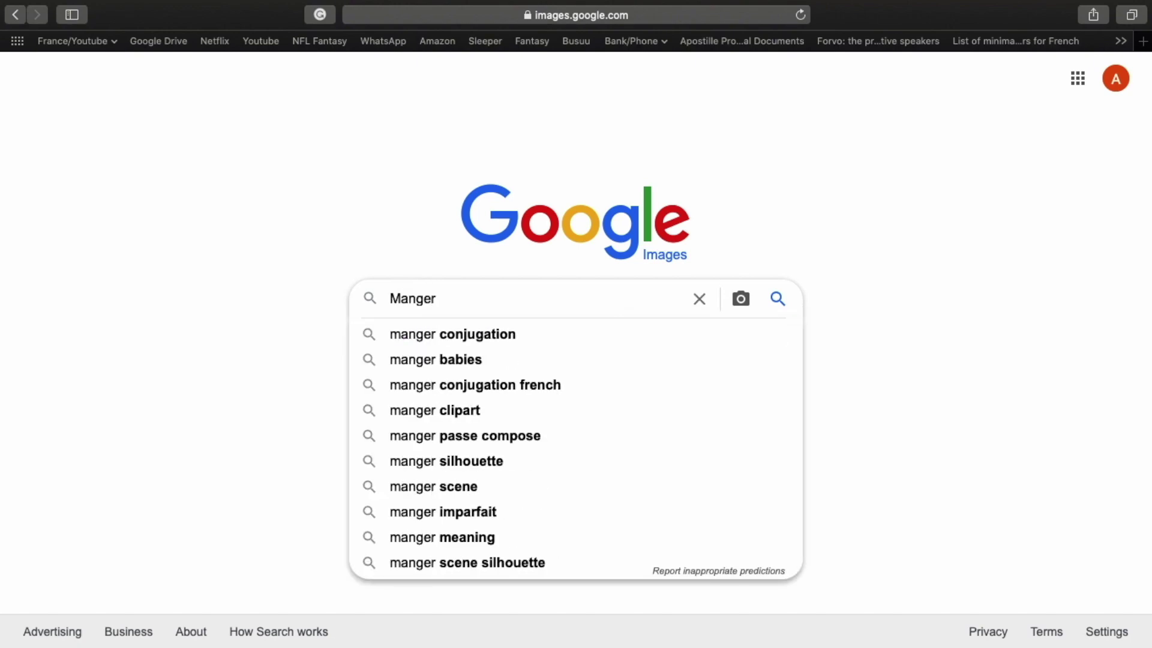
{"action": "key", "text": "Return"}
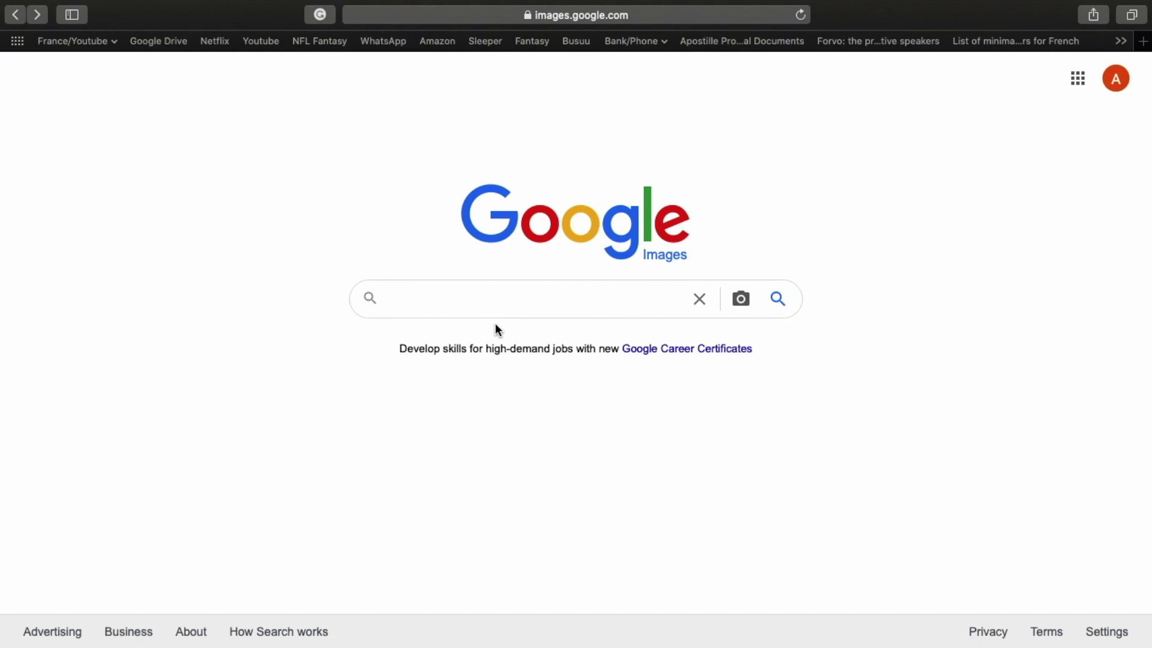
{"action": "type", "text": "Eating food"}
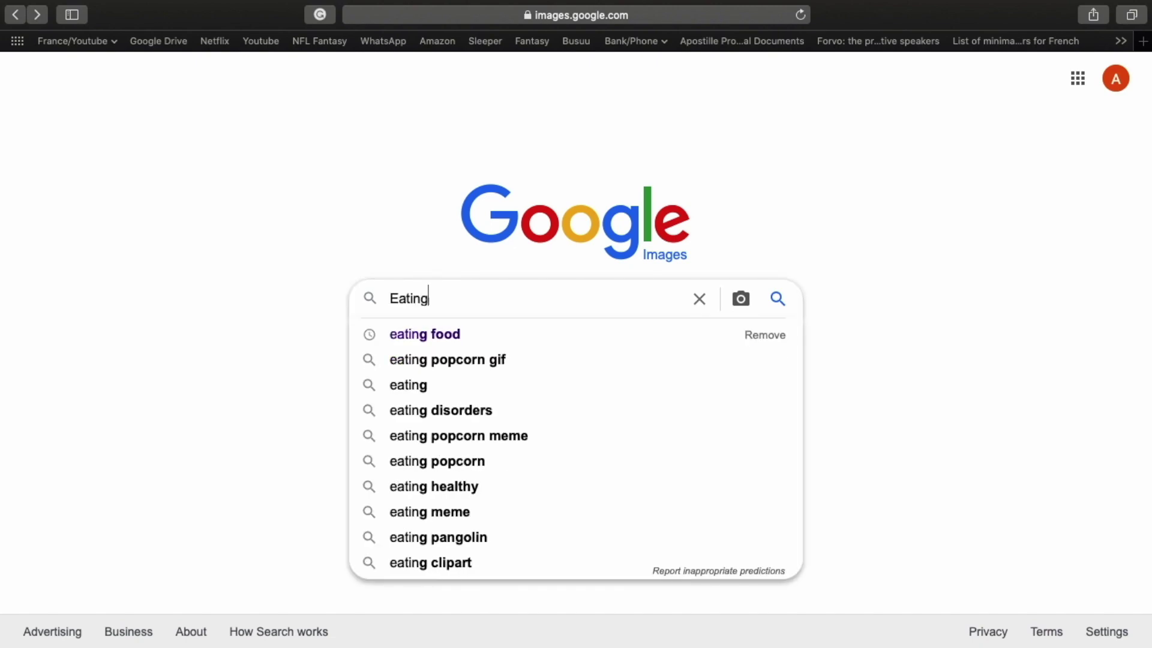
{"action": "key", "text": "Return"}
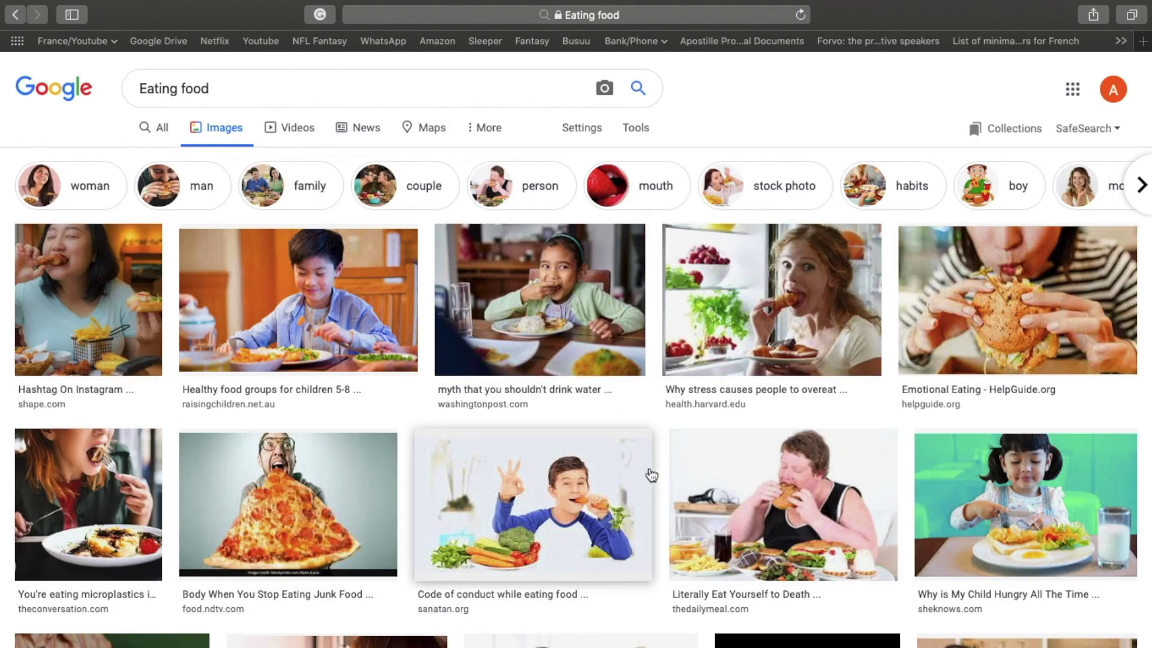
Copy the giant pizza slice picture and paste it onto the card's Front
{"action": "scroll", "coordinate": [652, 477], "scroll_direction": "down", "scroll_amount": 2}
{"action": "scroll", "coordinate": [652, 478], "scroll_direction": "down", "scroll_amount": 9}
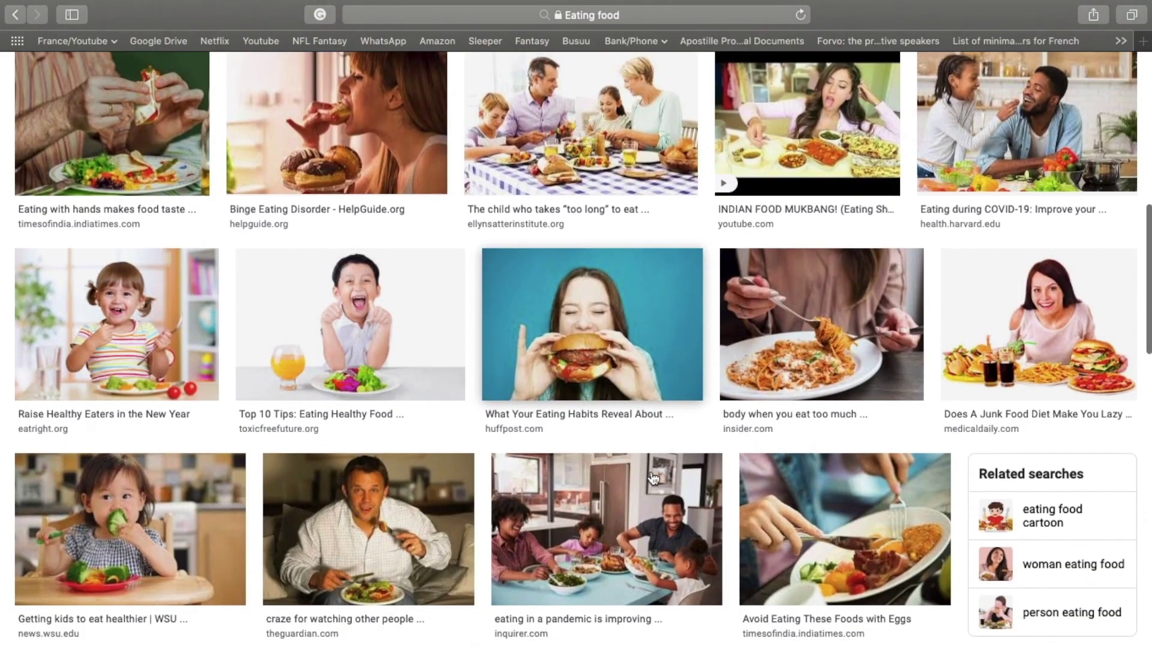
{"action": "scroll", "coordinate": [653, 477], "scroll_direction": "up", "scroll_amount": 9}
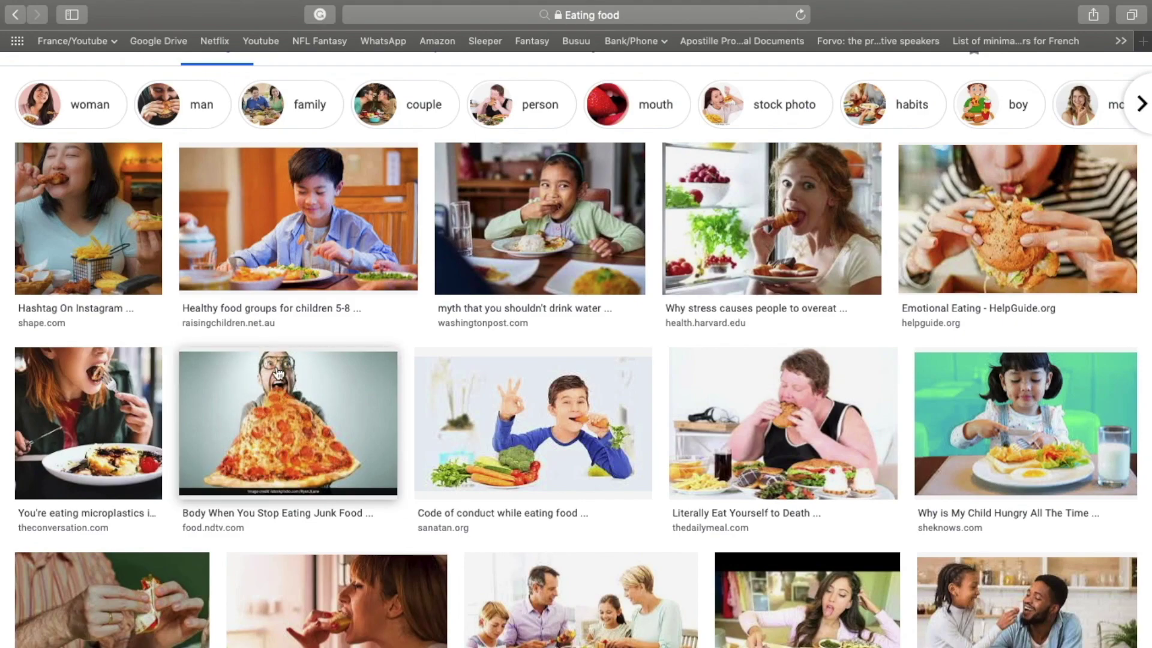
{"action": "right_click", "coordinate": [299, 463]}
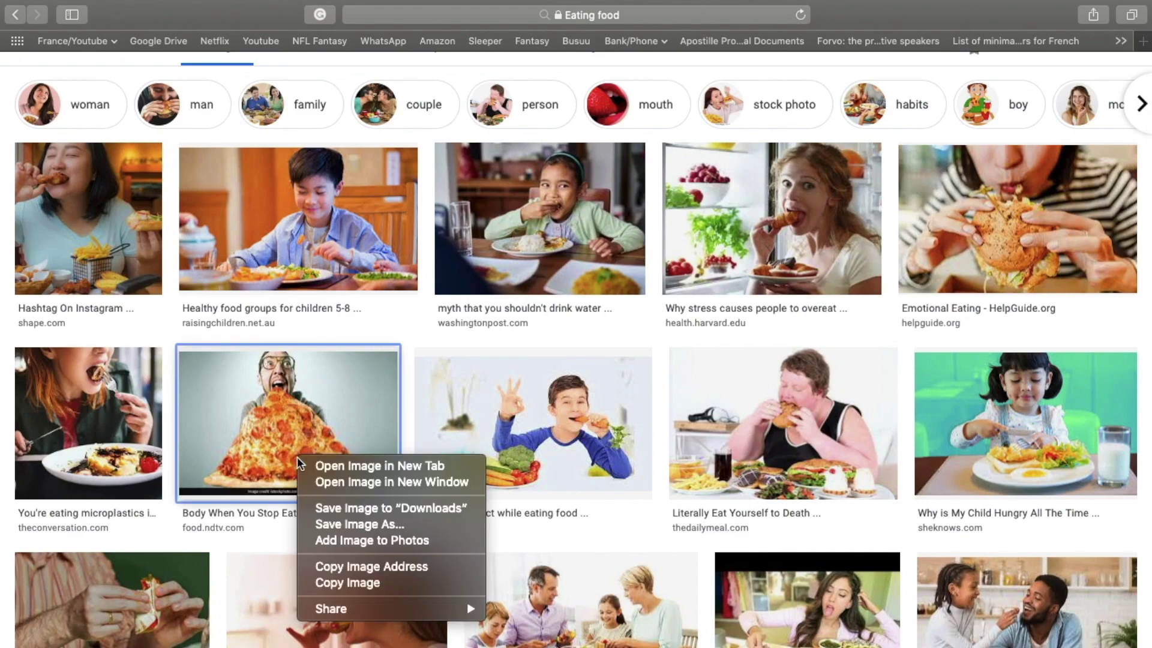
{"action": "left_click", "coordinate": [367, 581]}
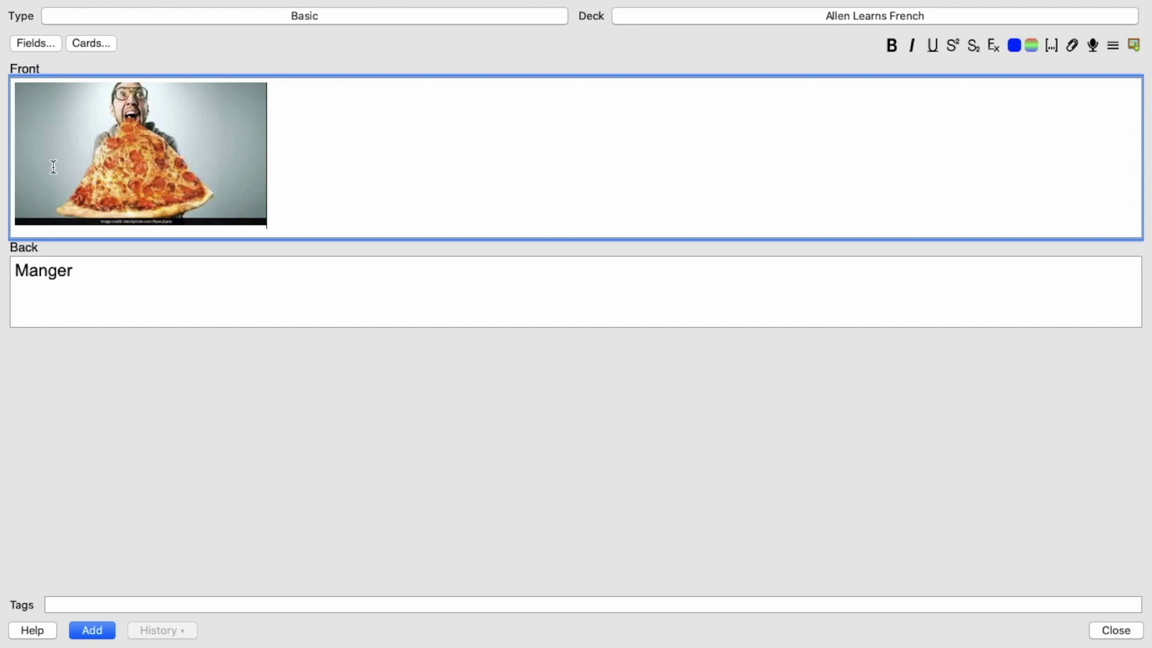
{"action": "key", "text": "Return"}
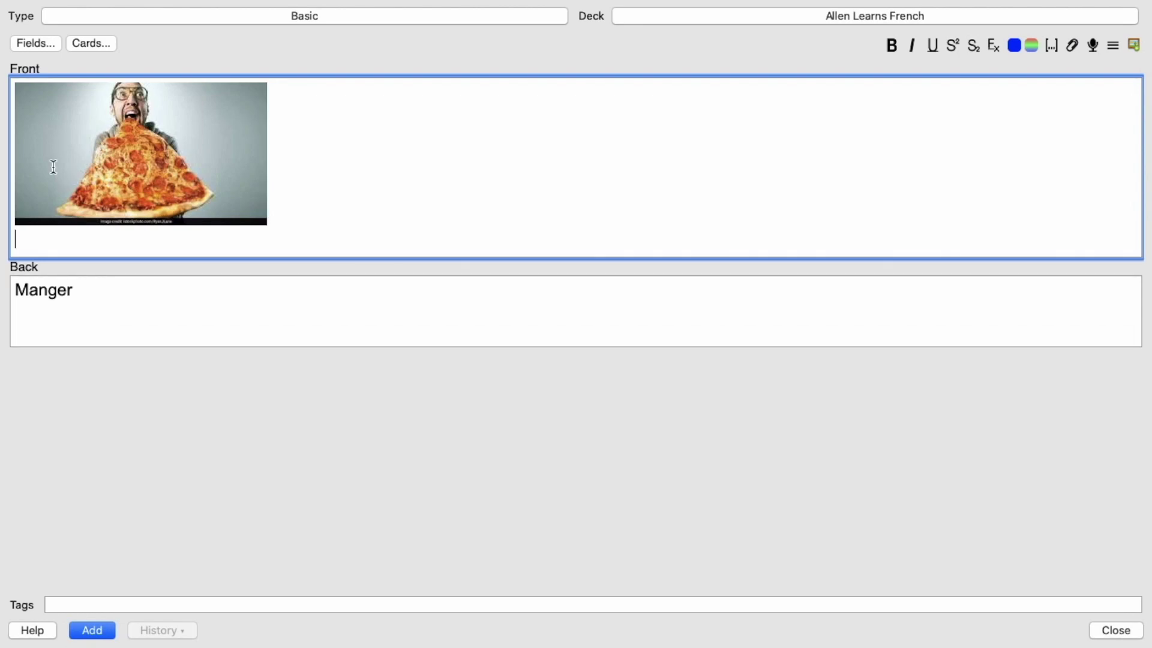
Paste the boy-with-vegetables picture onto the Front and add the label 'Verb (infinitive)'
{"action": "key", "text": "super+Tab"}
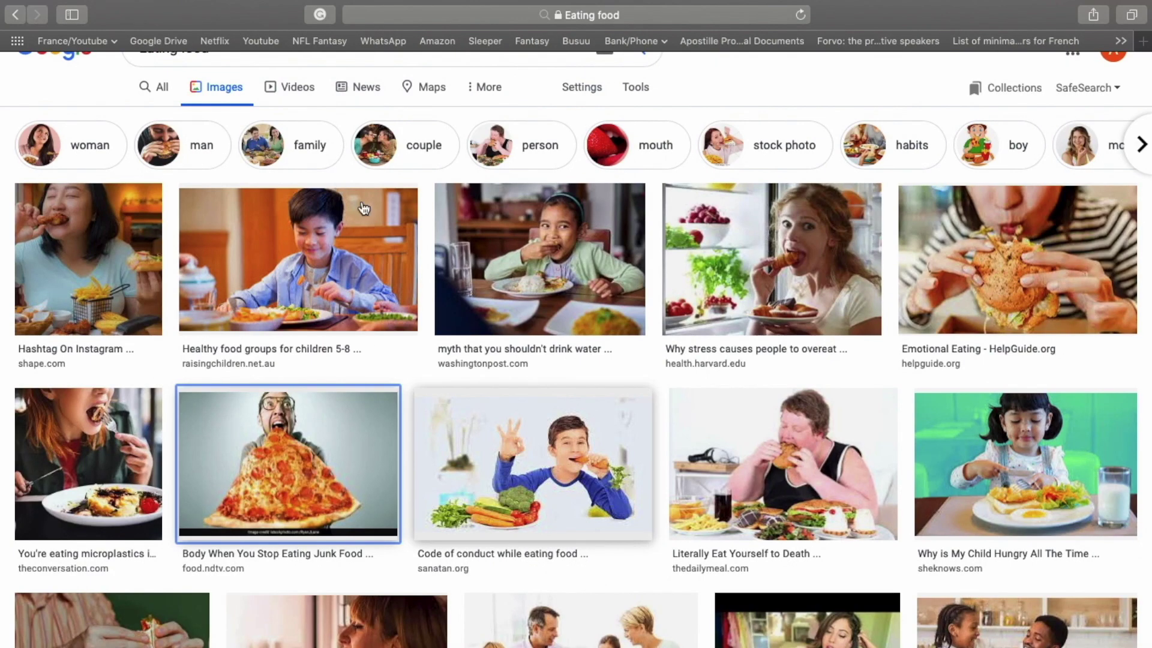
{"action": "scroll", "coordinate": [450, 324], "scroll_direction": "up", "scroll_amount": 2}
{"action": "scroll", "coordinate": [527, 420], "scroll_direction": "down", "scroll_amount": 2}
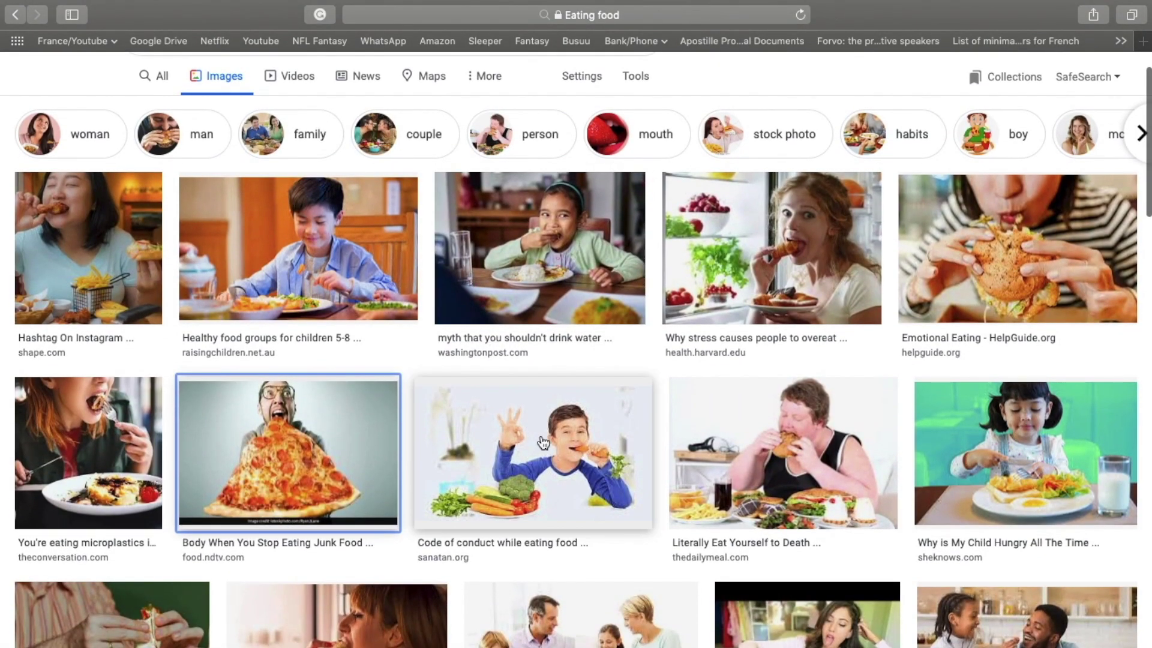
{"action": "right_click", "coordinate": [543, 442]}
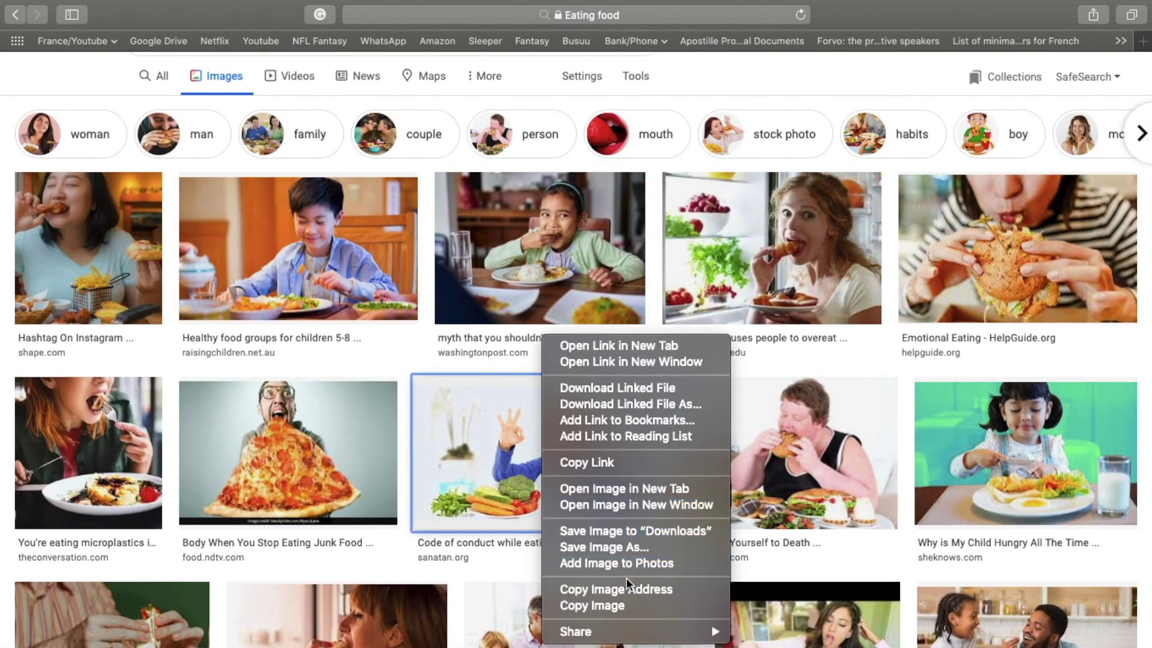
{"action": "left_click", "coordinate": [629, 615]}
{"action": "key", "text": "super+Tab"}
{"action": "right_click", "coordinate": [329, 159]}
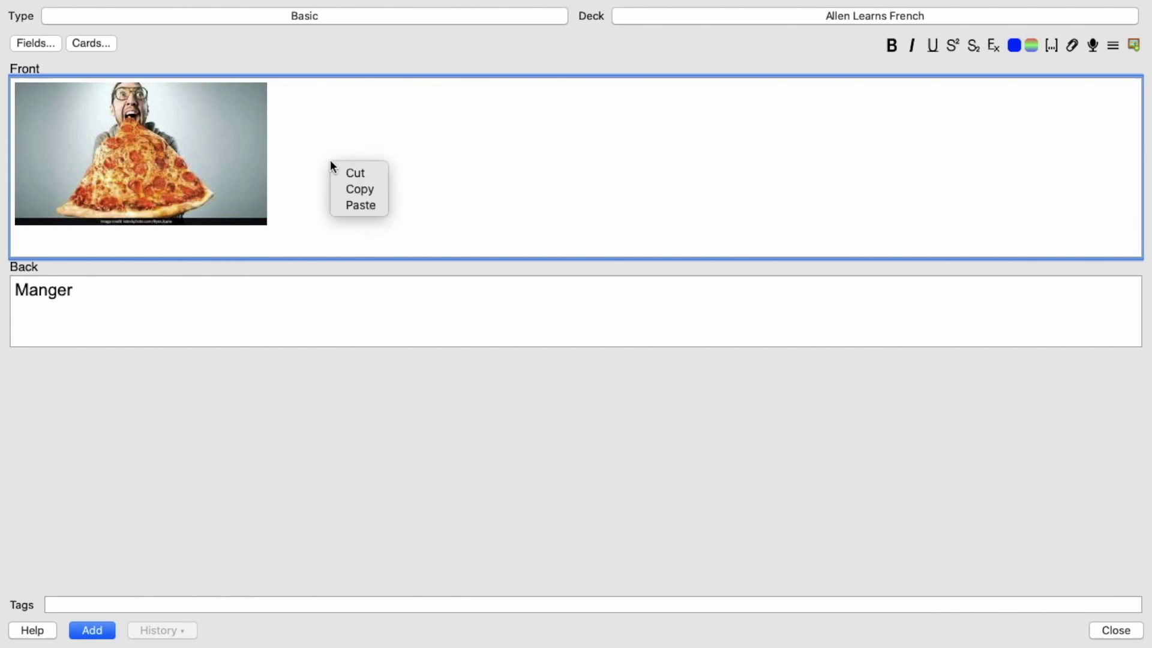
{"action": "left_click", "coordinate": [362, 206]}
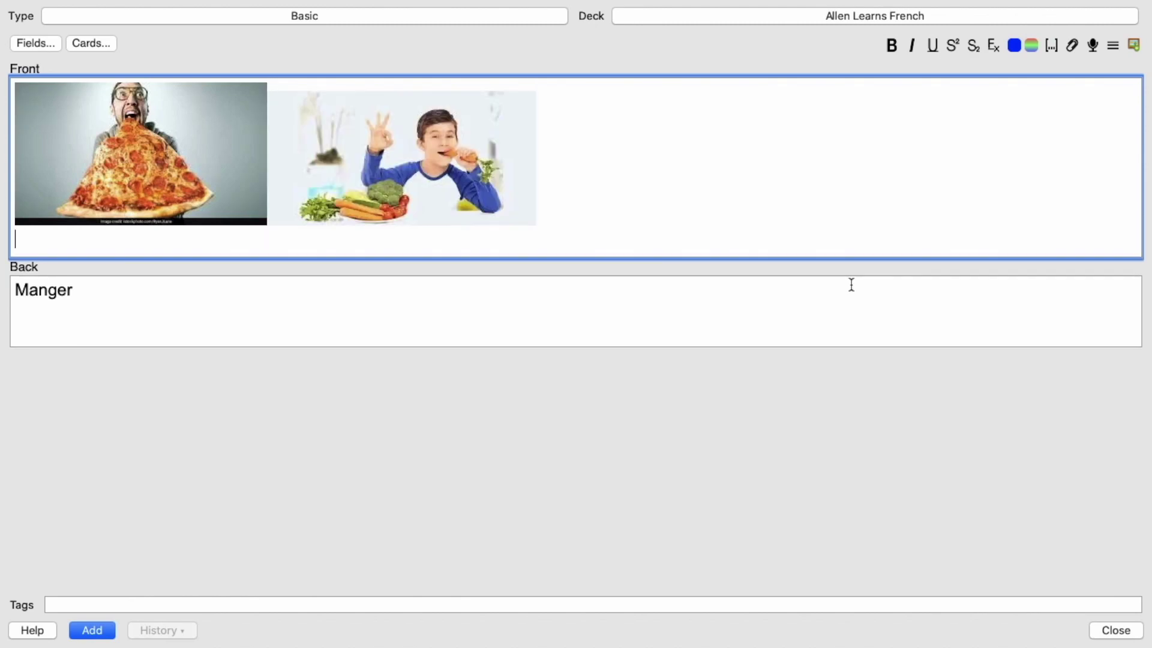
{"action": "type", "text": "Verb (infini"}
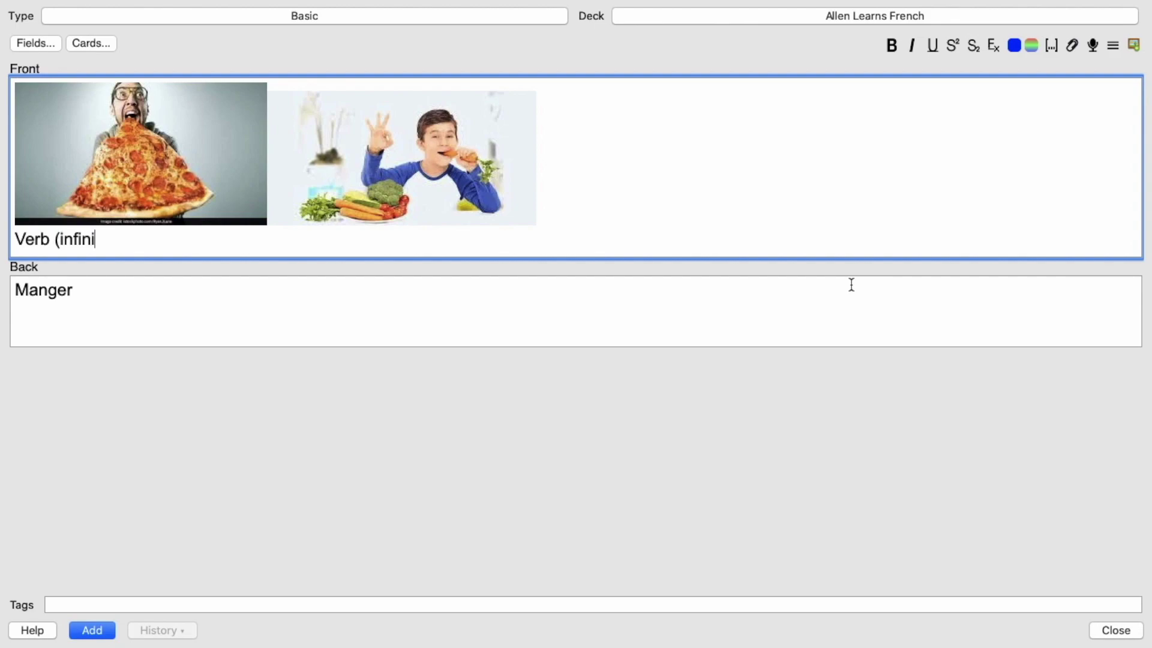
{"action": "type", "text": "tive )"}
{"action": "left_click", "coordinate": [78, 290]}
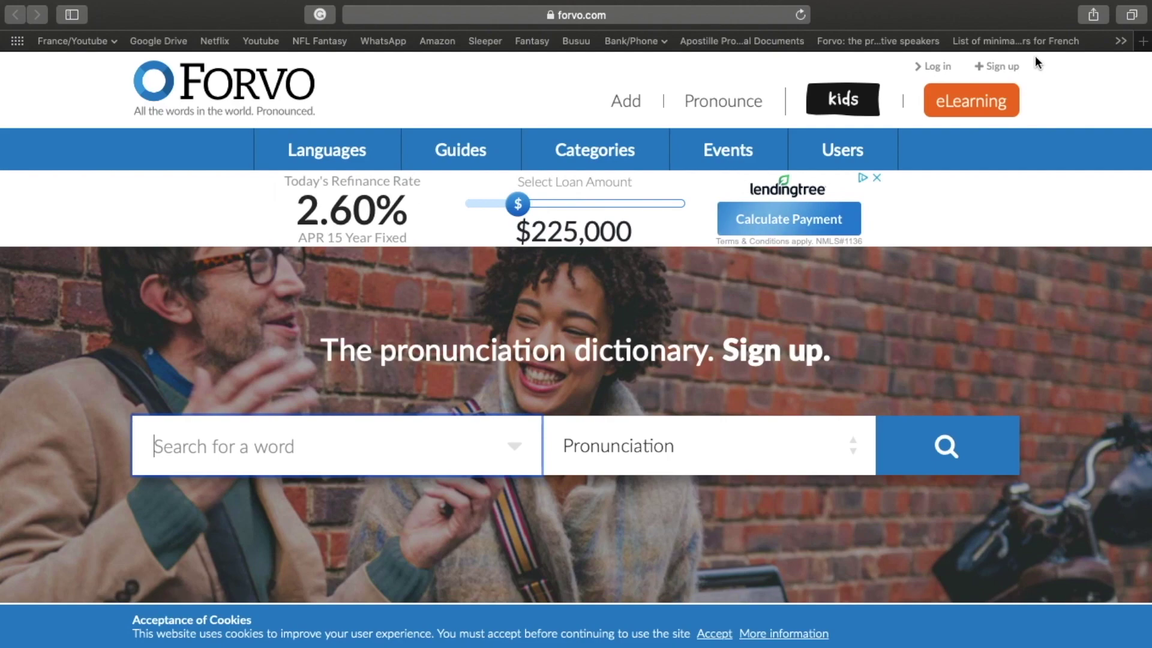
Sign in to Forvo via a social account and open the French 'manger' pronunciation page
{"action": "left_click", "coordinate": [943, 71]}
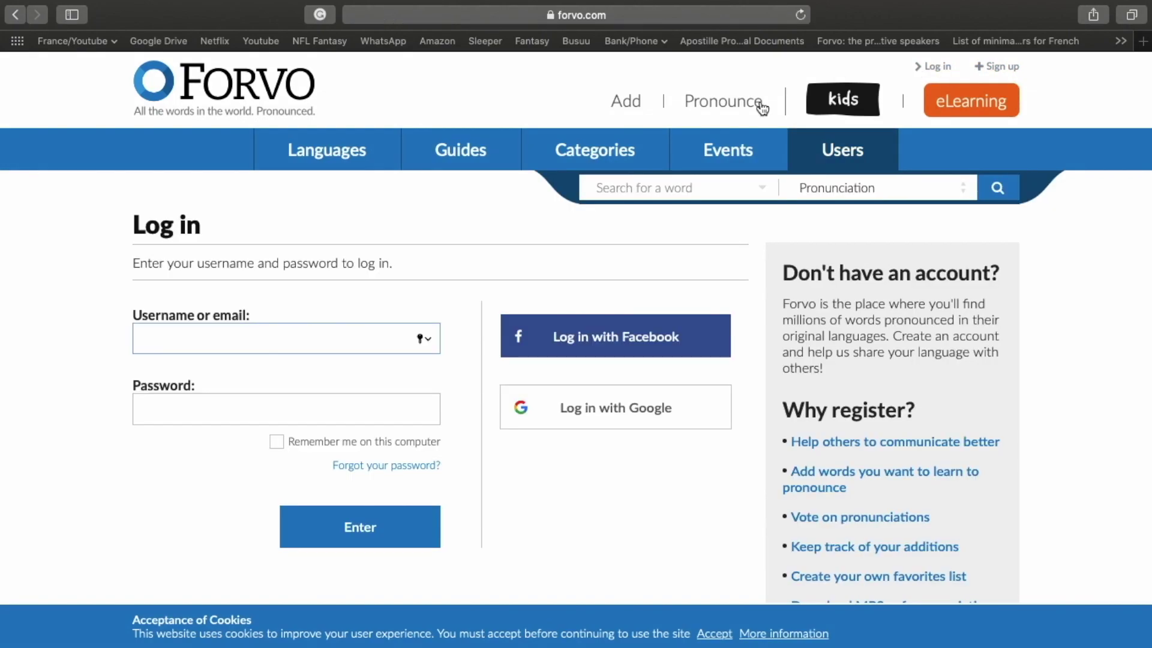
{"action": "left_click", "coordinate": [646, 333]}
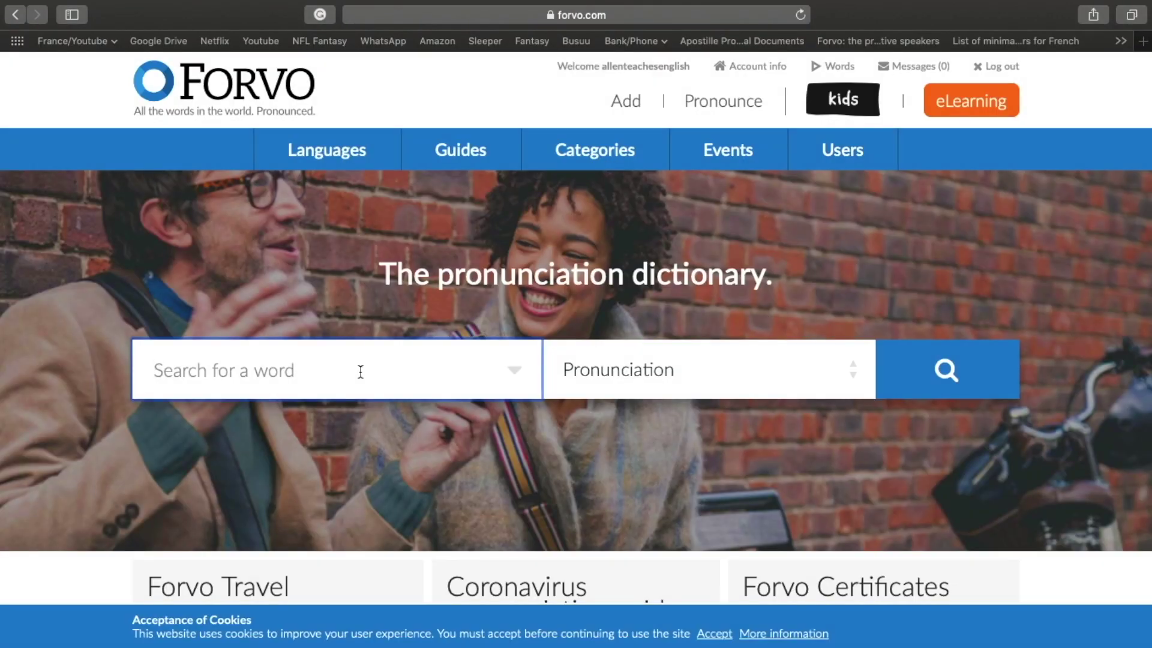
{"action": "type", "text": "Manger"}
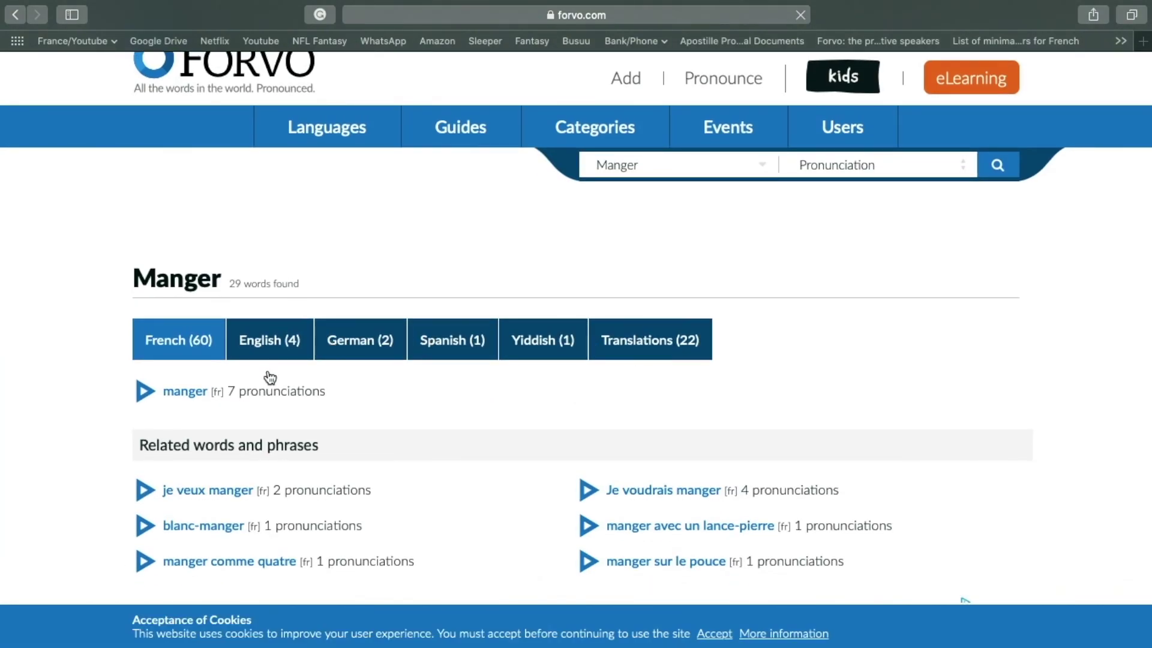
{"action": "left_click", "coordinate": [195, 395]}
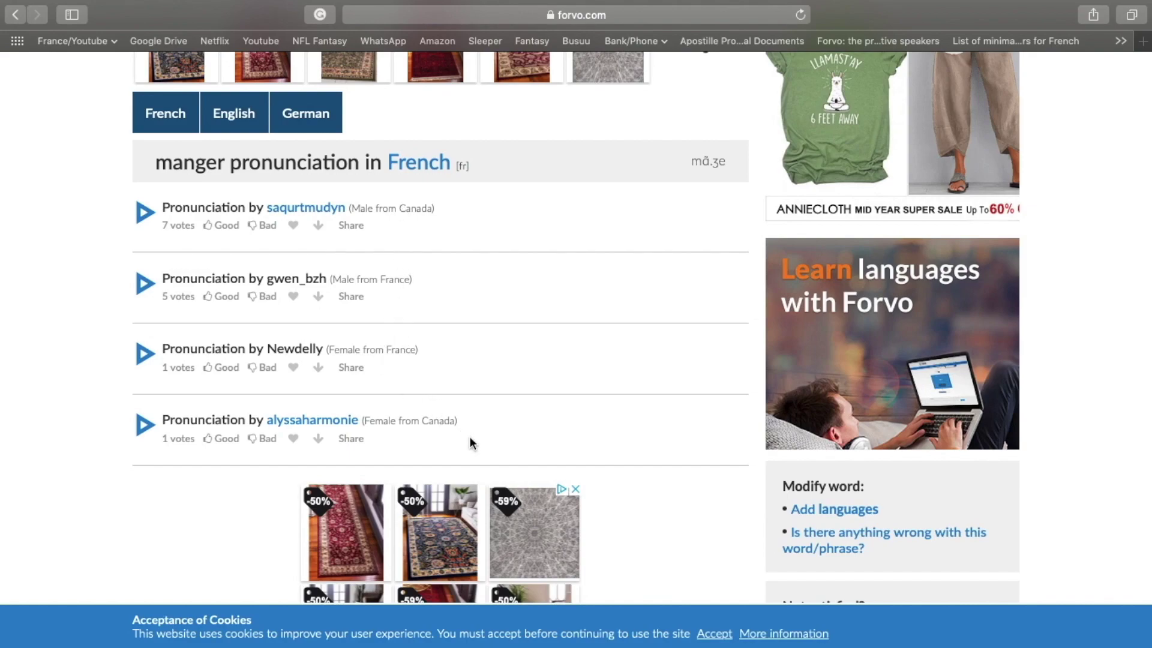
Download a male French speaker's manger MP3 and drop it into the card's Back field
{"action": "left_click", "coordinate": [319, 298]}
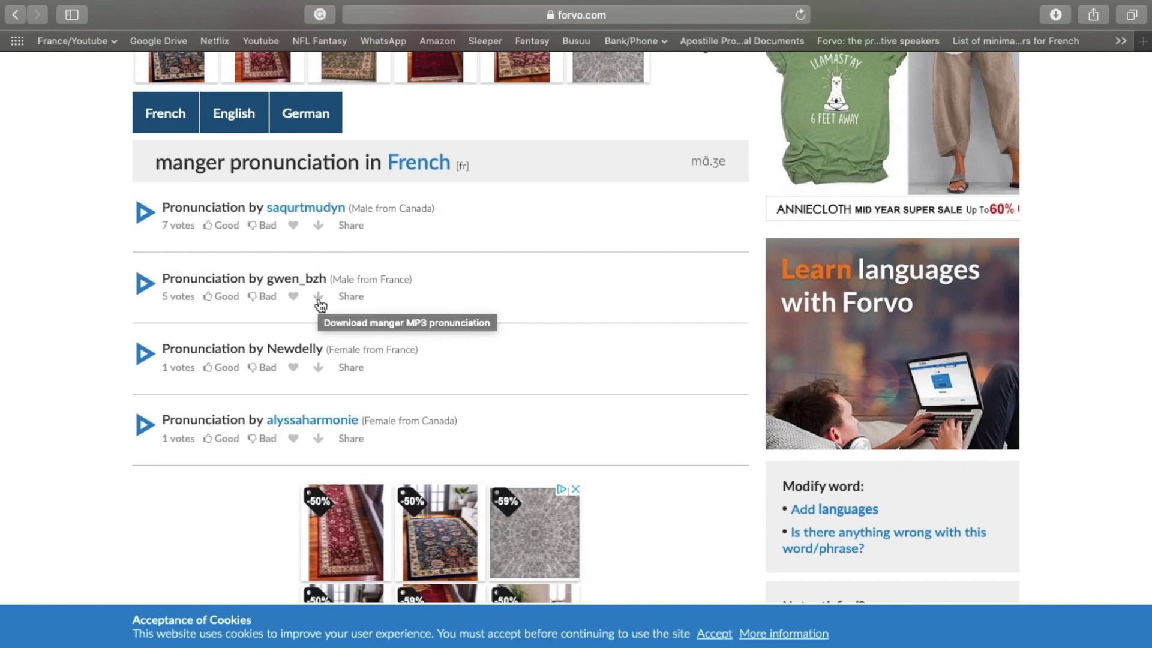
{"action": "left_click", "coordinate": [319, 298]}
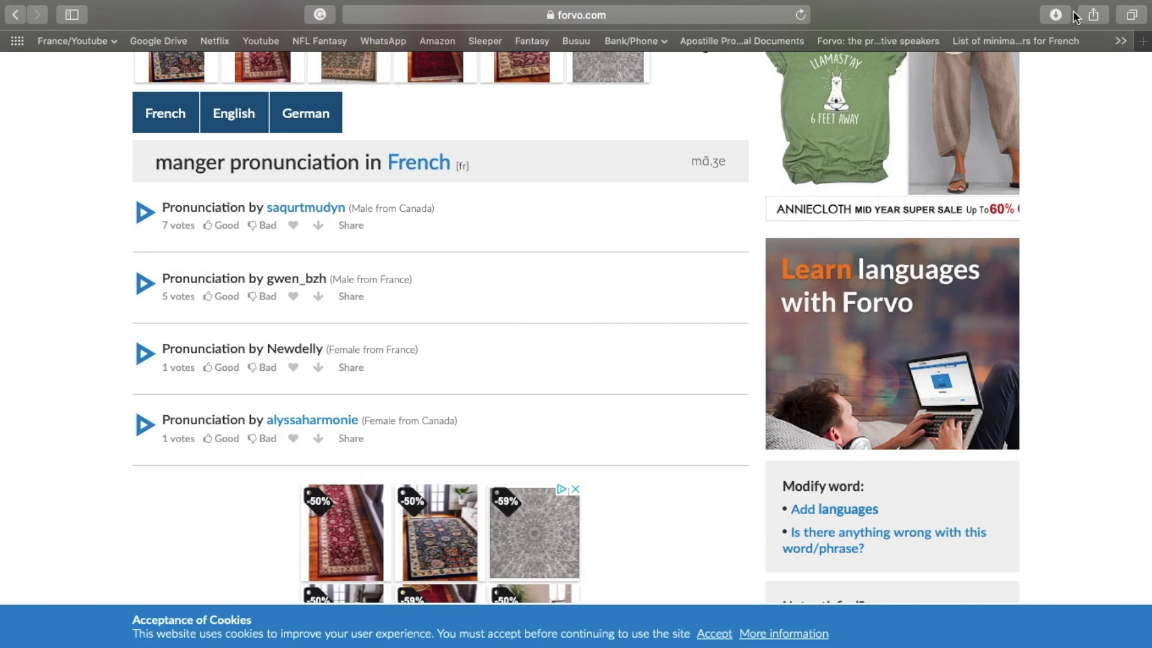
{"action": "left_click", "coordinate": [1055, 14]}
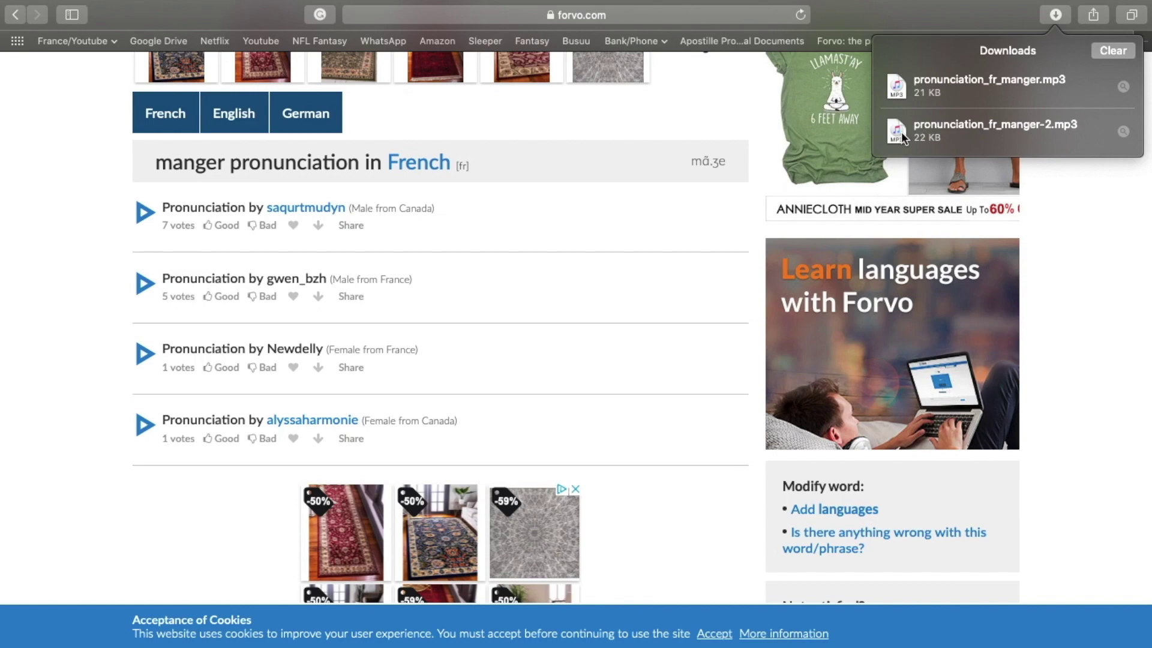
{"action": "left_click_drag", "start_coordinate": [916, 123], "coordinate": [17, 317]}
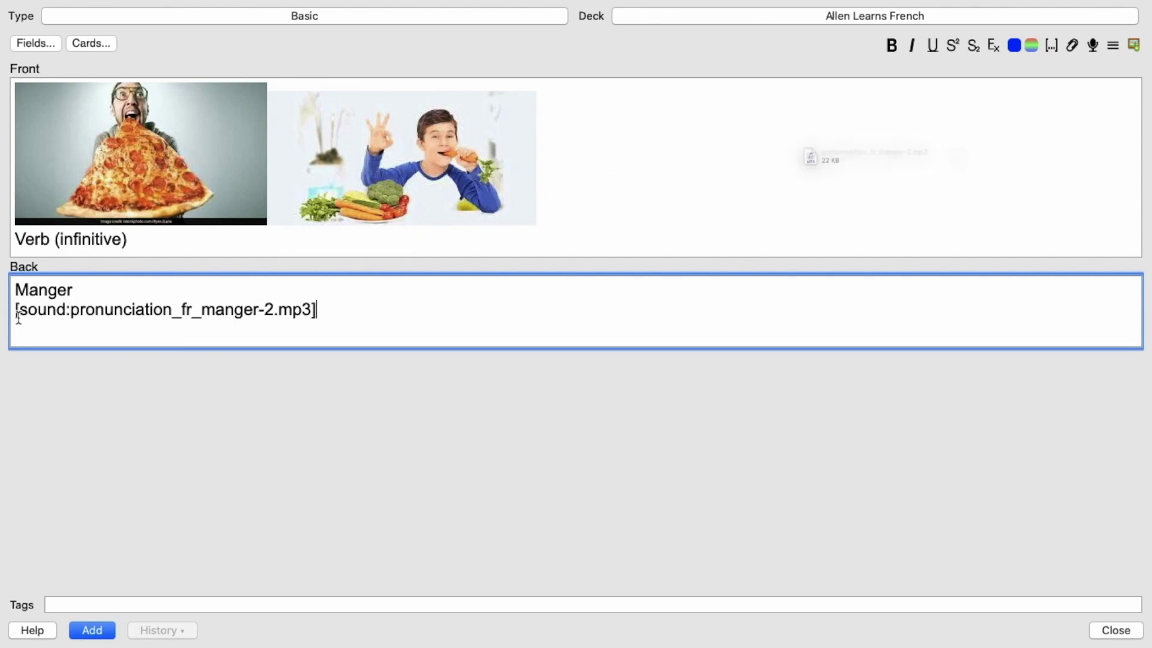
Tag the Manger note 'Verb' and add it to the deck
{"action": "left_click", "coordinate": [87, 604]}
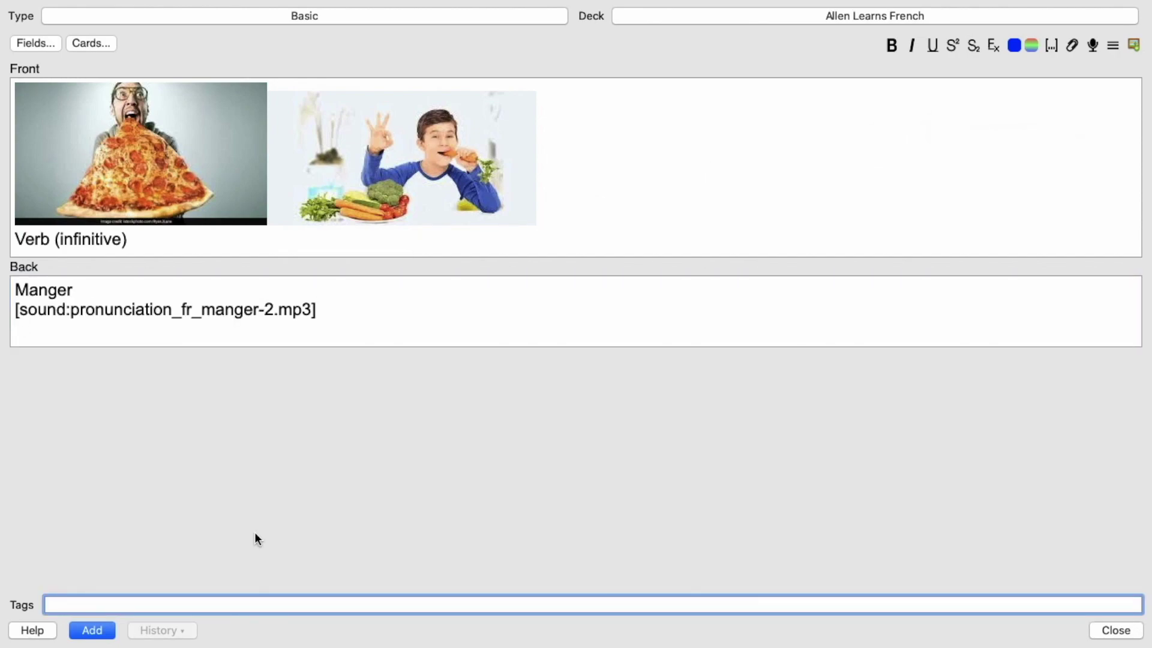
{"action": "type", "text": "Ver"}
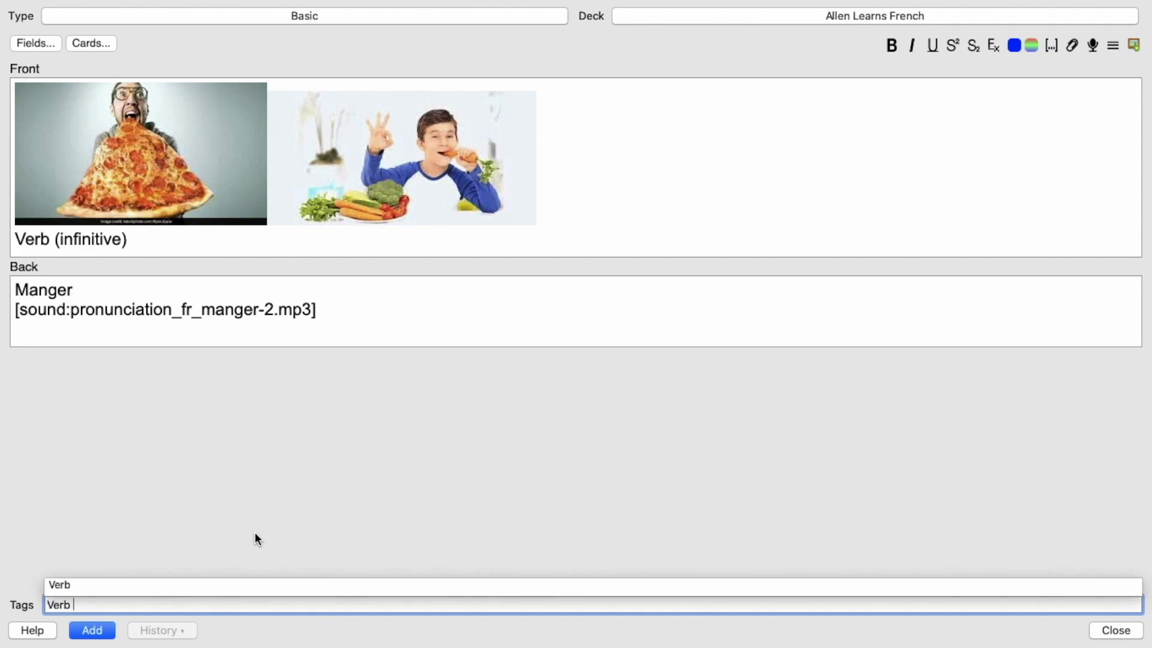
{"action": "type", "text": "b"}
{"action": "key", "text": "Return"}
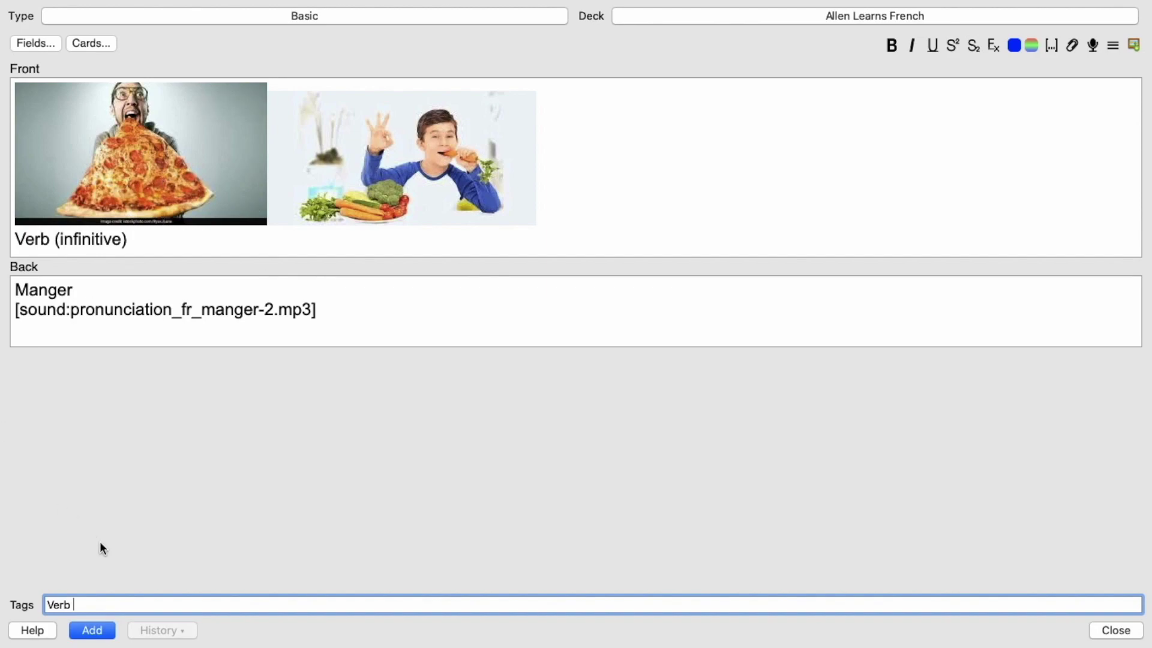
{"action": "left_click", "coordinate": [104, 630]}
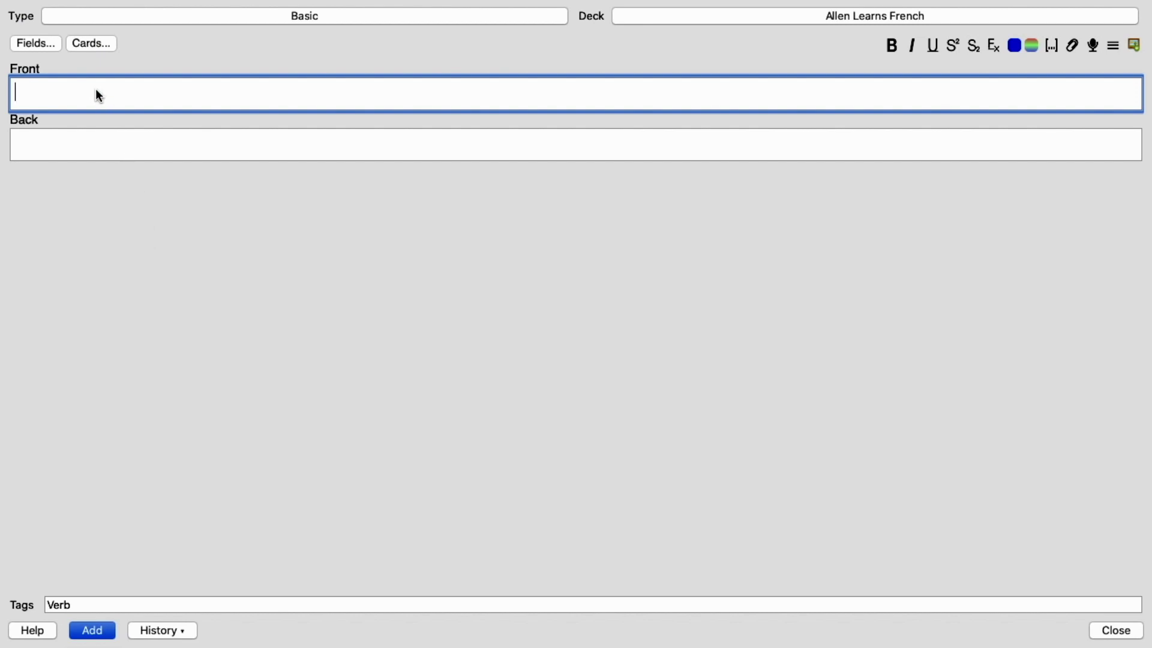
Enter 'Le Loup' on the Back of the next new card, followed by blank lines
{"action": "left_click", "coordinate": [78, 144]}
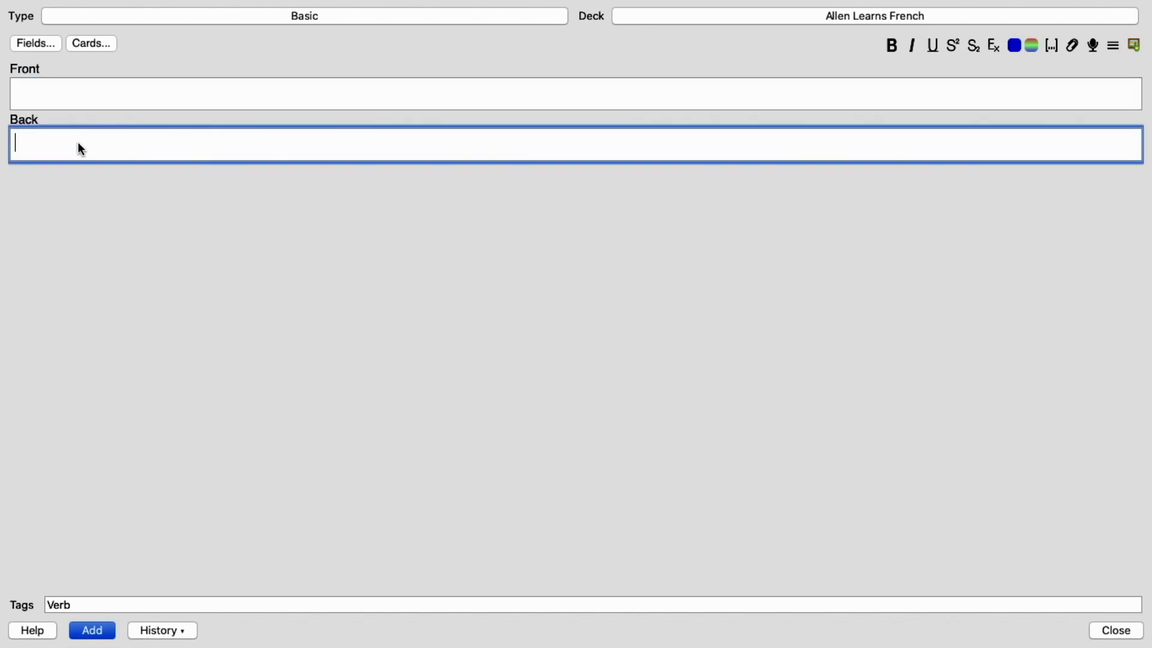
{"action": "type", "text": "Le Loup"}
{"action": "key", "text": "Return"}
{"action": "key", "text": "Return"}
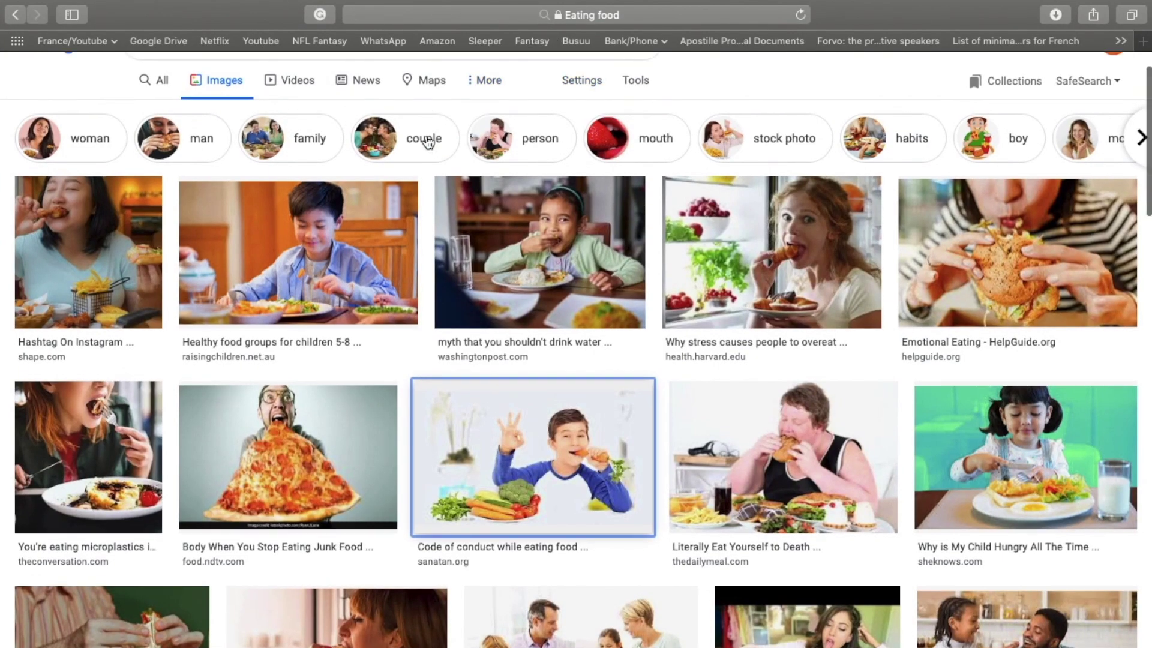
Replace the Google Images search with 'wolf'
{"action": "scroll", "coordinate": [424, 141], "scroll_direction": "up", "scroll_amount": 2}
{"action": "left_click_drag", "start_coordinate": [182, 88], "coordinate": [277, 92]}
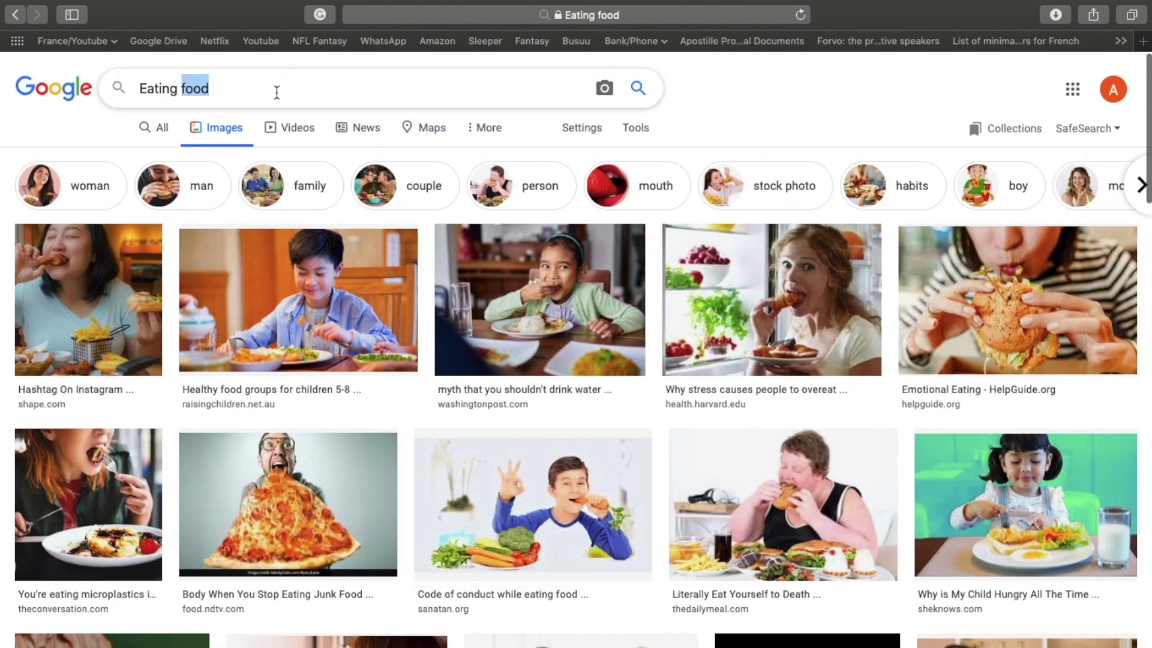
{"action": "triple_click", "coordinate": [277, 92]}
{"action": "type", "text": "wolf"}
{"action": "key", "text": "Return"}
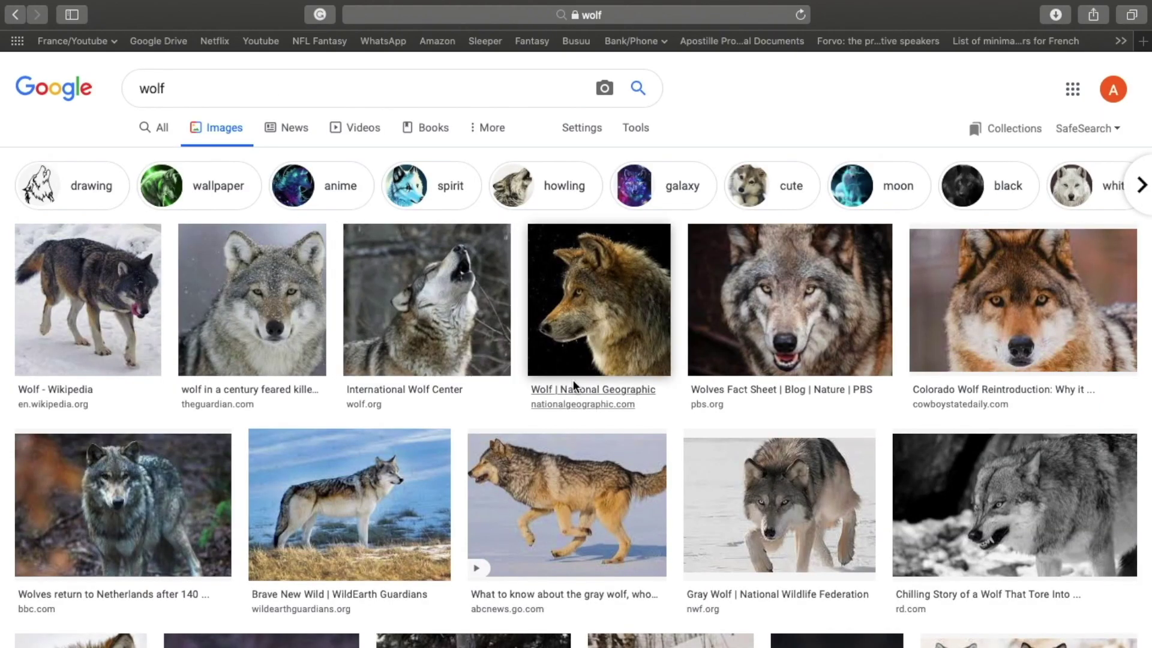
Copy the snarling wolf image and paste it into the card's Front field
{"action": "scroll", "coordinate": [573, 380], "scroll_direction": "down", "scroll_amount": 4}
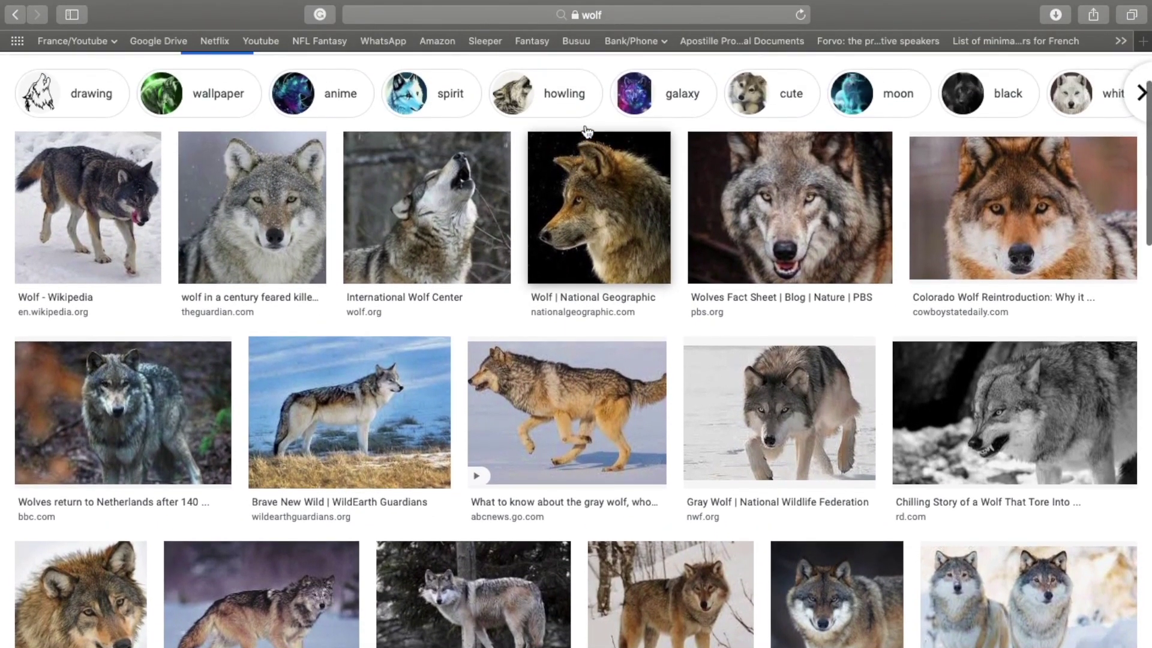
{"action": "scroll", "coordinate": [586, 131], "scroll_direction": "up", "scroll_amount": 1}
{"action": "scroll", "coordinate": [624, 180], "scroll_direction": "down", "scroll_amount": 3}
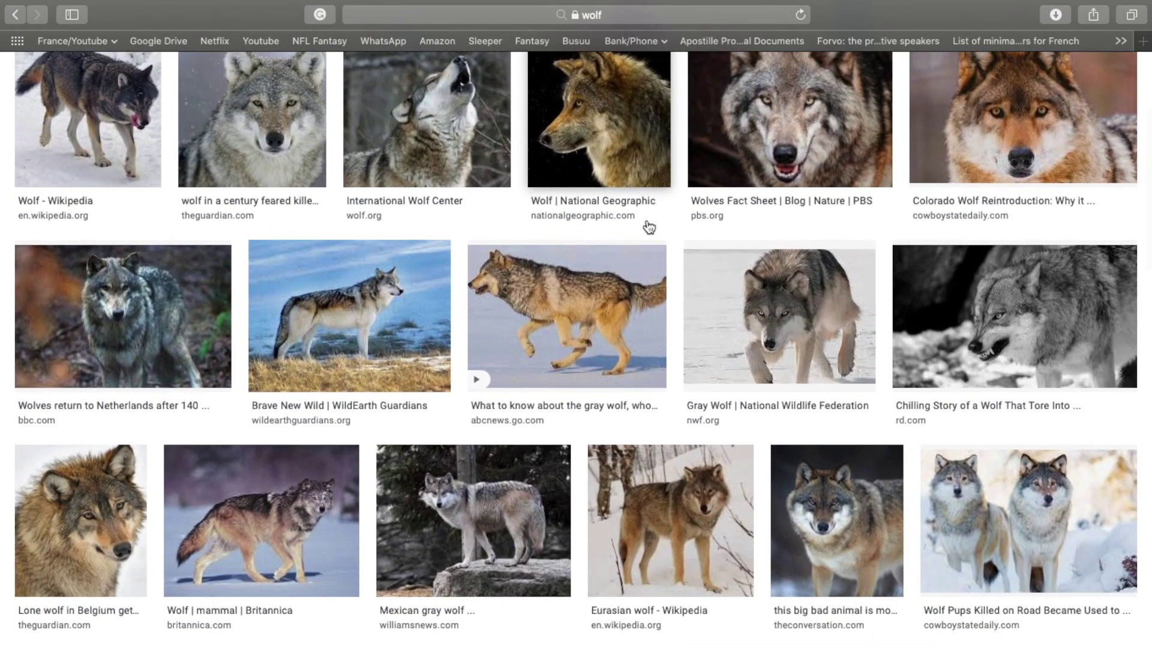
{"action": "scroll", "coordinate": [723, 321], "scroll_direction": "down", "scroll_amount": 6}
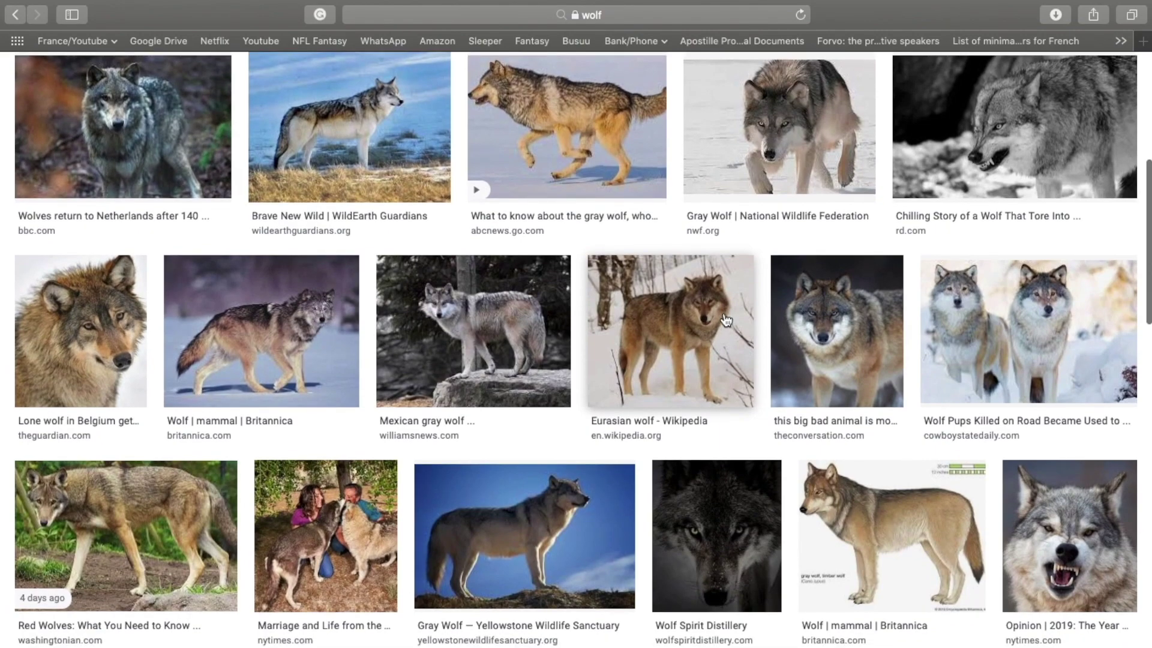
{"action": "scroll", "coordinate": [726, 321], "scroll_direction": "down", "scroll_amount": 3}
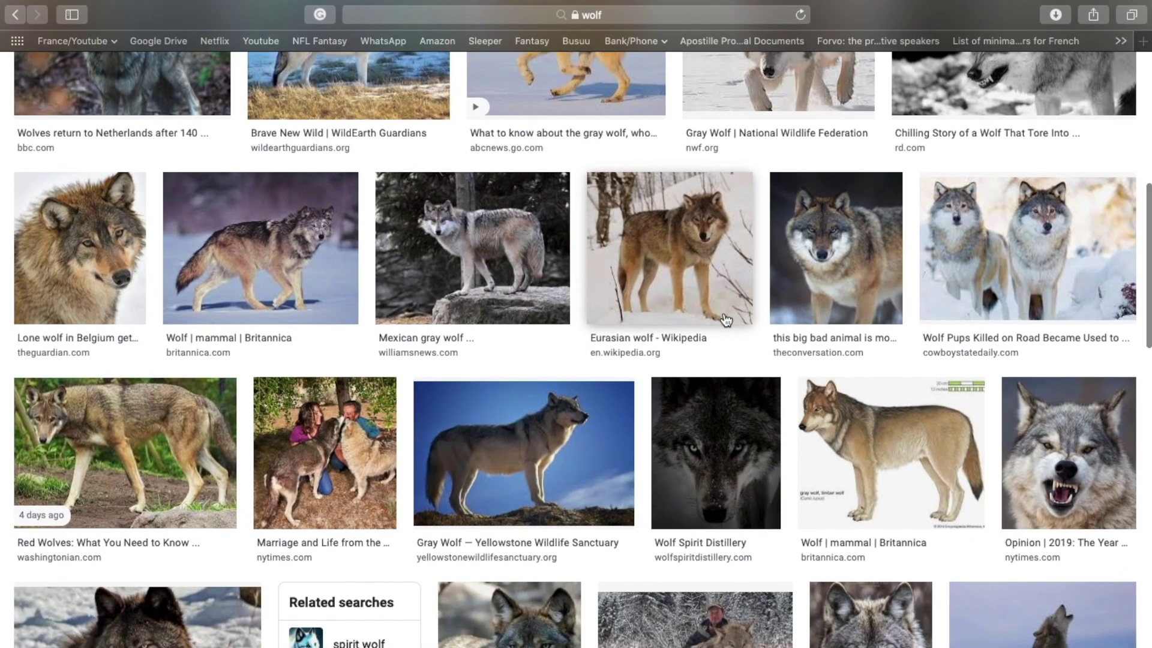
{"action": "right_click", "coordinate": [1061, 469]}
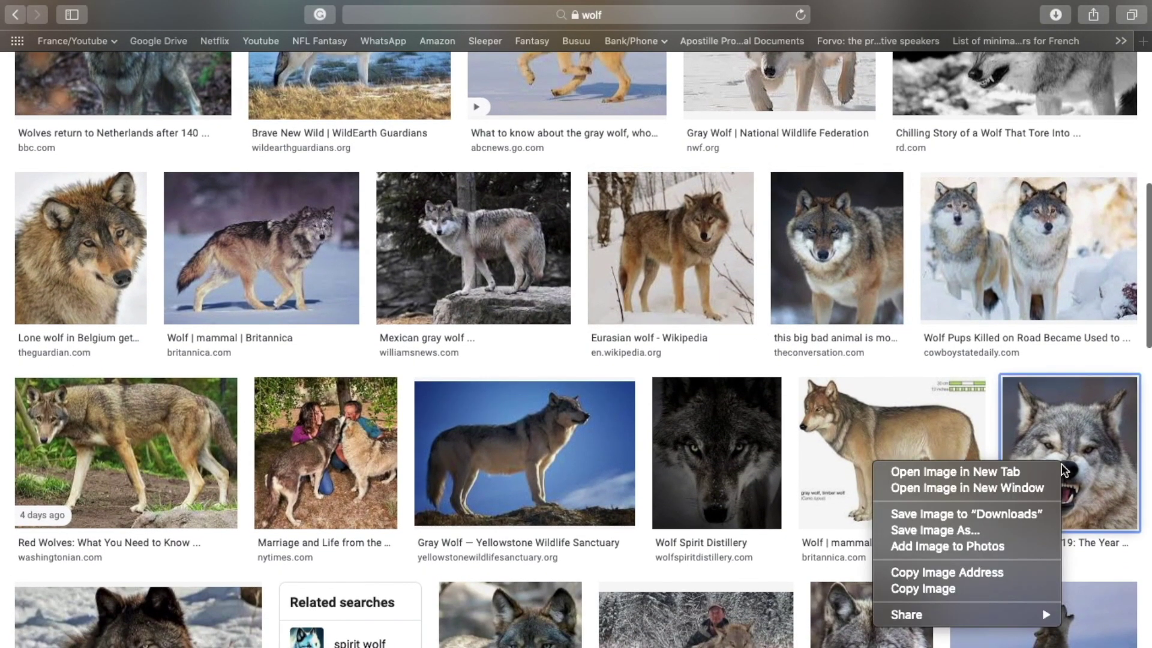
{"action": "left_click", "coordinate": [969, 592]}
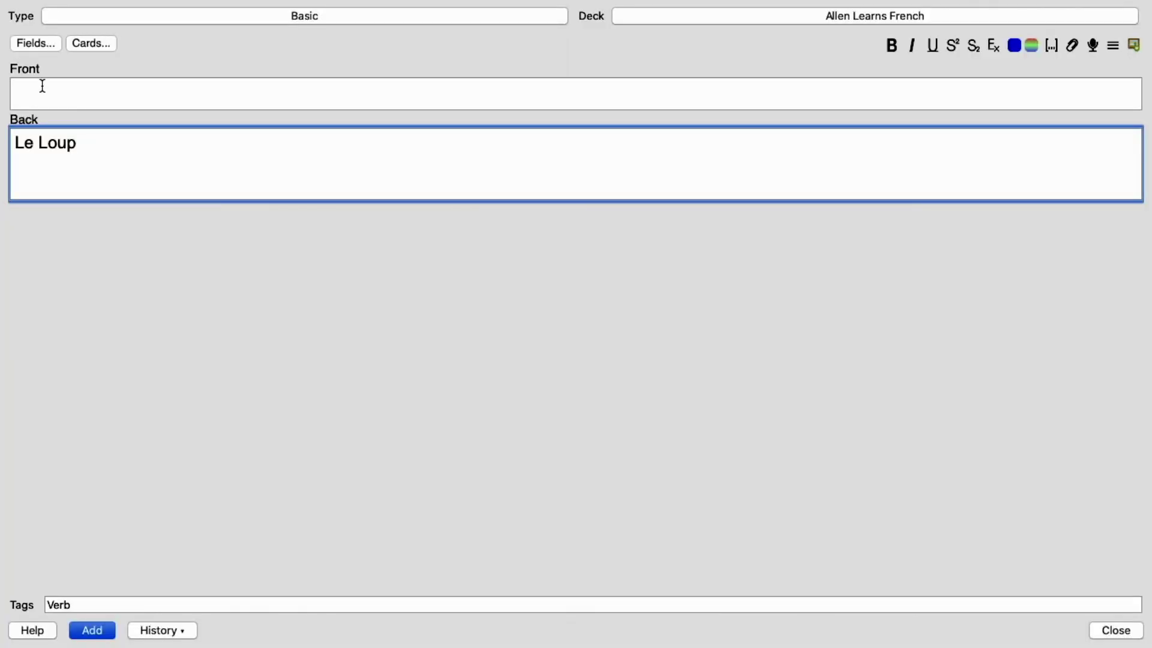
{"action": "right_click", "coordinate": [37, 93]}
{"action": "left_click", "coordinate": [68, 137]}
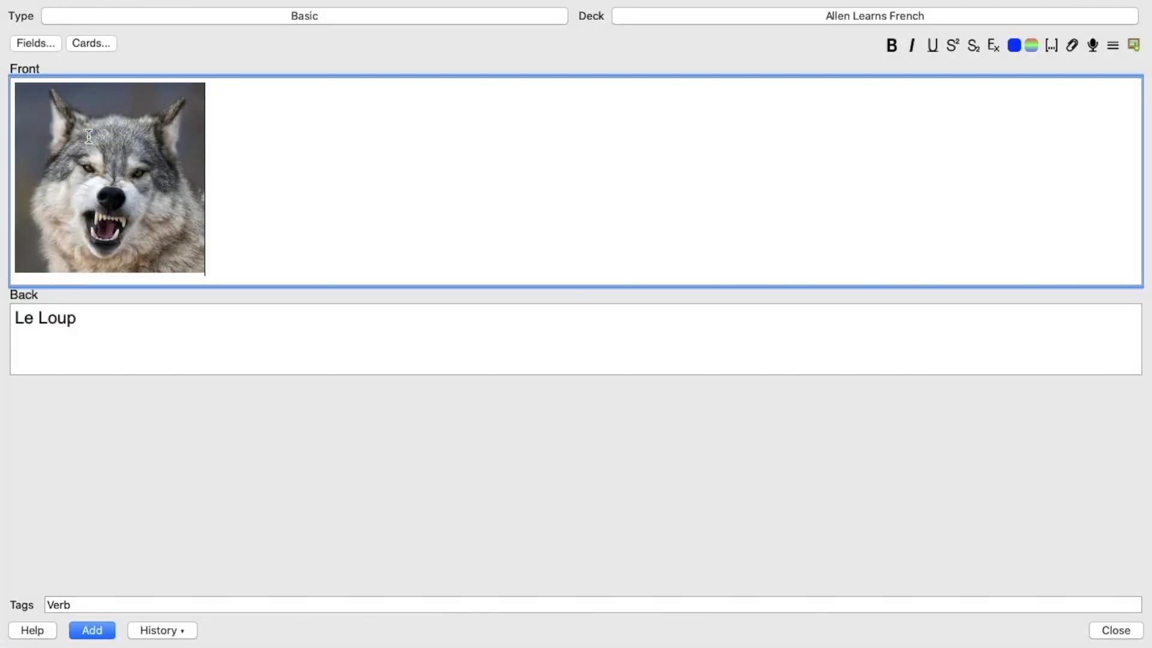
Back in the wolf results, bring up the options for the wolf profile image
{"action": "key", "text": "ctrl+Right"}
{"action": "scroll", "coordinate": [412, 361], "scroll_direction": "up", "scroll_amount": 5}
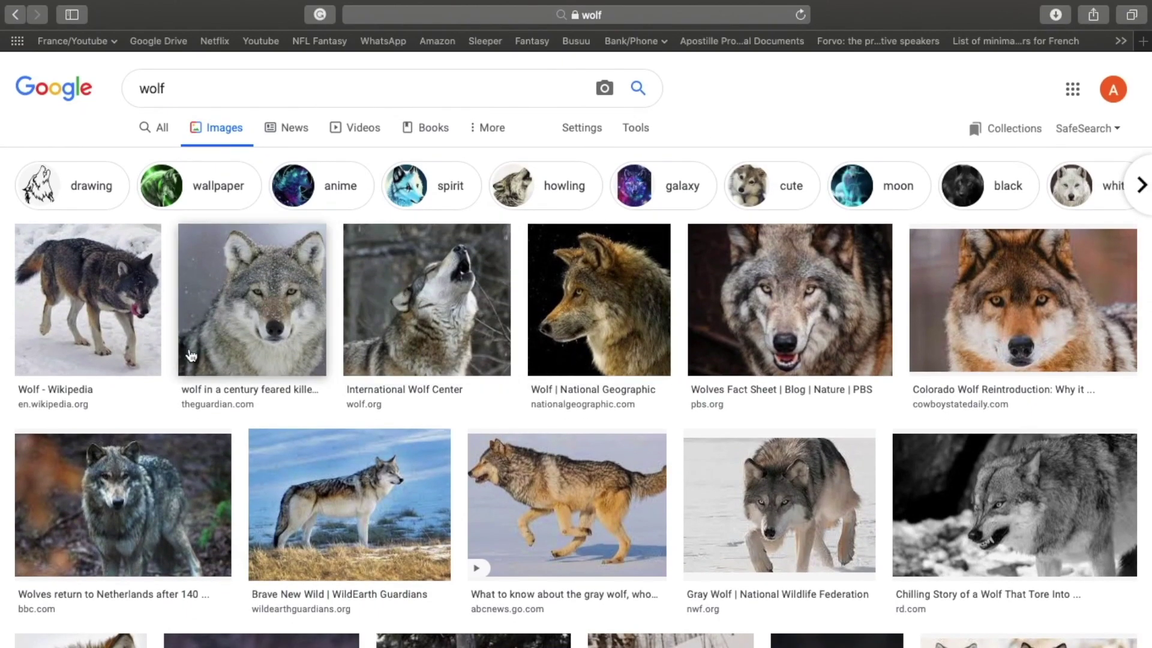
{"action": "scroll", "coordinate": [578, 501], "scroll_direction": "down", "scroll_amount": 15}
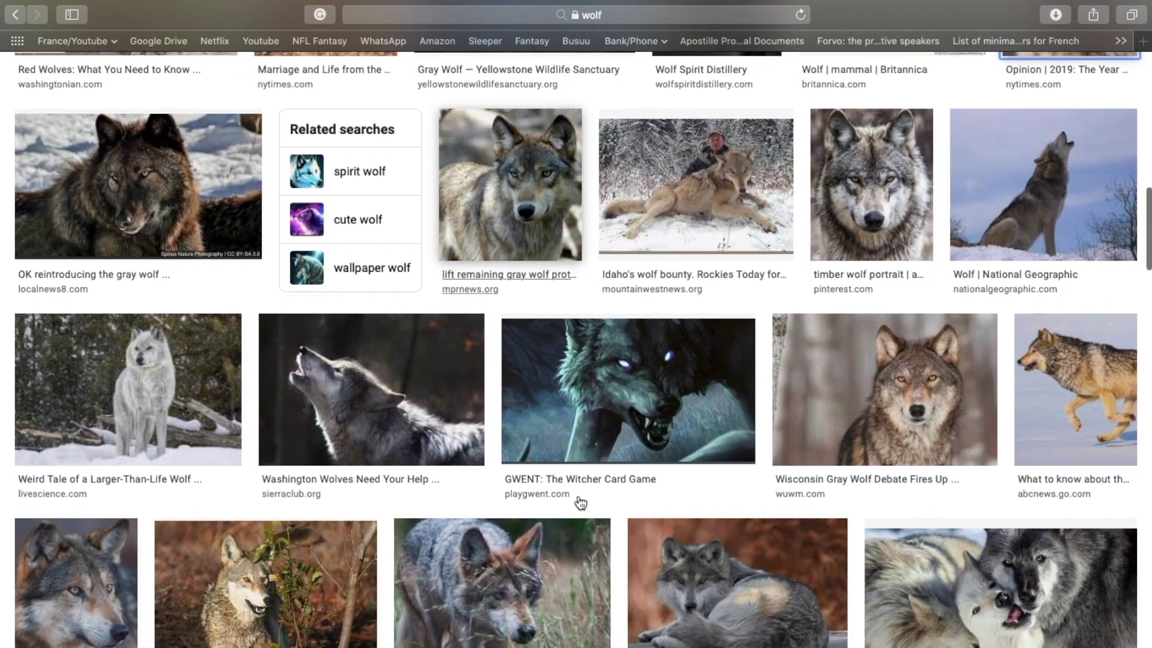
{"action": "scroll", "coordinate": [578, 496], "scroll_direction": "down", "scroll_amount": 3}
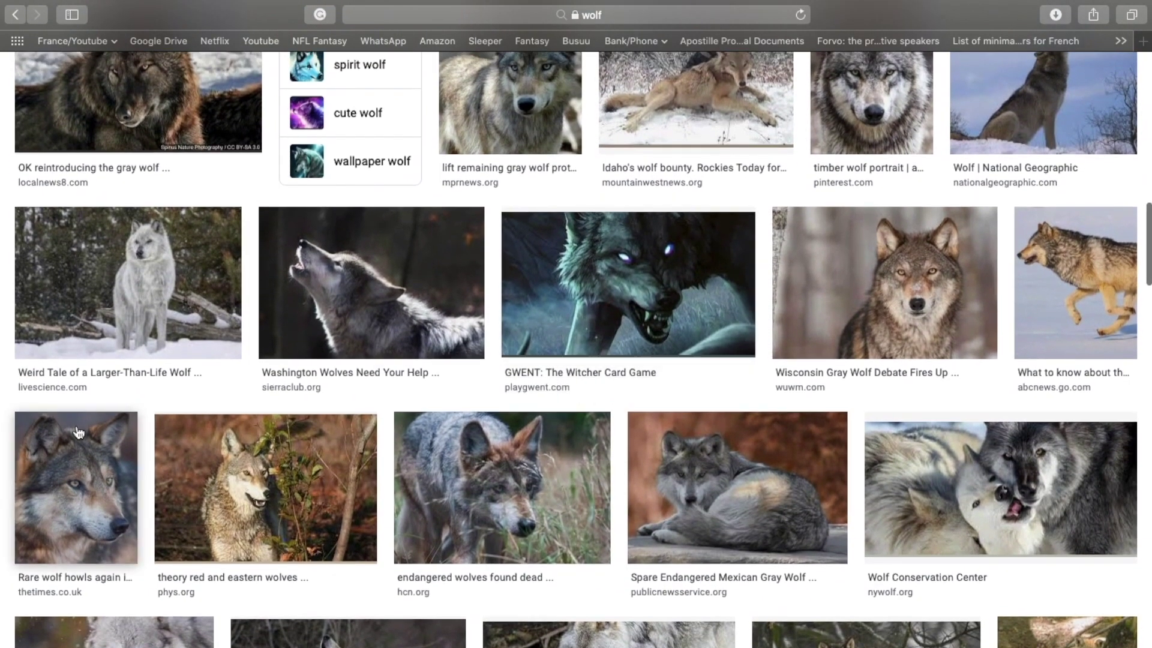
{"action": "right_click", "coordinate": [60, 486]}
Copy the wolf profile image and paste it beside the first wolf image
{"action": "left_click", "coordinate": [132, 599]}
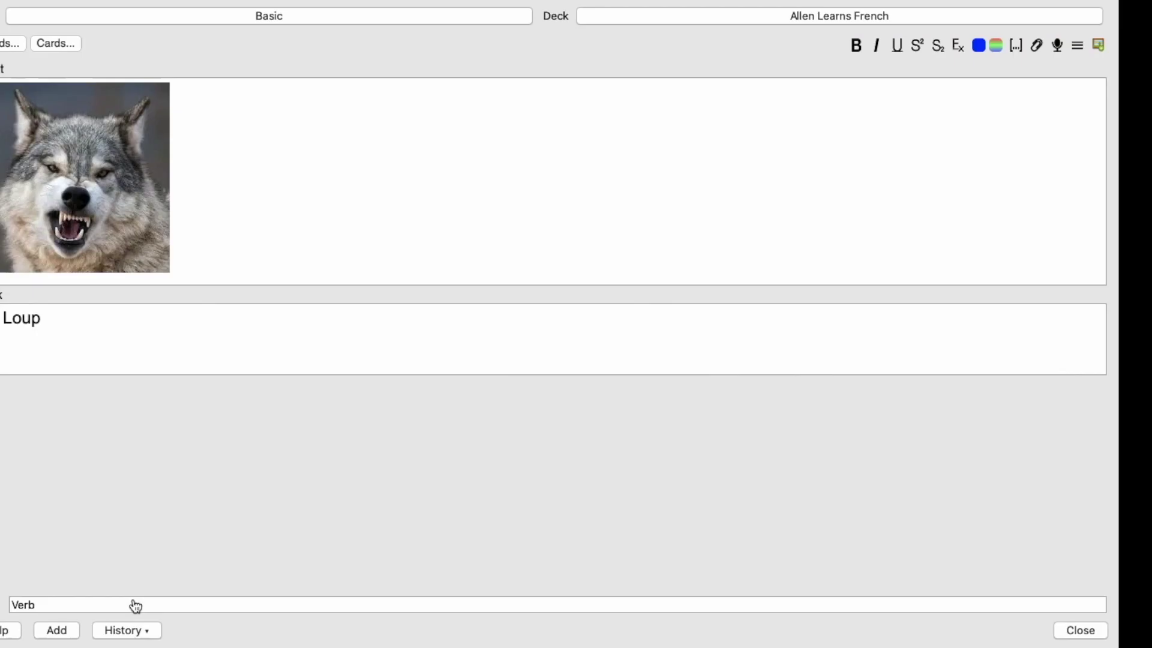
{"action": "left_click", "coordinate": [209, 220]}
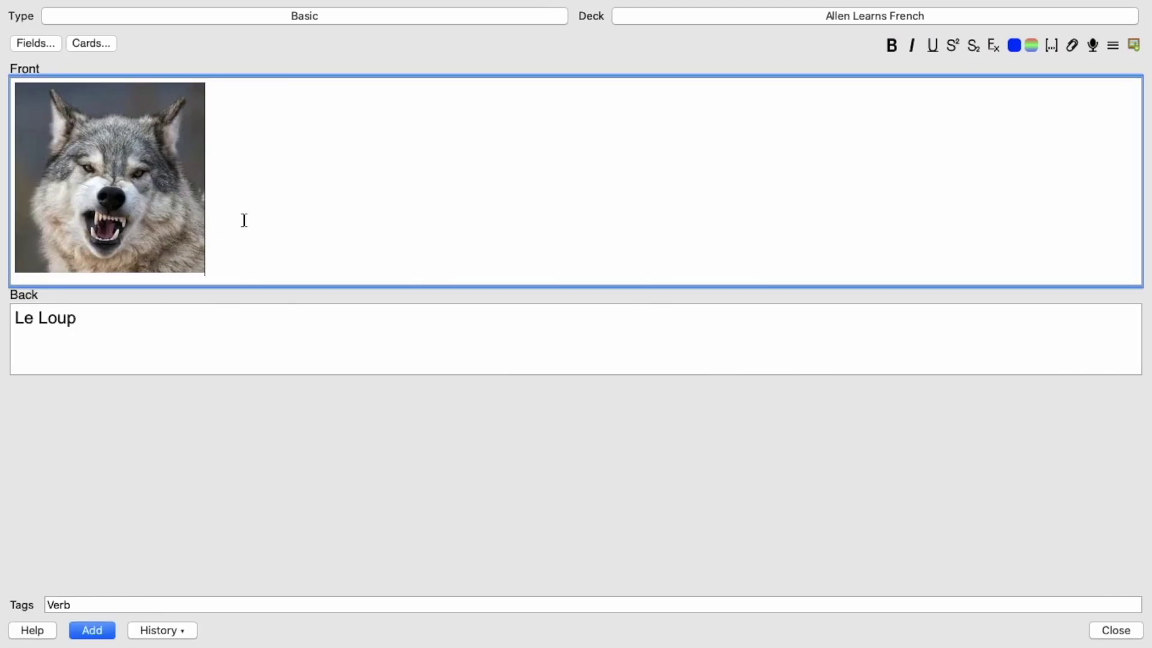
{"action": "right_click", "coordinate": [244, 221]}
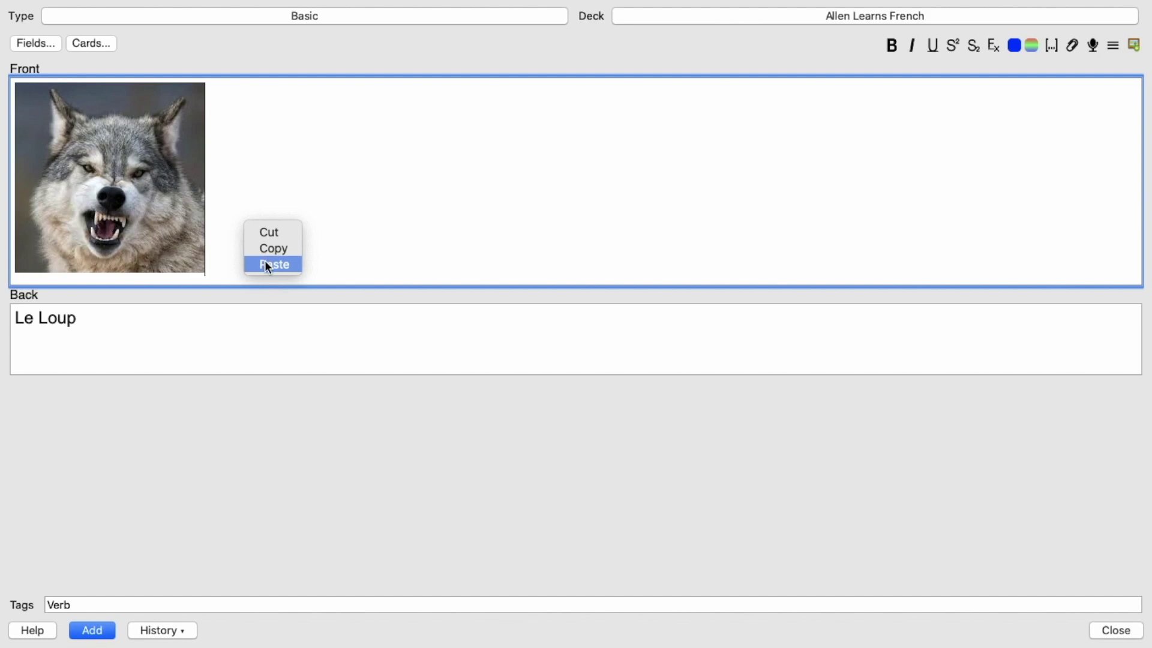
{"action": "left_click", "coordinate": [267, 263]}
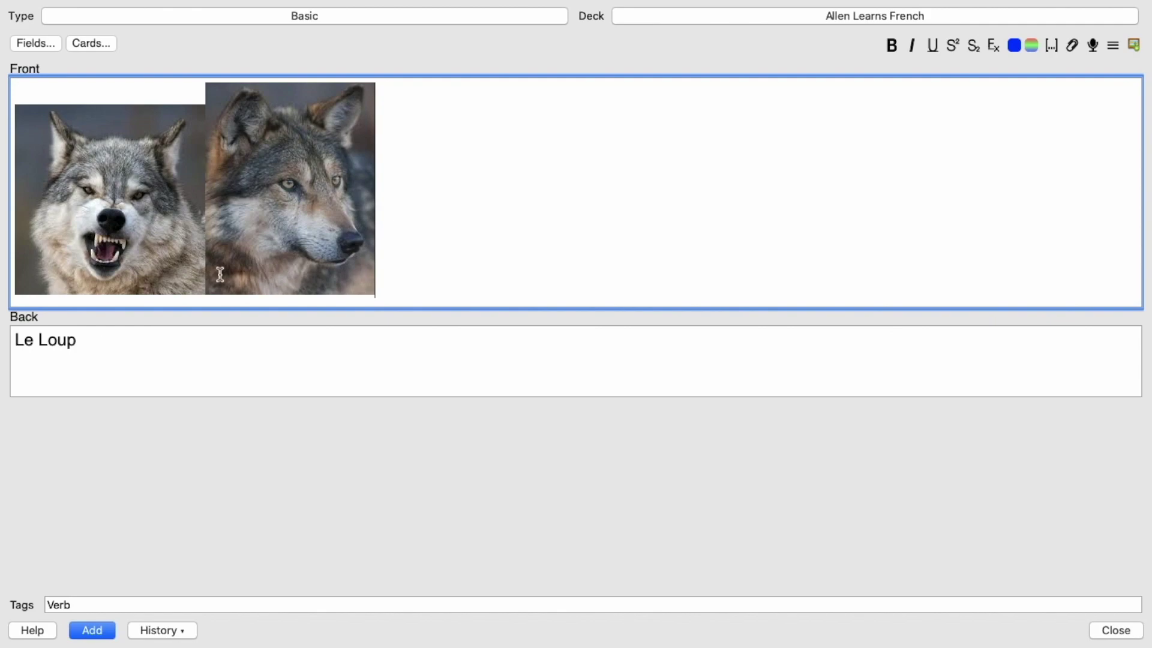
Add the line 'What is this animal?' below the two wolf images
{"action": "key", "text": "Return"}
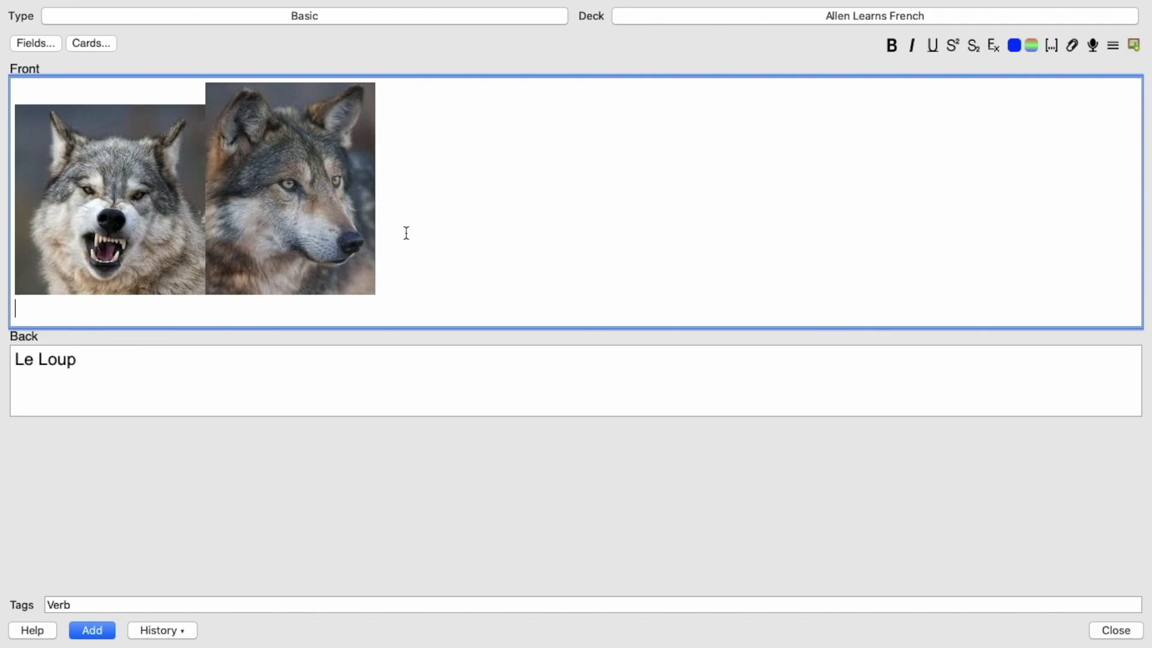
{"action": "type", "text": "What is th"}
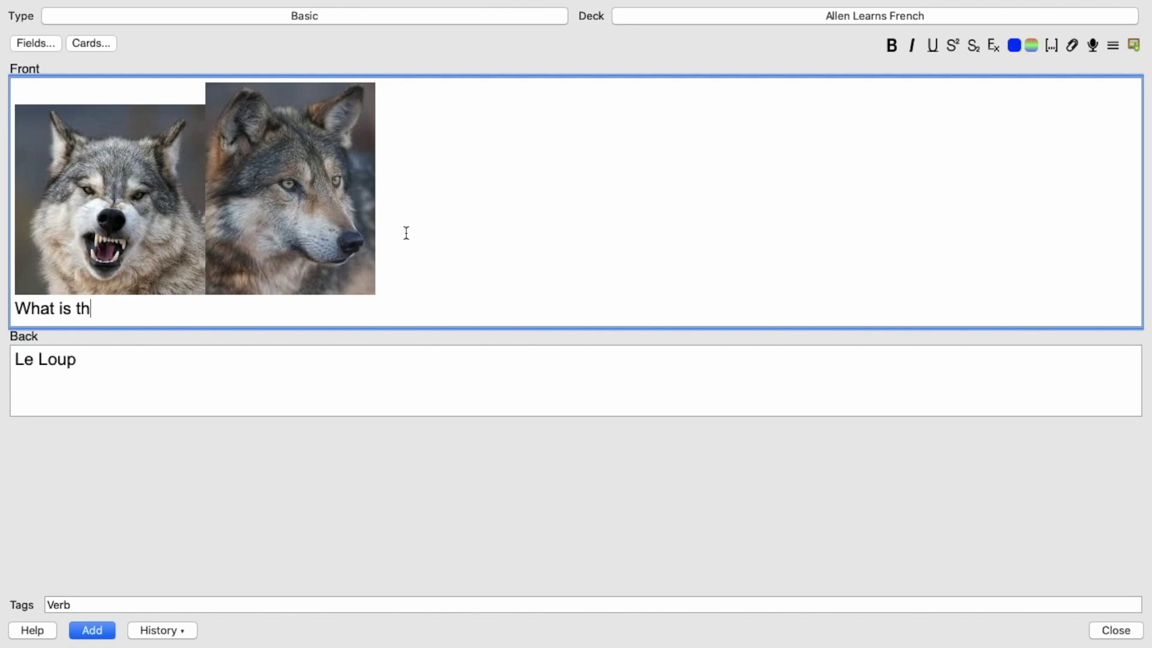
{"action": "type", "text": "is animal?"}
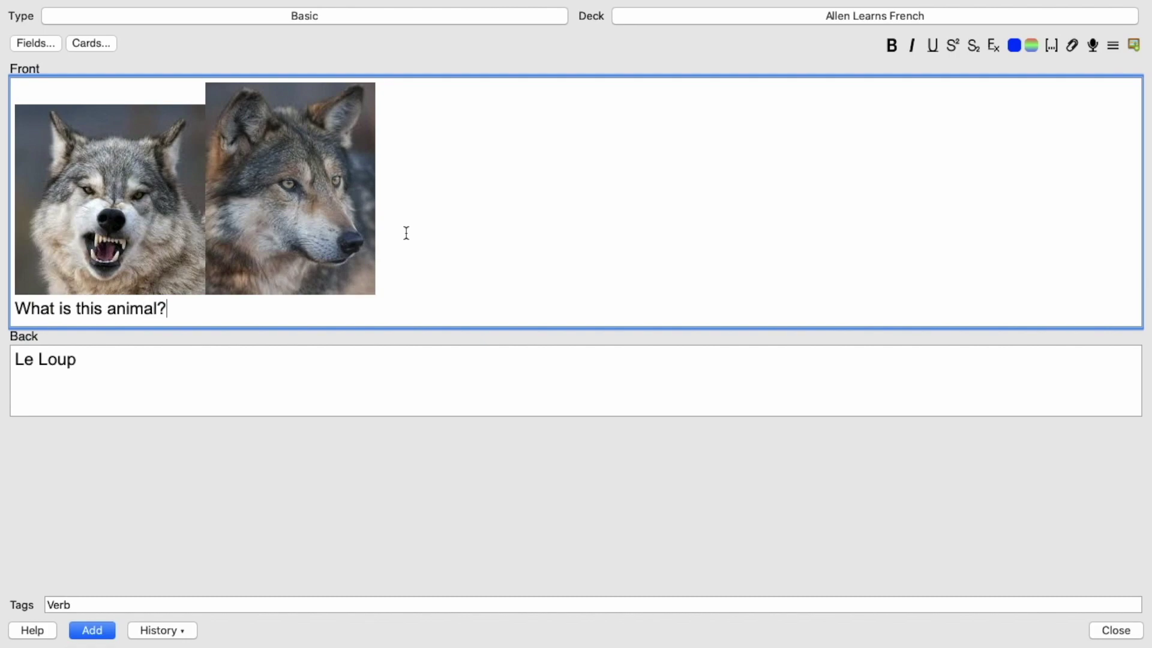
{"action": "key", "text": "BackSpace"}
{"action": "key", "text": "BackSpace"}
{"action": "key", "text": "BackSpace"}
{"action": "key", "text": "BackSpace"}
{"action": "key", "text": "BackSpace"}
{"action": "key", "text": "BackSpace"}
{"action": "key", "text": "BackSpace"}
{"action": "key", "text": "BackSpace"}
{"action": "key", "text": "BackSpace"}
{"action": "key", "text": "BackSpace"}
{"action": "key", "text": "BackSpace"}
{"action": "key", "text": "BackSpace"}
{"action": "key", "text": "BackSpace"}
{"action": "key", "text": "BackSpace"}
{"action": "key", "text": "BackSpace"}
{"action": "key", "text": "BackSpace"}
{"action": "key", "text": "BackSpace"}
{"action": "key", "text": "BackSpace"}
{"action": "key", "text": "BackSpace"}
{"action": "key", "text": "BackSpace"}
{"action": "key", "text": "Return"}
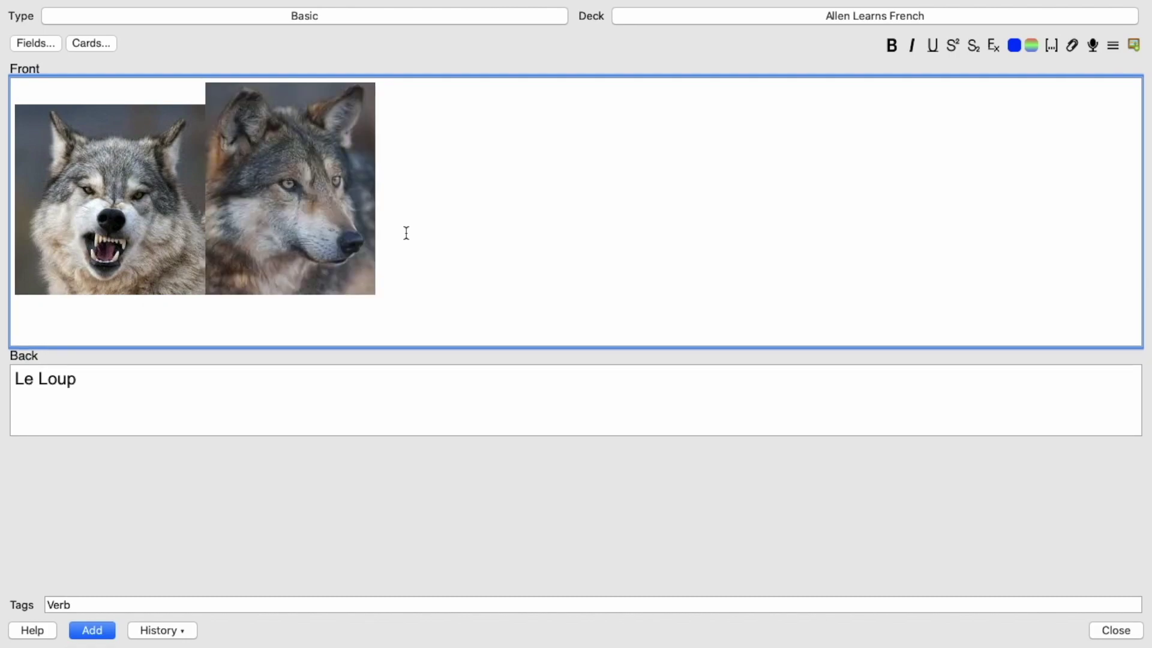
{"action": "type", "text": "NOun"}
{"action": "key", "text": "BackSpace"}
{"action": "key", "text": "BackSpace"}
{"action": "key", "text": "BackSpace"}
{"action": "key", "text": "BackSpace"}
{"action": "type", "text": "What is this animal?"}
{"action": "left_click", "coordinate": [161, 373]}
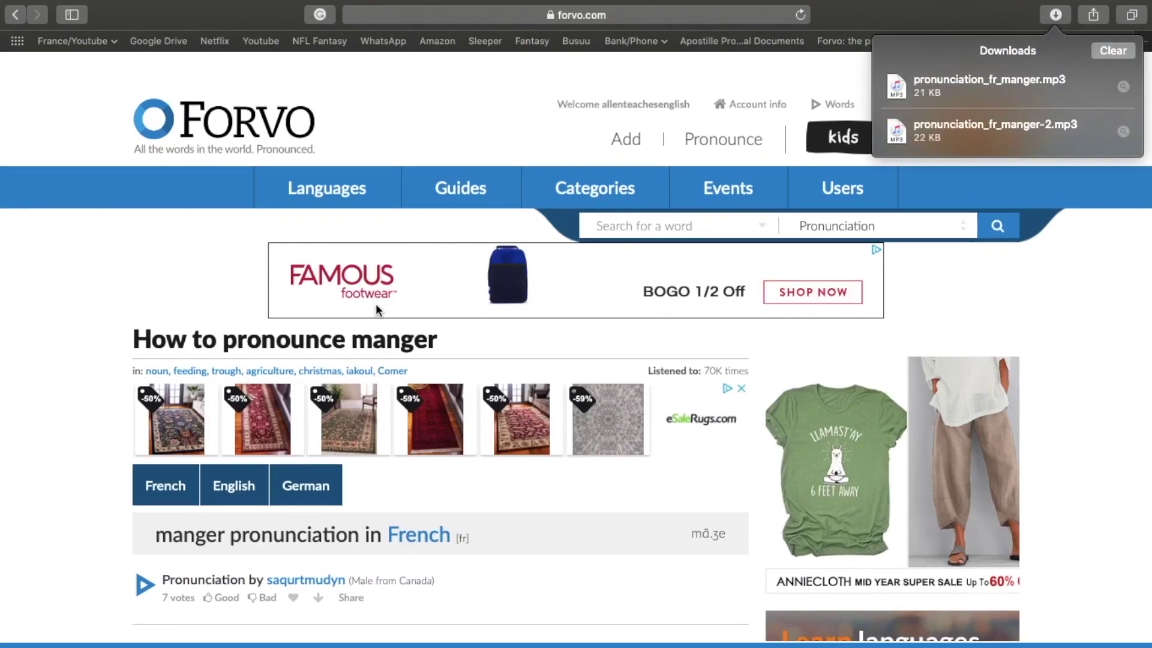
Find 'Le loup' on Forvo and drag its downloaded French audio file into Anki
{"action": "scroll", "coordinate": [376, 304], "scroll_direction": "down", "scroll_amount": 1}
{"action": "left_click", "coordinate": [695, 182]}
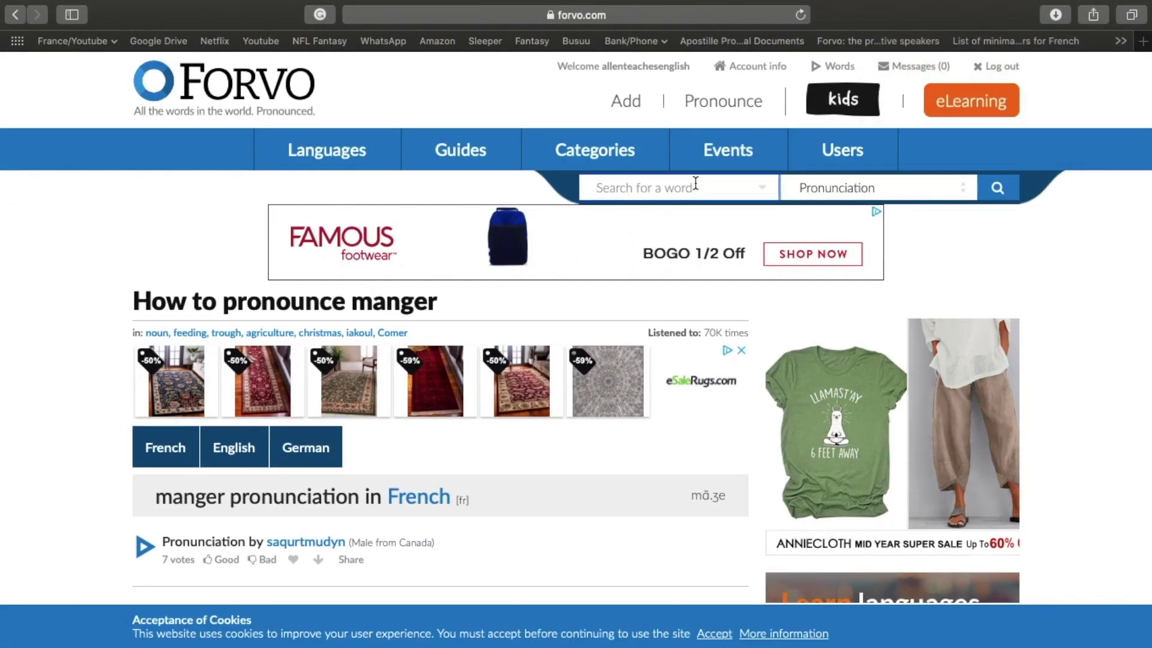
{"action": "type", "text": "Le loup"}
{"action": "key", "text": "Return"}
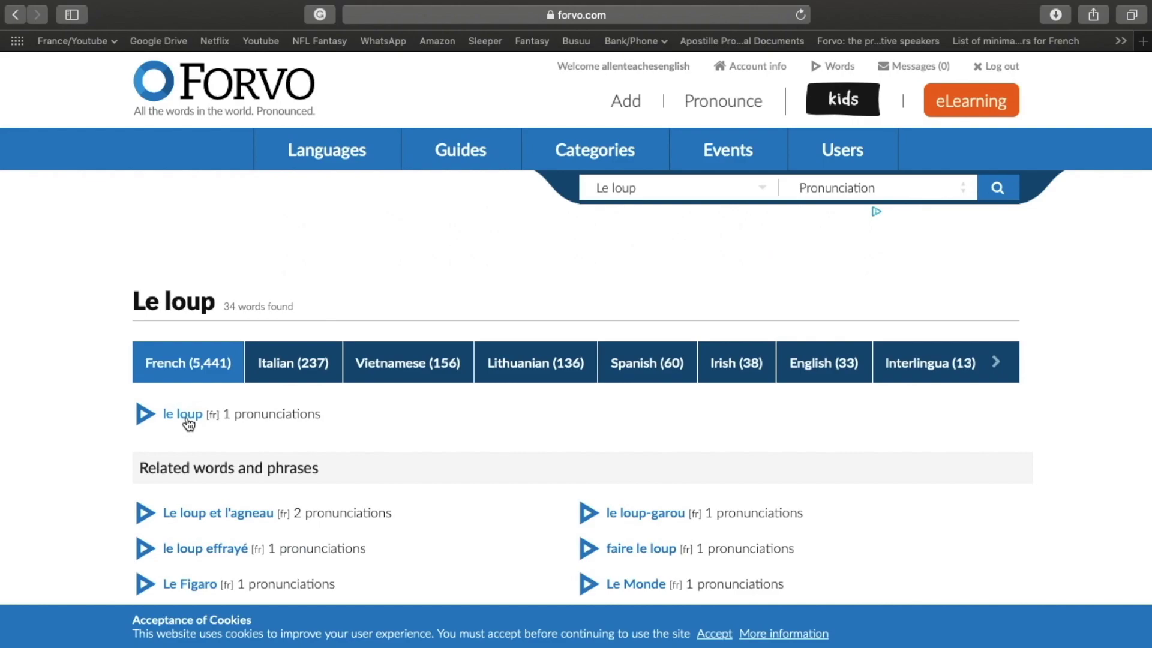
{"action": "left_click", "coordinate": [183, 414]}
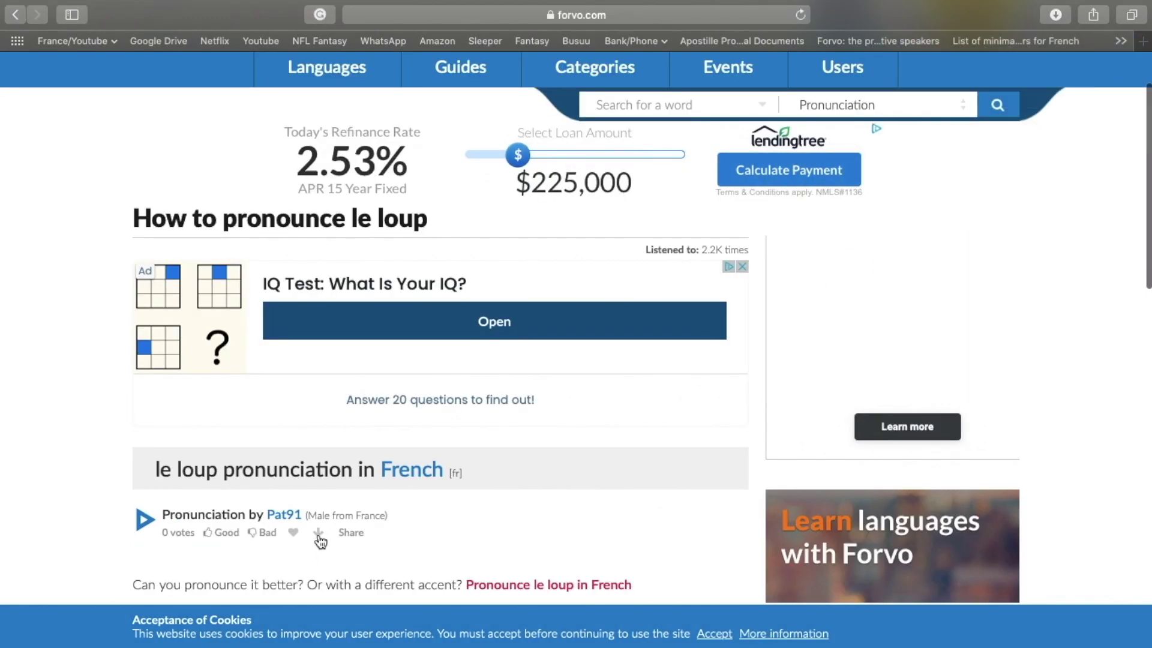
{"action": "left_click", "coordinate": [1056, 14]}
{"action": "left_click_drag", "start_coordinate": [963, 80], "coordinate": [73, 417]}
Put the le loup sound tag on its own line in the Back field
{"action": "key", "text": "super+Tab"}
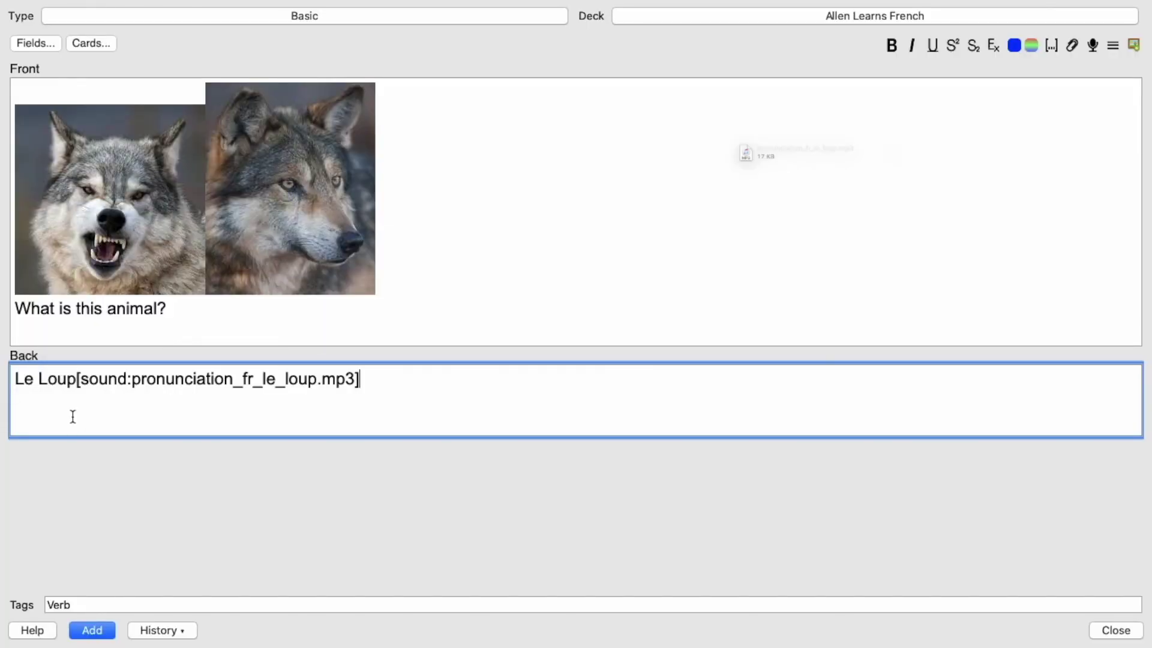
{"action": "left_click", "coordinate": [77, 383]}
{"action": "key", "text": "Return"}
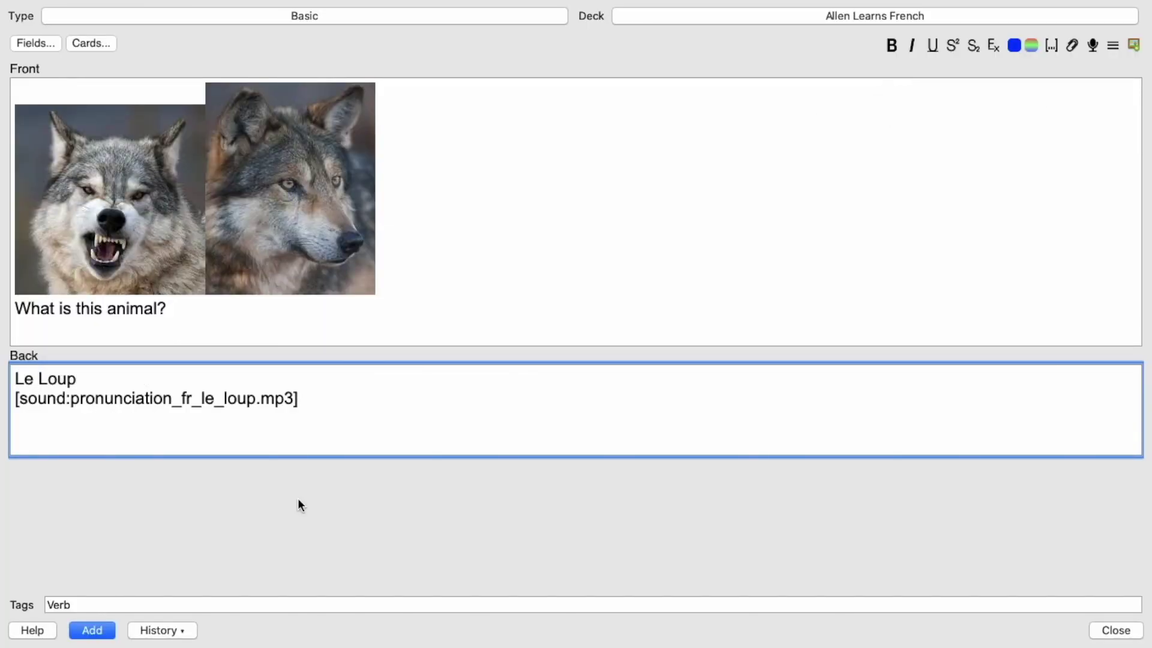
Replace the Verb tag with 'Noun Animal' and add the wolf card
{"action": "left_click_drag", "start_coordinate": [74, 600], "coordinate": [16, 607]}
{"action": "type", "text": "Nou"}
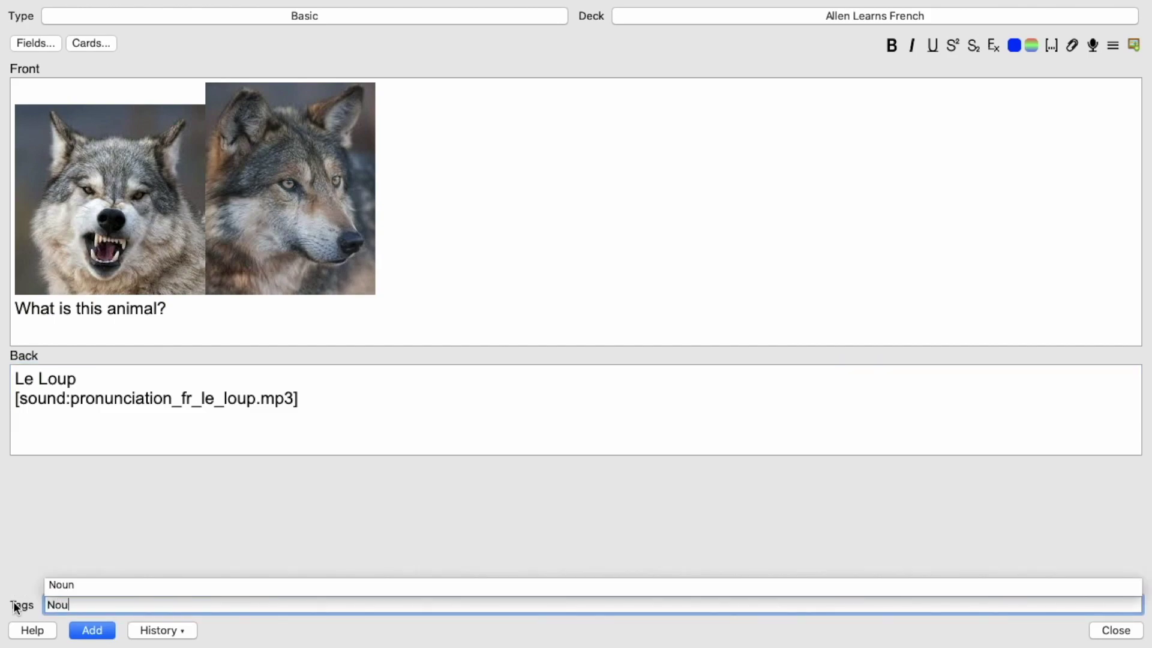
{"action": "type", "text": "n Animal"}
{"action": "key", "text": "Return"}
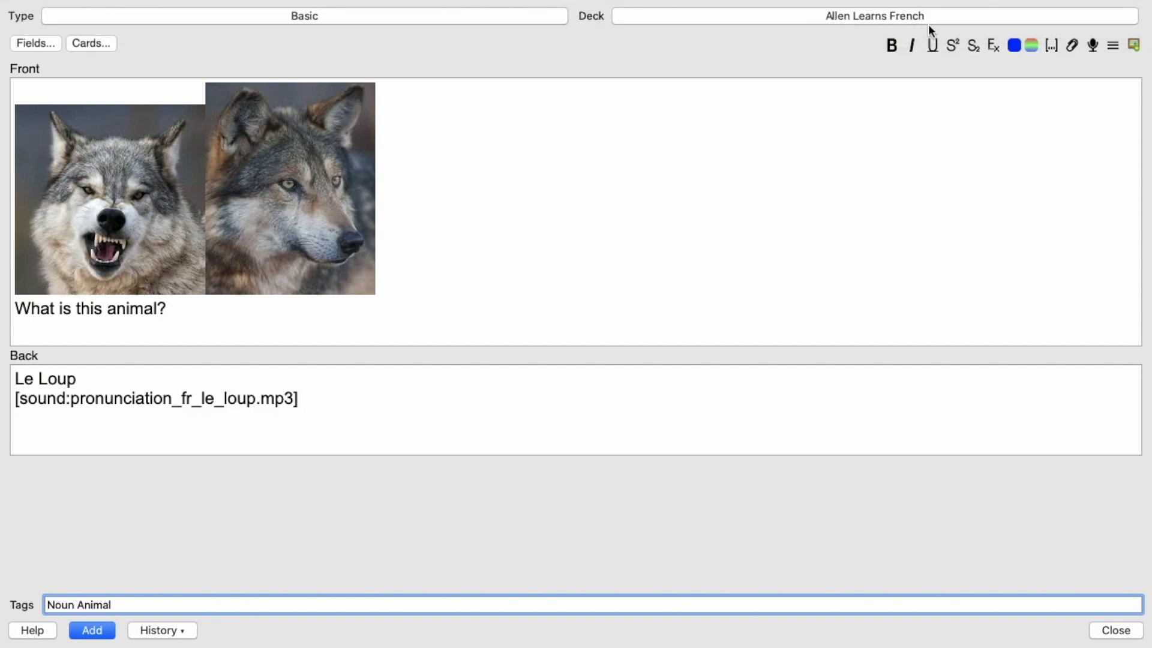
{"action": "key", "text": "super+Return"}
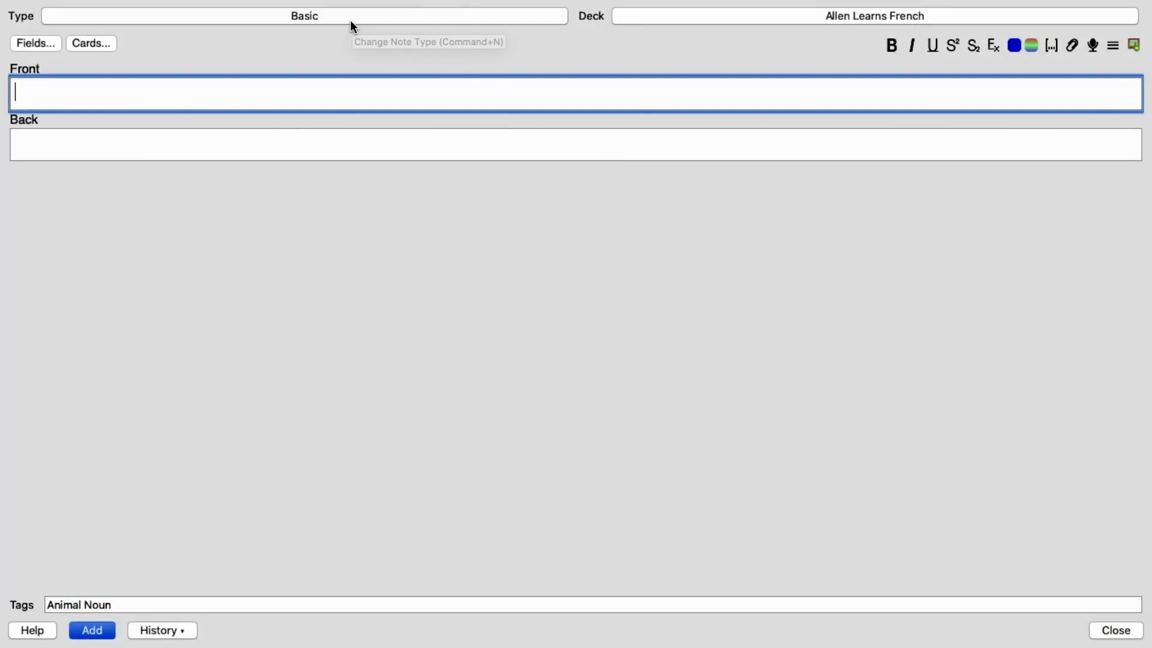
Choose the Cloze note type for the new note
{"action": "left_click", "coordinate": [352, 22]}
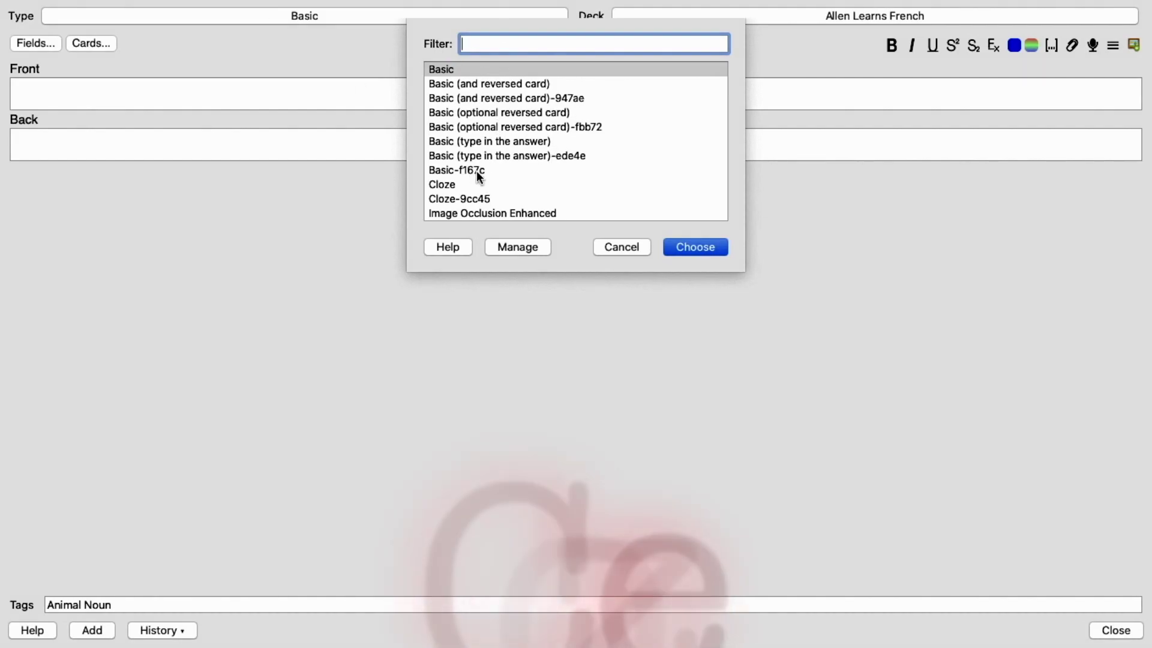
{"action": "left_click", "coordinate": [458, 184]}
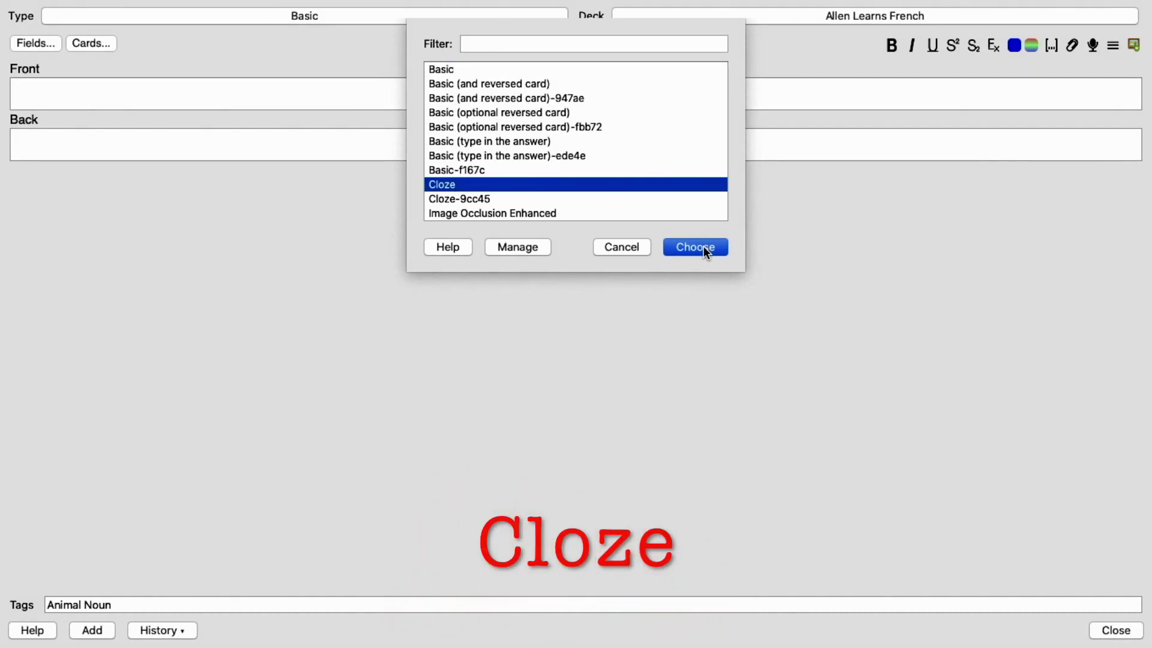
{"action": "left_click", "coordinate": [702, 246]}
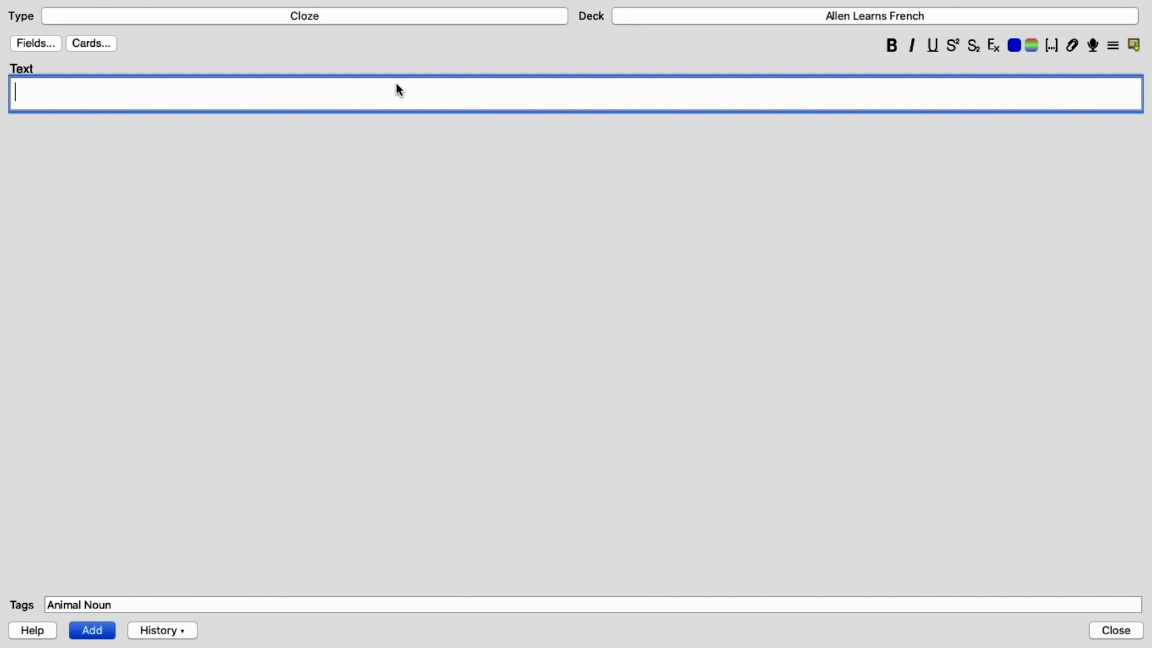
Type 'Le loup mange une pizza.' into the Text field
{"action": "type", "text": "Le loup mange"}
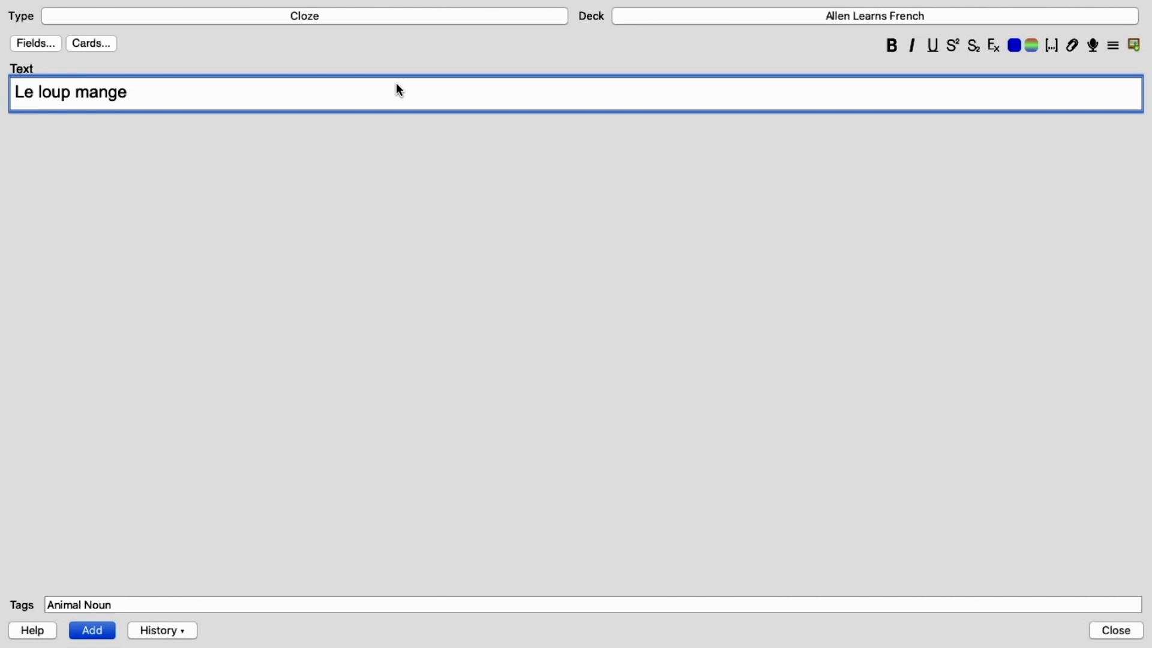
{"action": "type", "text": " une pizza."}
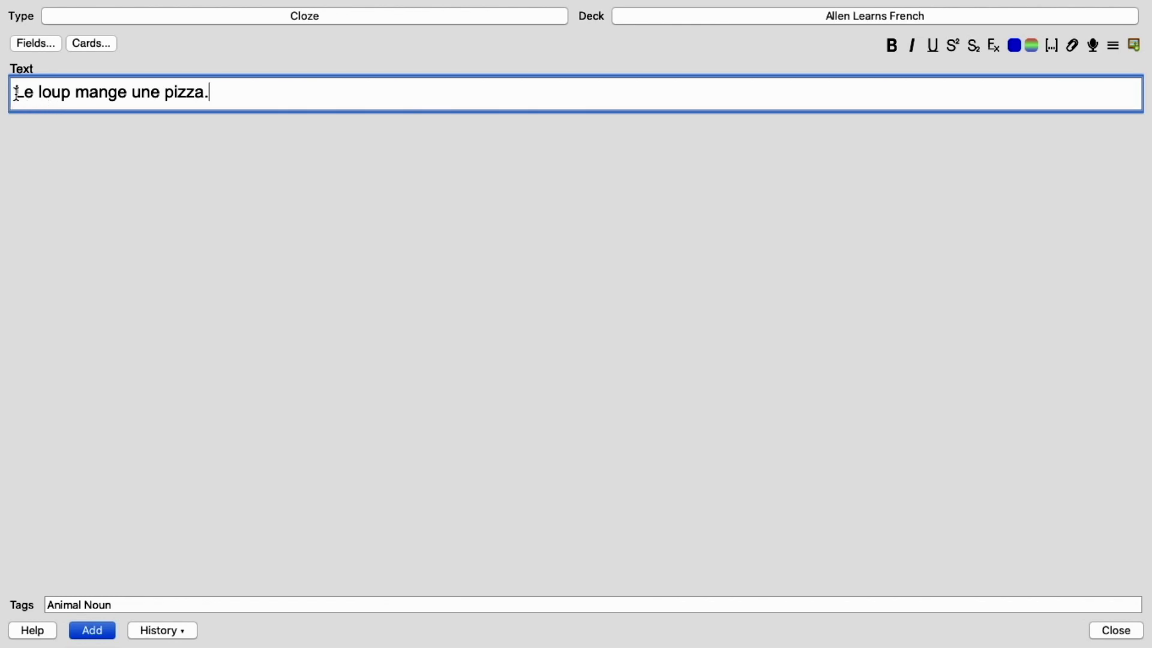
Cloze-delete Le, loup and pizza., changing loup's cloze number from c2 to c1
{"action": "left_click_drag", "start_coordinate": [13, 94], "coordinate": [37, 96]}
{"action": "left_click", "coordinate": [1055, 51]}
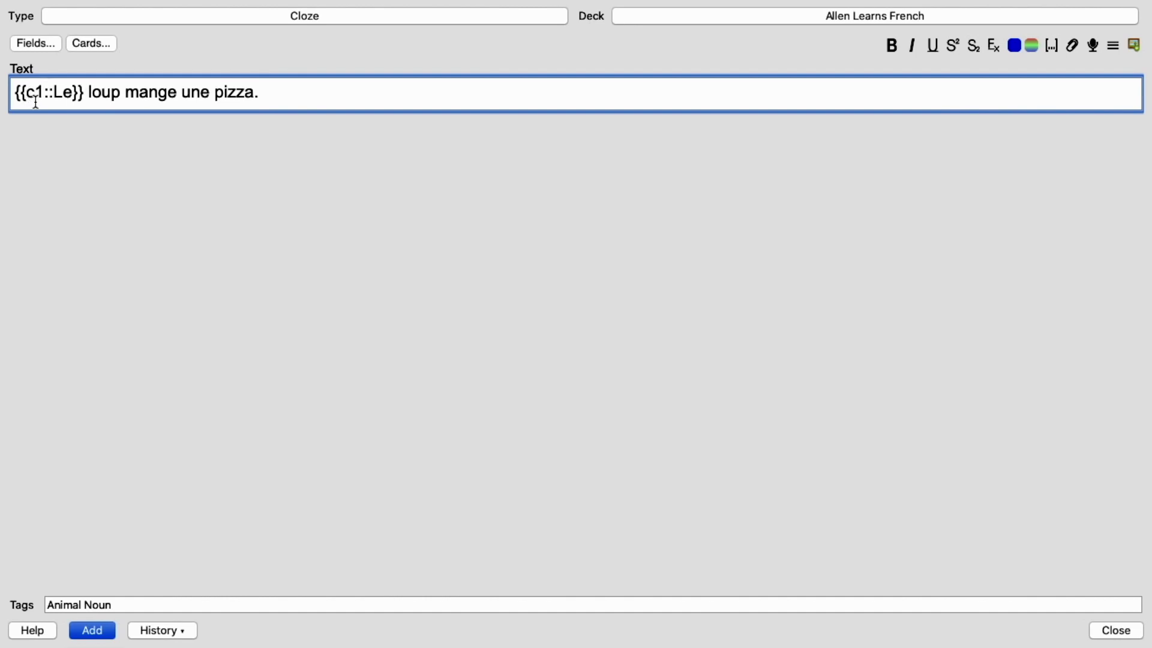
{"action": "left_click_drag", "start_coordinate": [89, 95], "coordinate": [121, 94]}
{"action": "left_click", "coordinate": [1051, 45]}
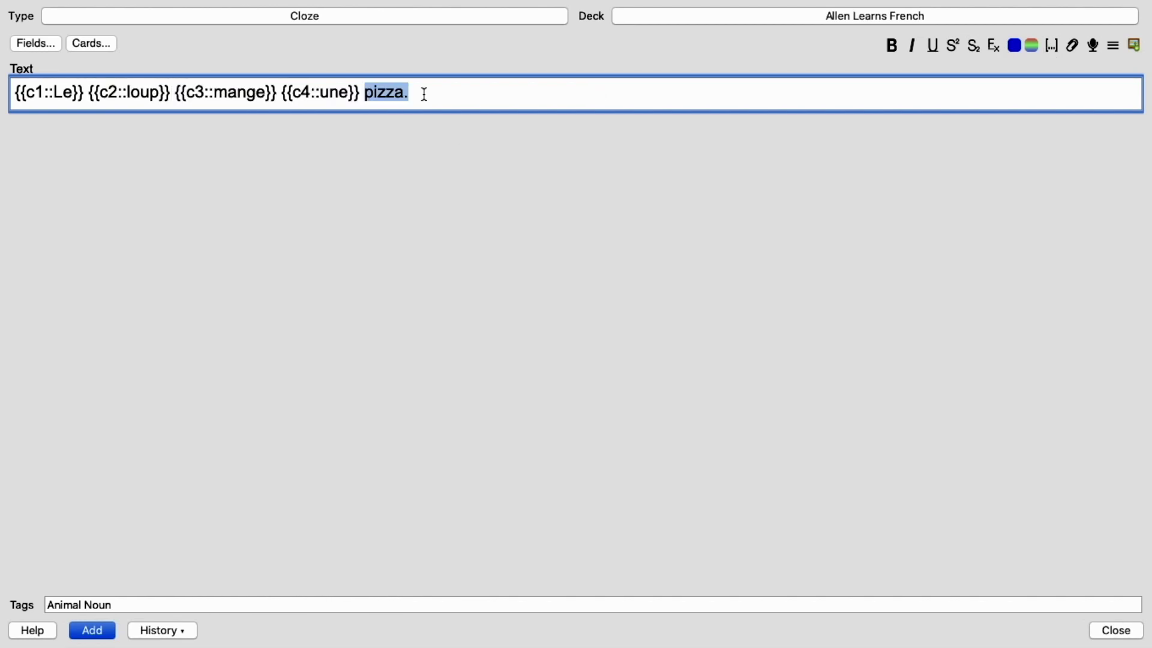
{"action": "key", "text": "super+shift+c"}
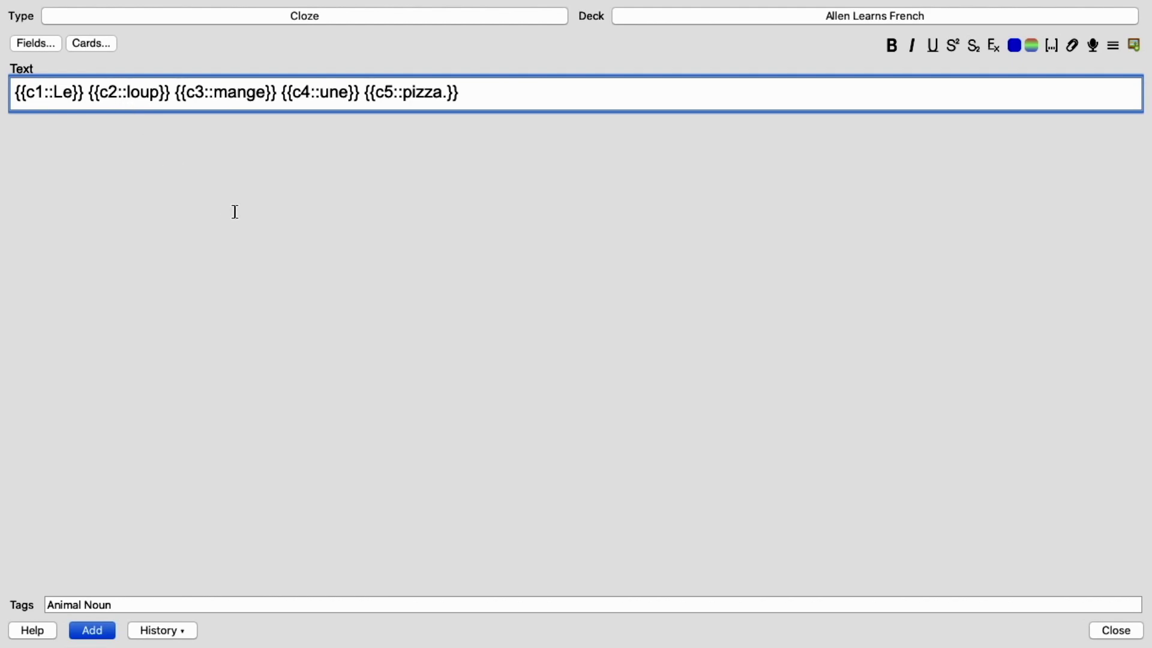
{"action": "left_click", "coordinate": [118, 96]}
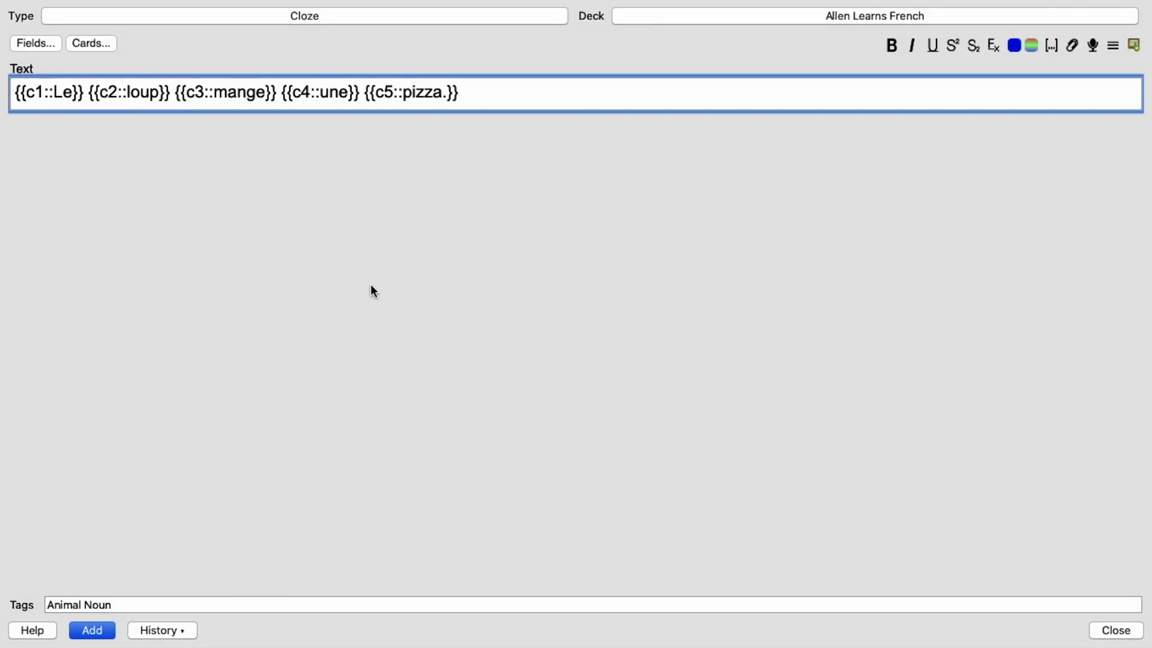
{"action": "key", "text": "BackSpace"}
{"action": "type", "text": "1"}
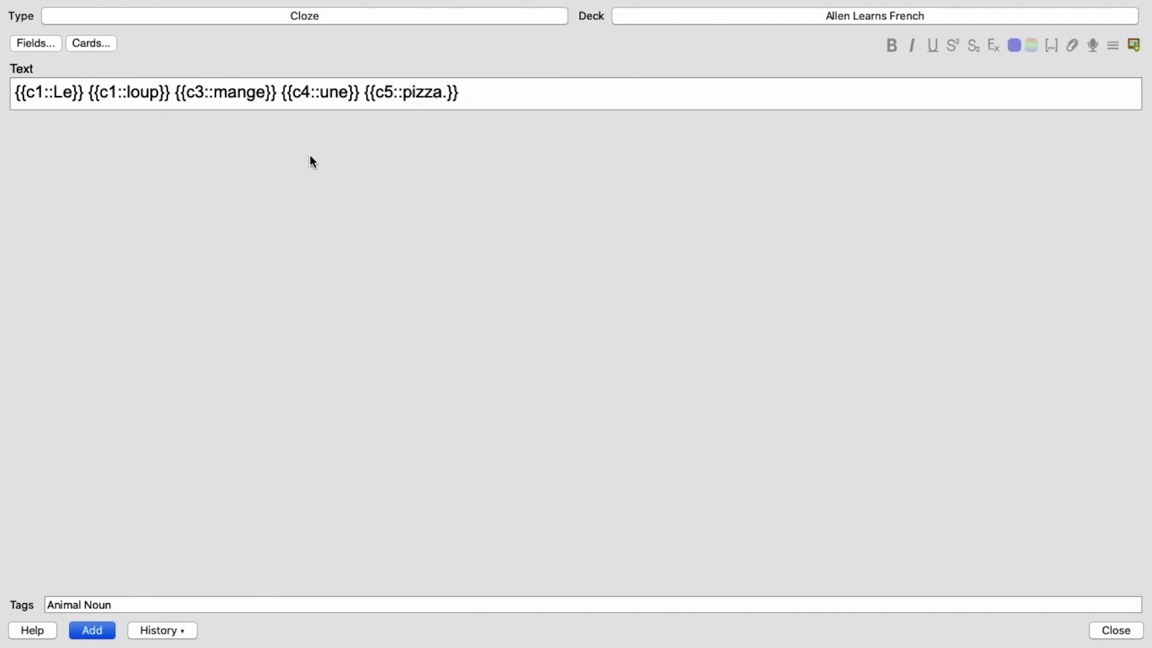
Replace the 'Animal Noun' tags with 'Grammar Present' and add the cloze note
{"action": "double_click", "coordinate": [76, 604]}
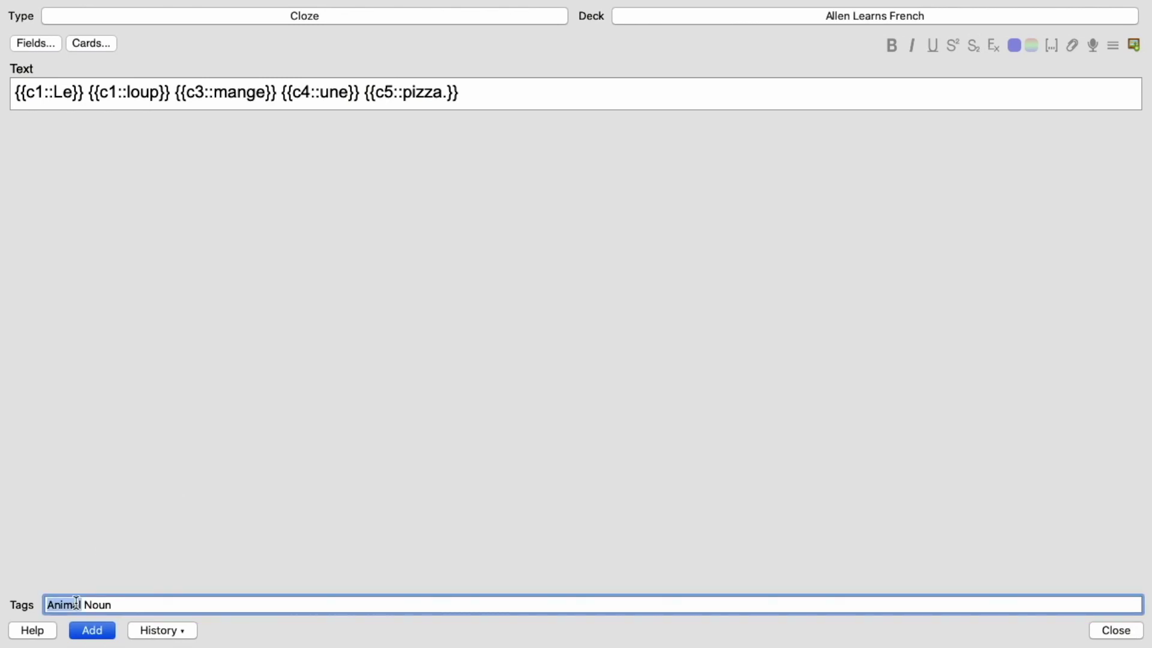
{"action": "key", "text": "BackSpace"}
{"action": "type", "text": "Grammar"}
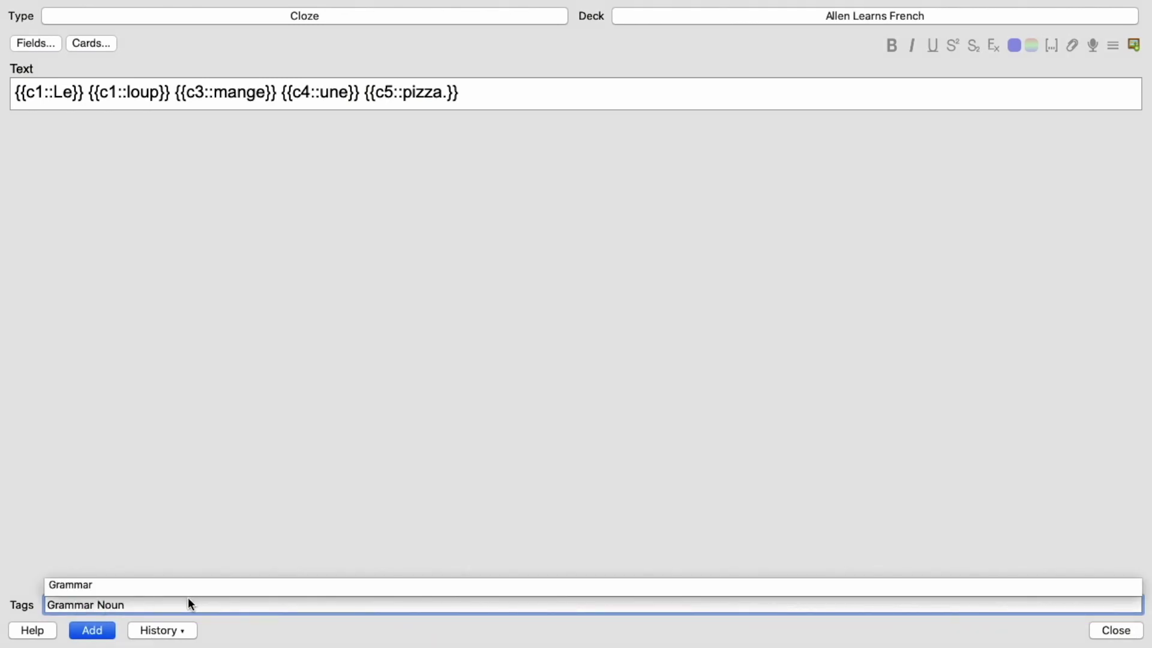
{"action": "left_click", "coordinate": [121, 603]}
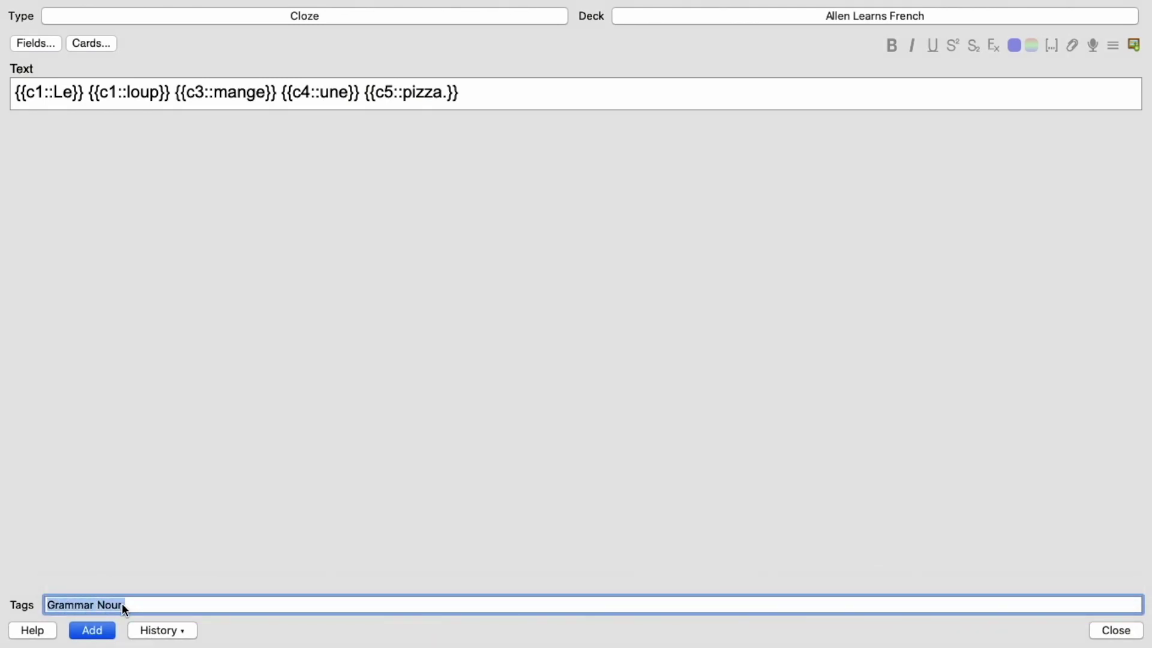
{"action": "key", "text": "BackSpace"}
{"action": "key", "text": "BackSpace"}
{"action": "key", "text": "BackSpace"}
{"action": "key", "text": "BackSpace"}
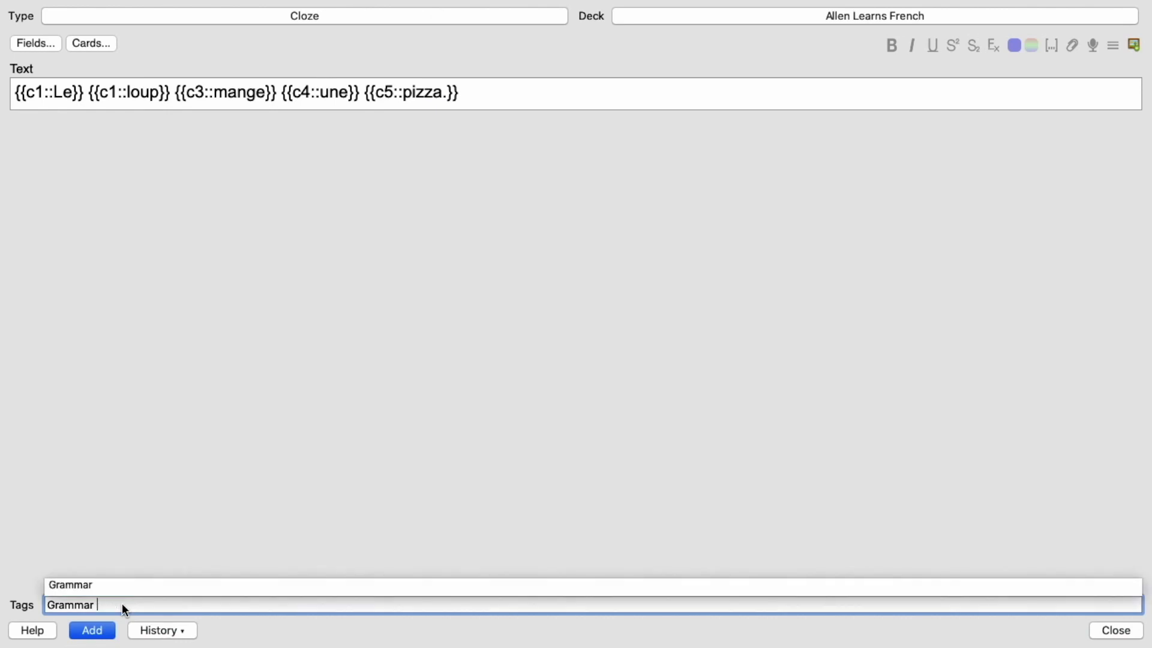
{"action": "type", "text": "Present"}
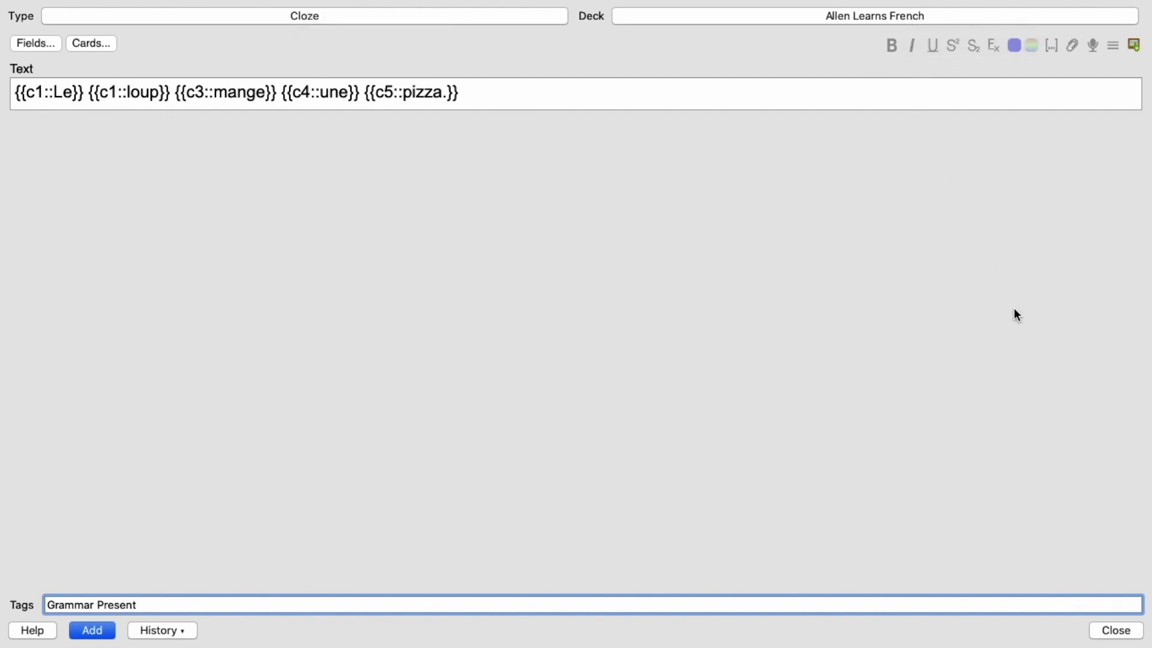
{"action": "left_click", "coordinate": [96, 632]}
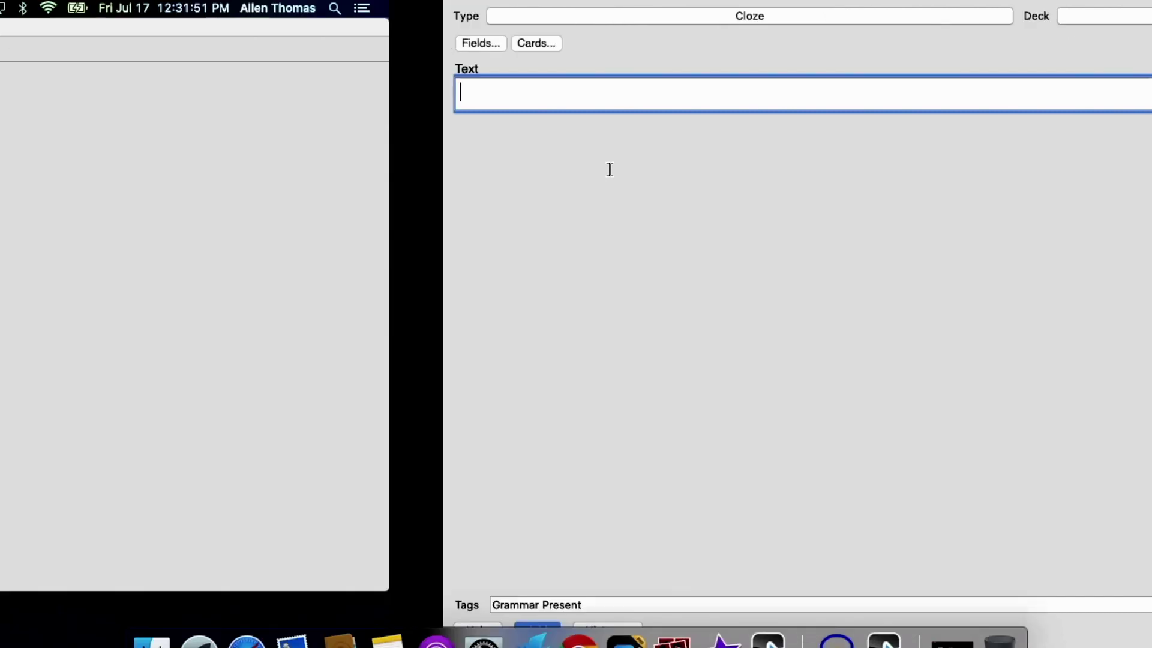
Open the Allen Learns French deck overview from the Decks list
{"action": "left_click", "coordinate": [573, 135]}
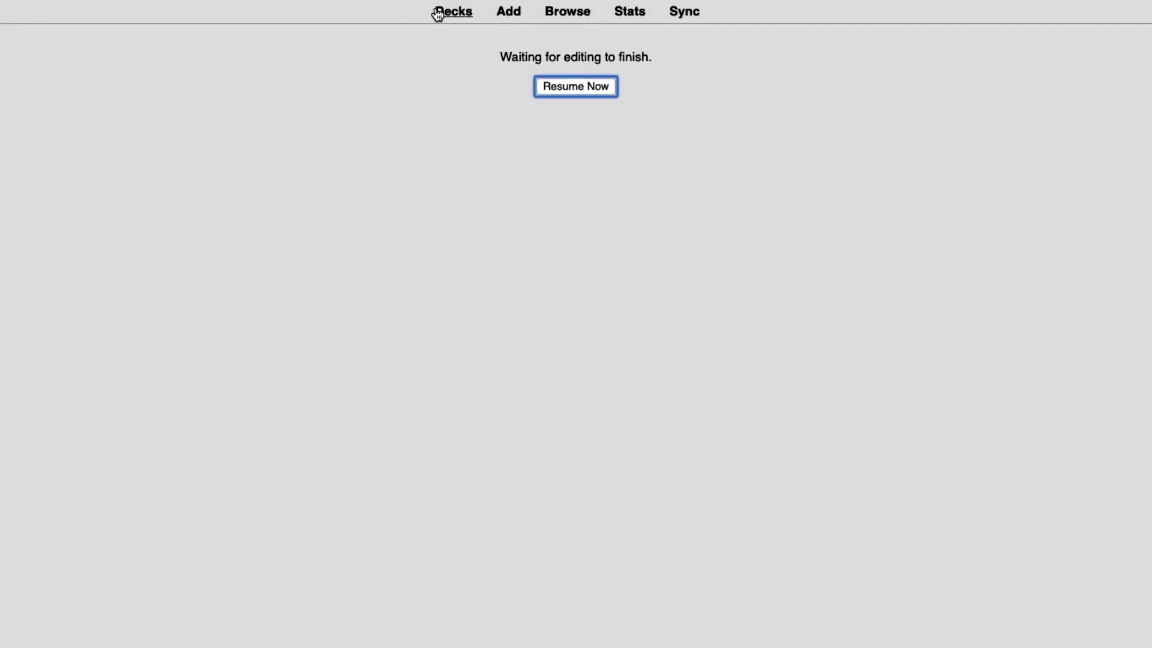
{"action": "left_click", "coordinate": [444, 17]}
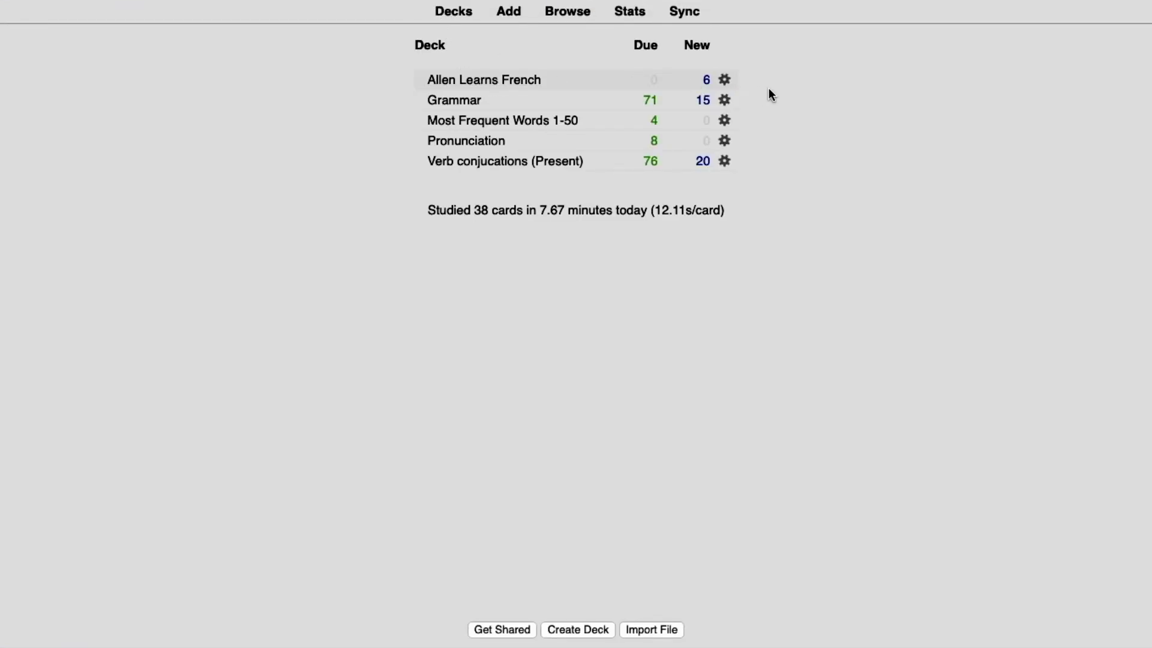
{"action": "left_click", "coordinate": [487, 85]}
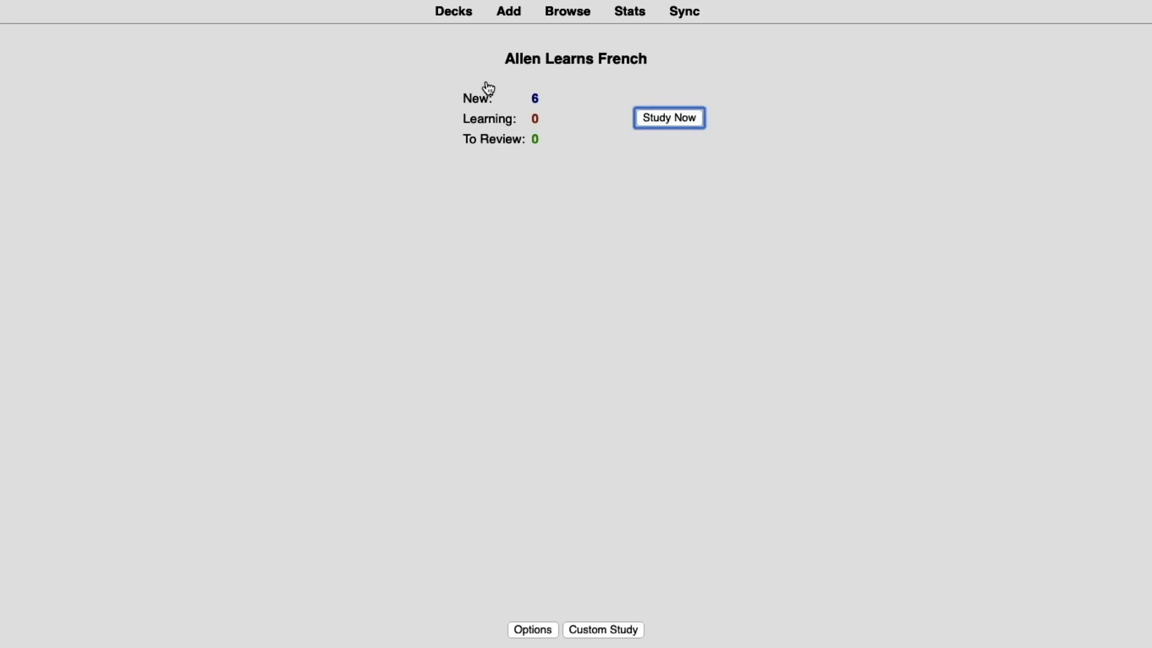
Start studying, reveal and play the Manger answer, then rate it remembered
{"action": "left_click", "coordinate": [699, 115]}
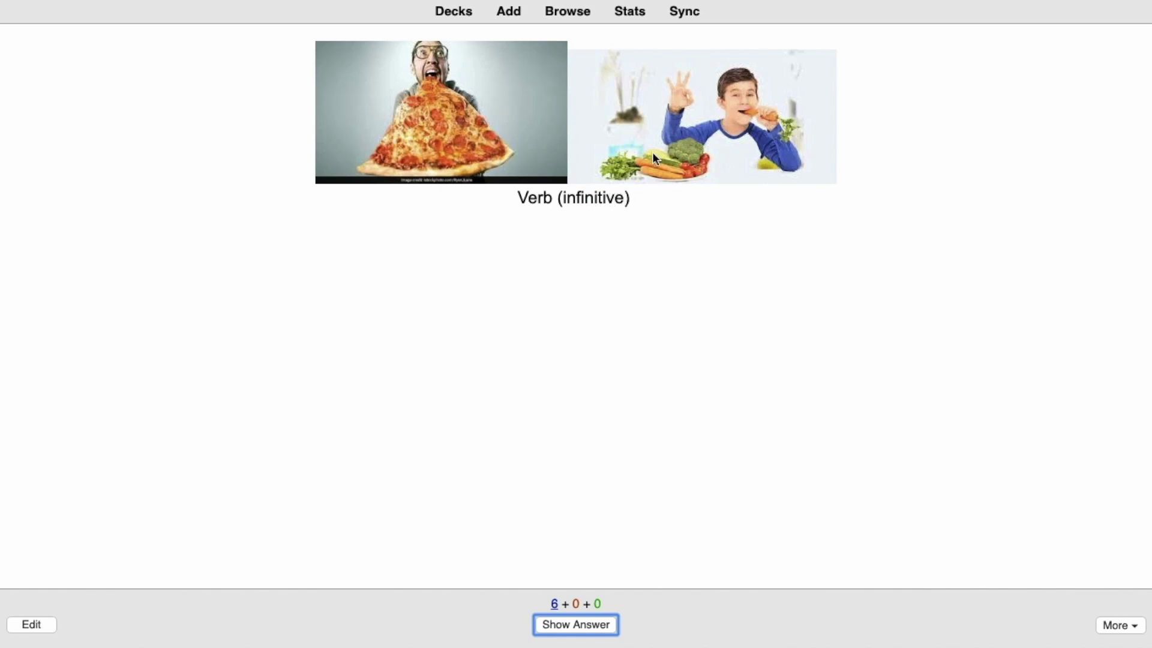
{"action": "left_click", "coordinate": [602, 624]}
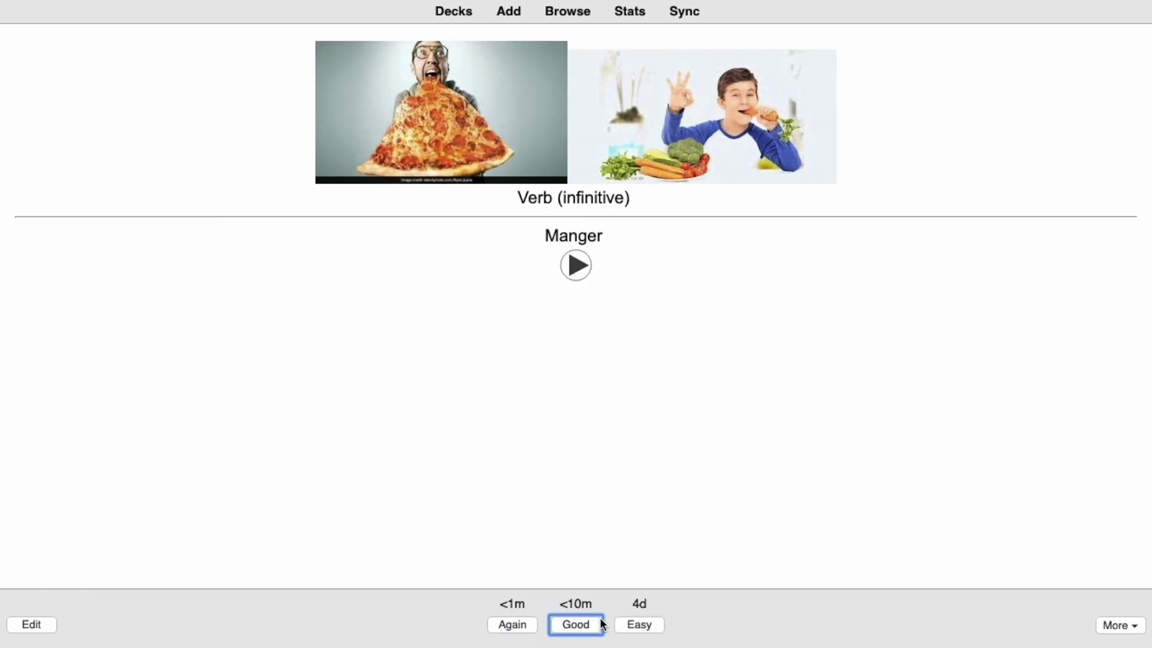
{"action": "left_click", "coordinate": [579, 271]}
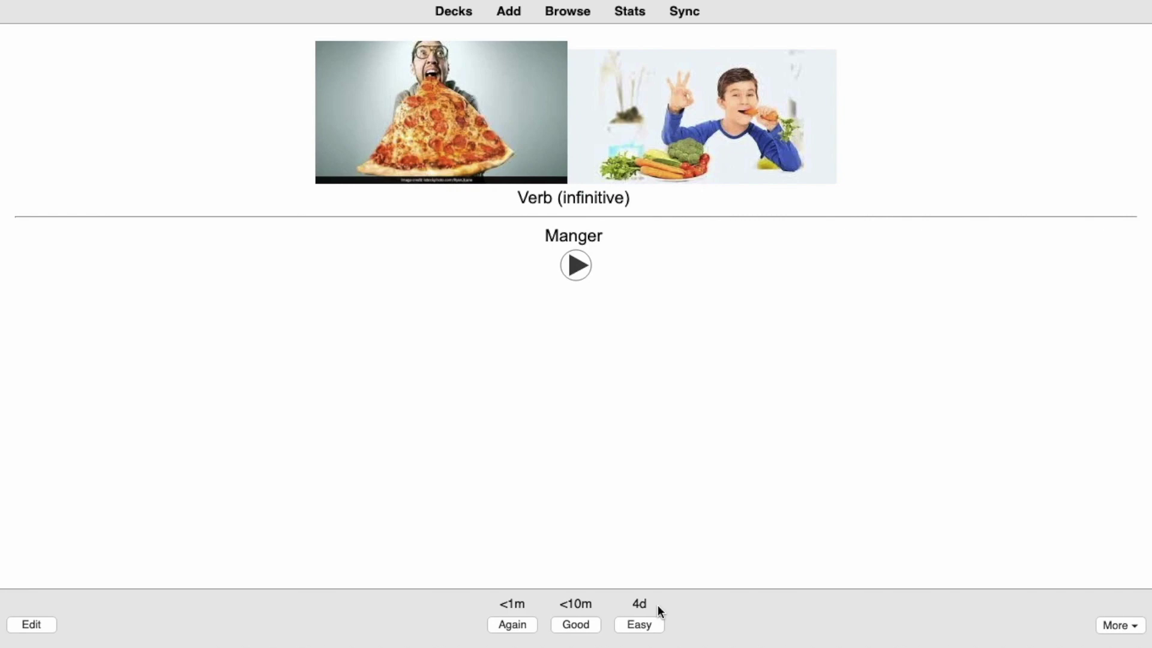
{"action": "left_click", "coordinate": [576, 624]}
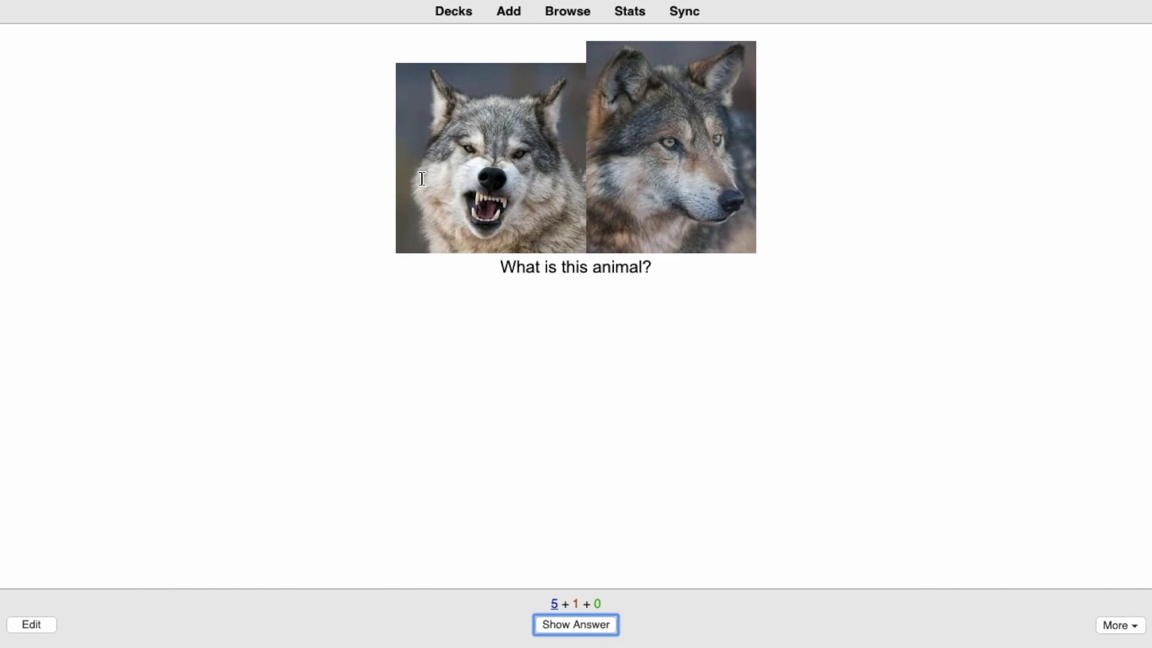
Rate the wolf picture card Again and the 'Le loup' cloze card Good
{"action": "left_click", "coordinate": [577, 625]}
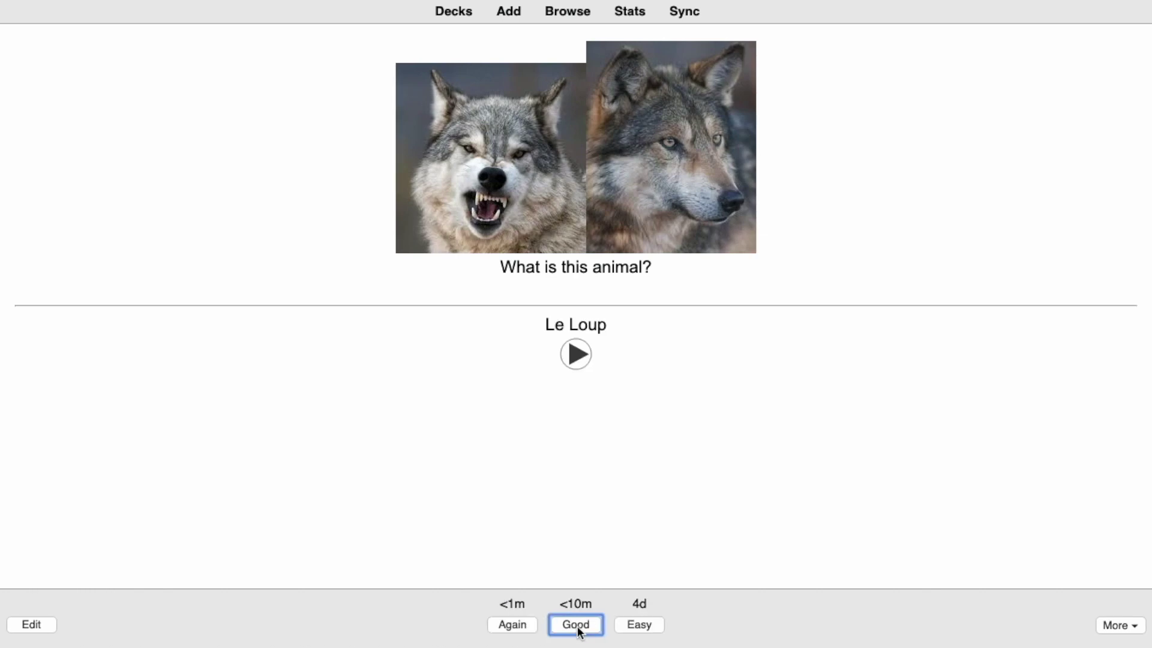
{"action": "left_click", "coordinate": [509, 624]}
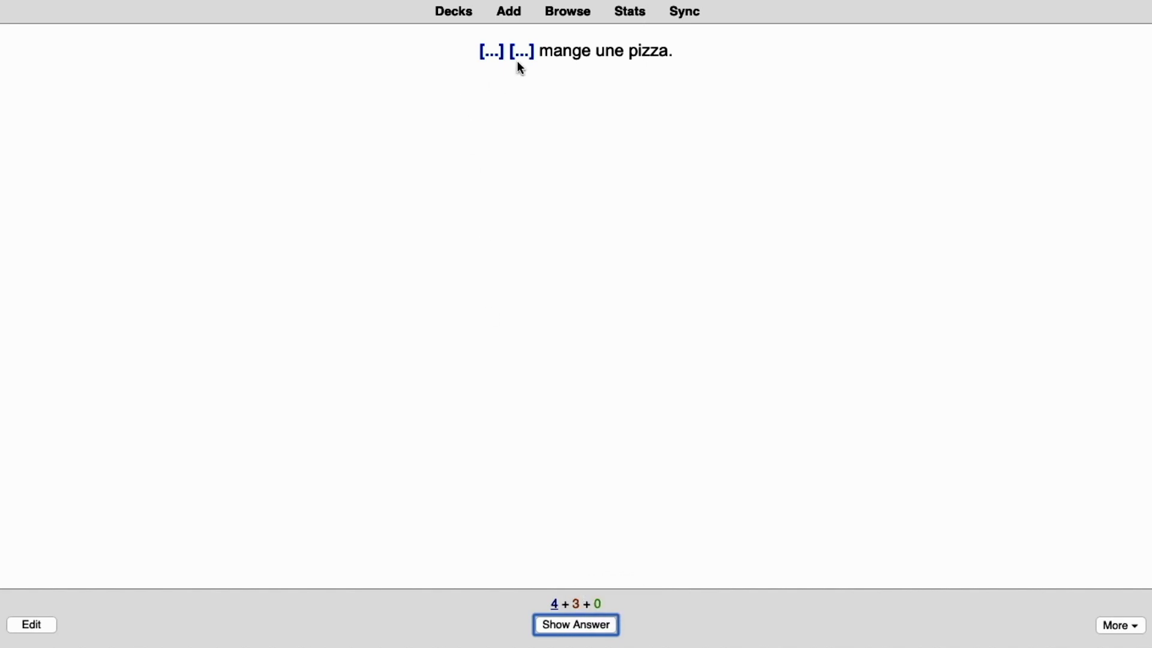
{"action": "left_click", "coordinate": [568, 635]}
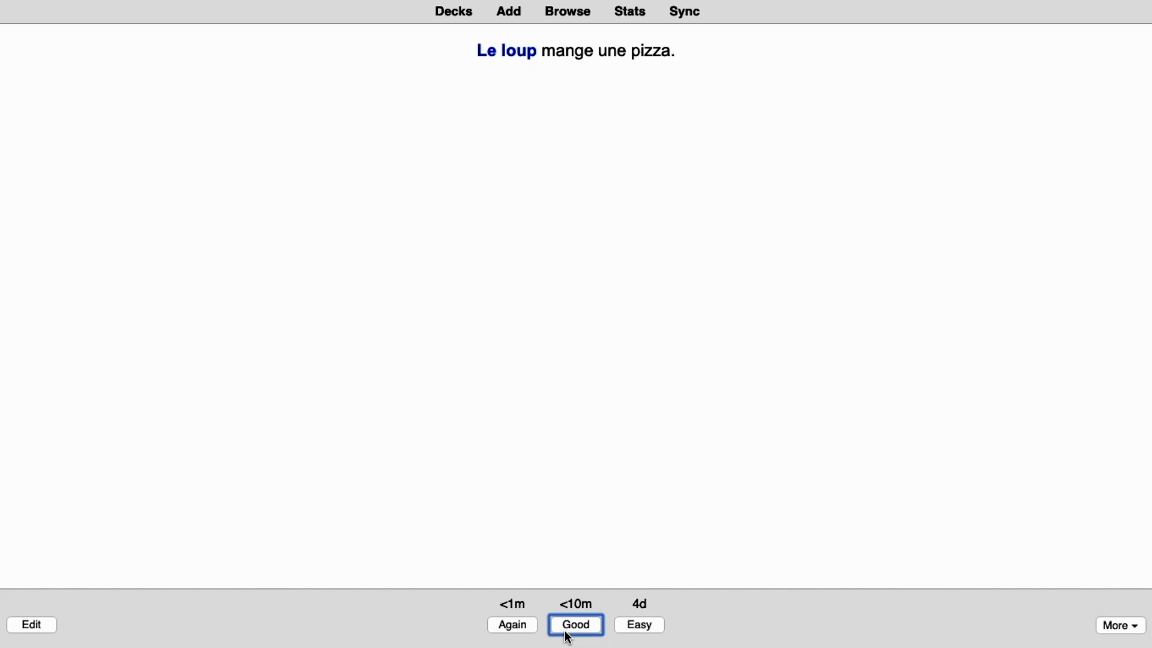
{"action": "left_click", "coordinate": [574, 628]}
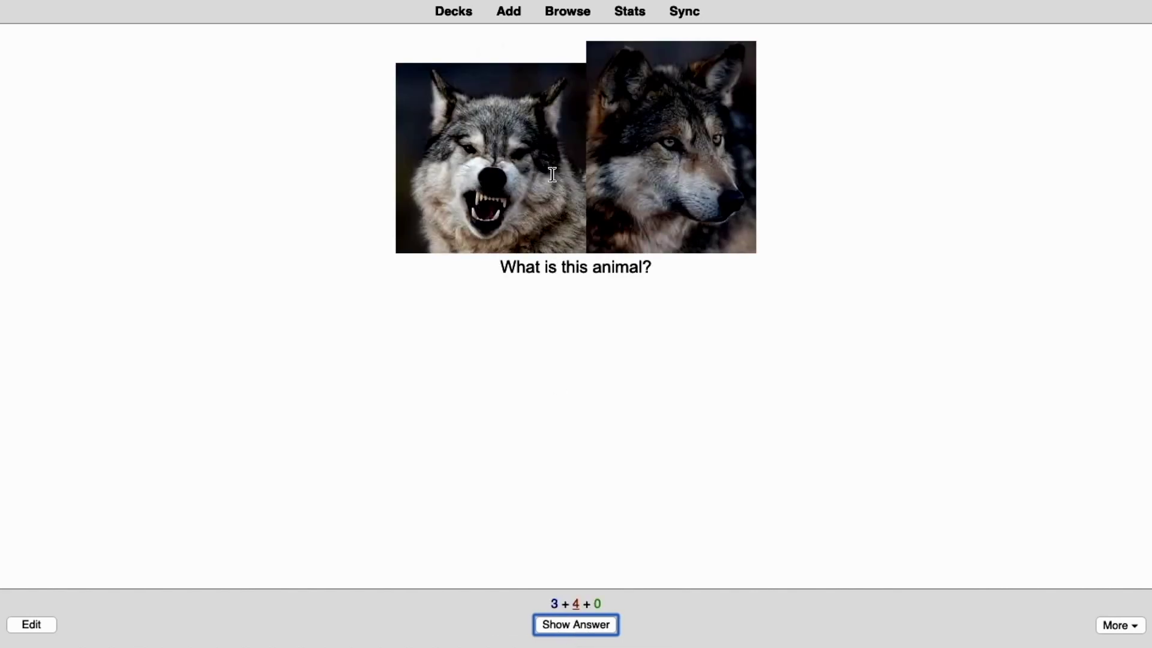
Rate the wolf card Good after hearing 'Le Loup', then the mange, une and pizza clozes Good
{"action": "left_click", "coordinate": [573, 625]}
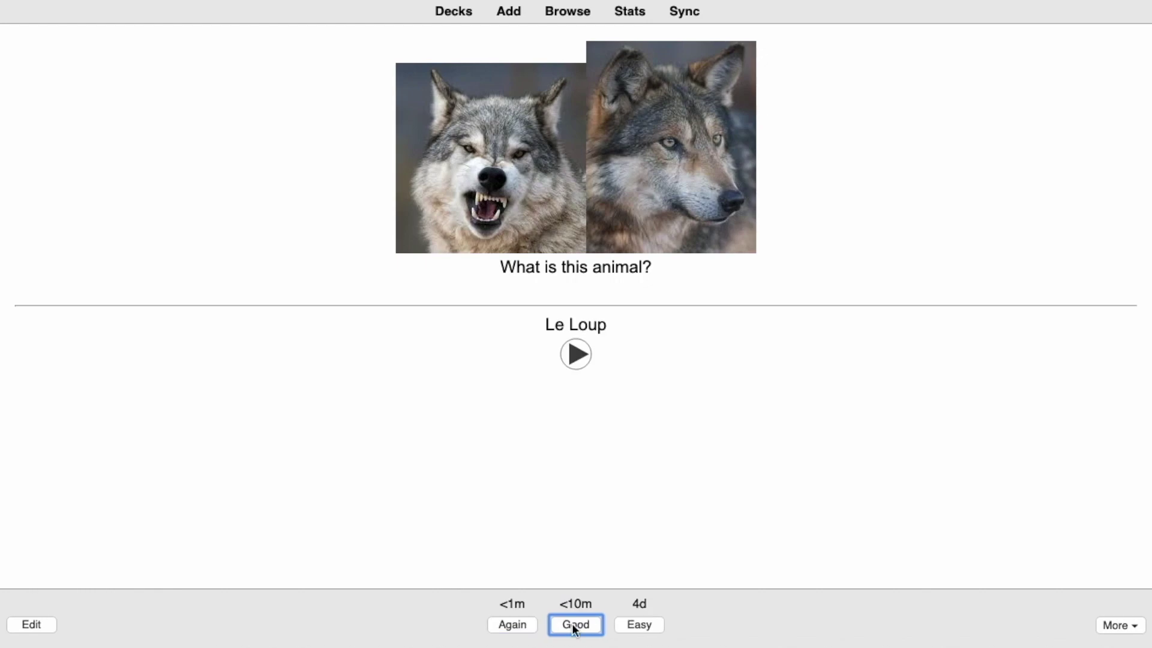
{"action": "left_click", "coordinate": [574, 359]}
{"action": "left_click", "coordinate": [582, 625]}
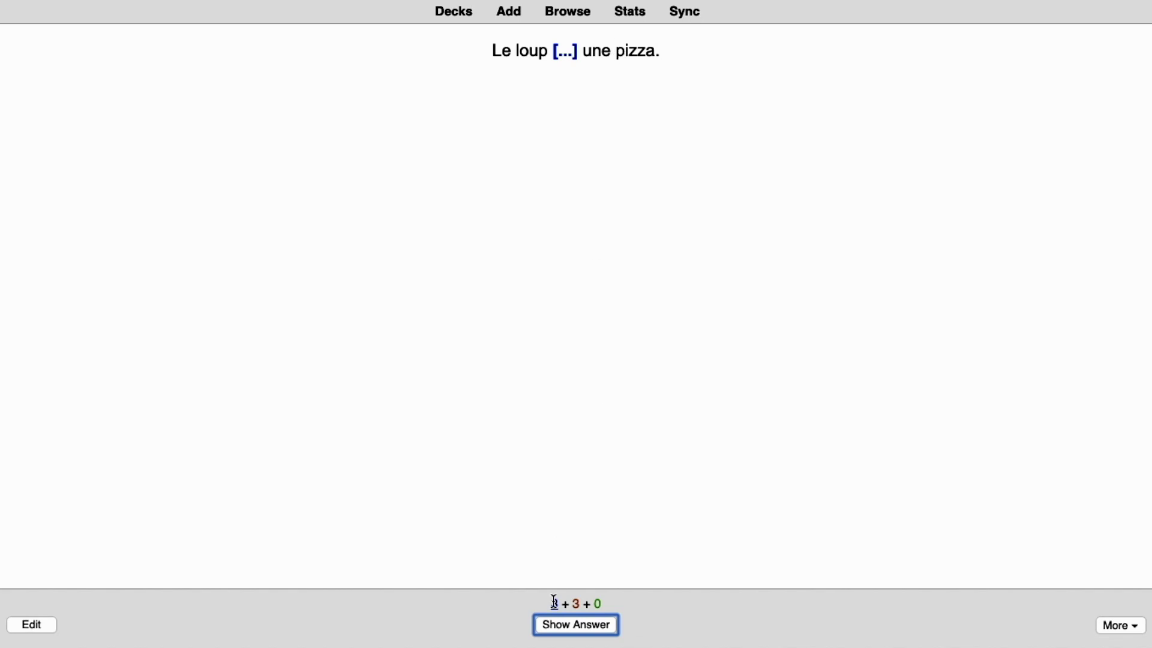
{"action": "left_click", "coordinate": [574, 629]}
{"action": "left_click", "coordinate": [577, 627]}
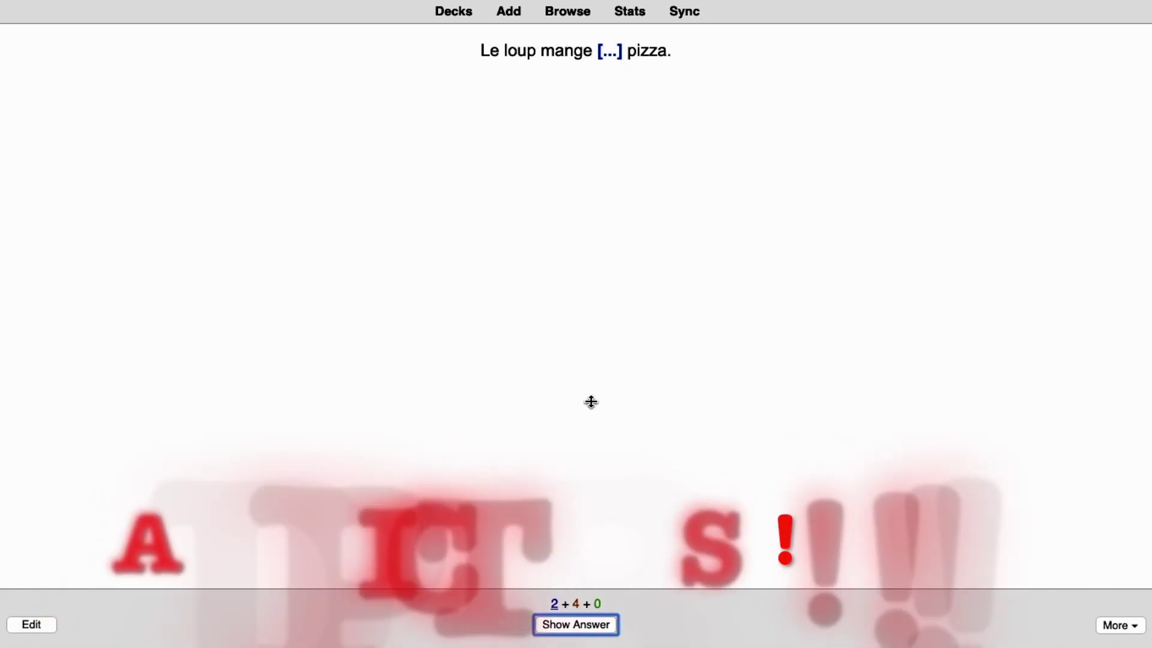
{"action": "left_click", "coordinate": [583, 630]}
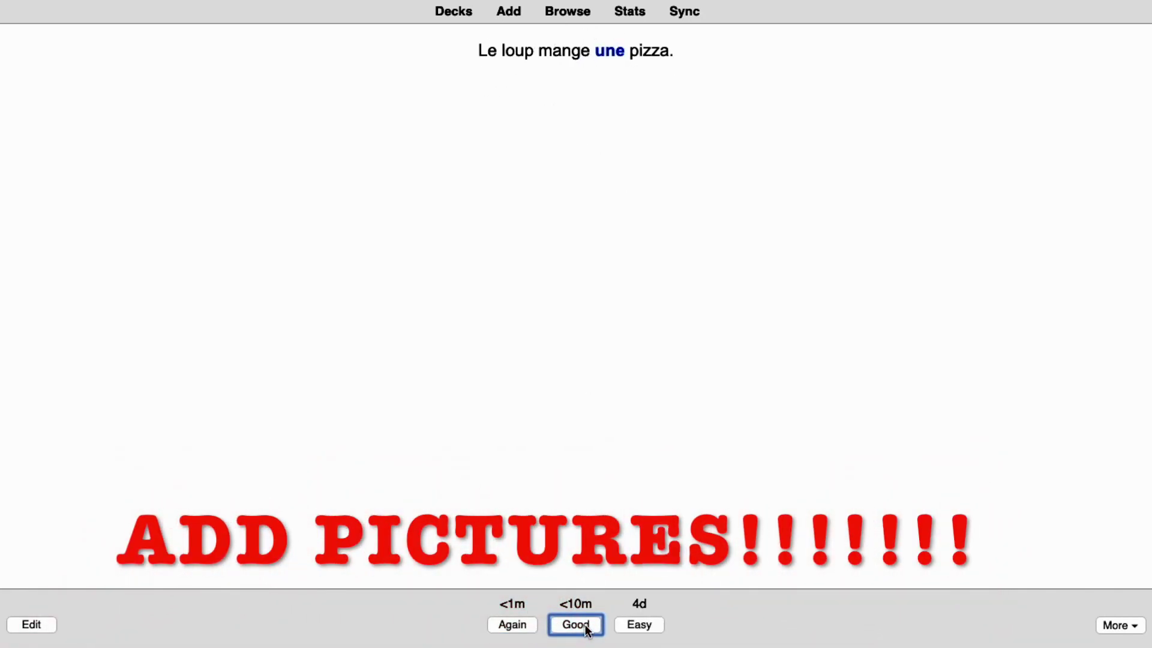
{"action": "left_click", "coordinate": [598, 628]}
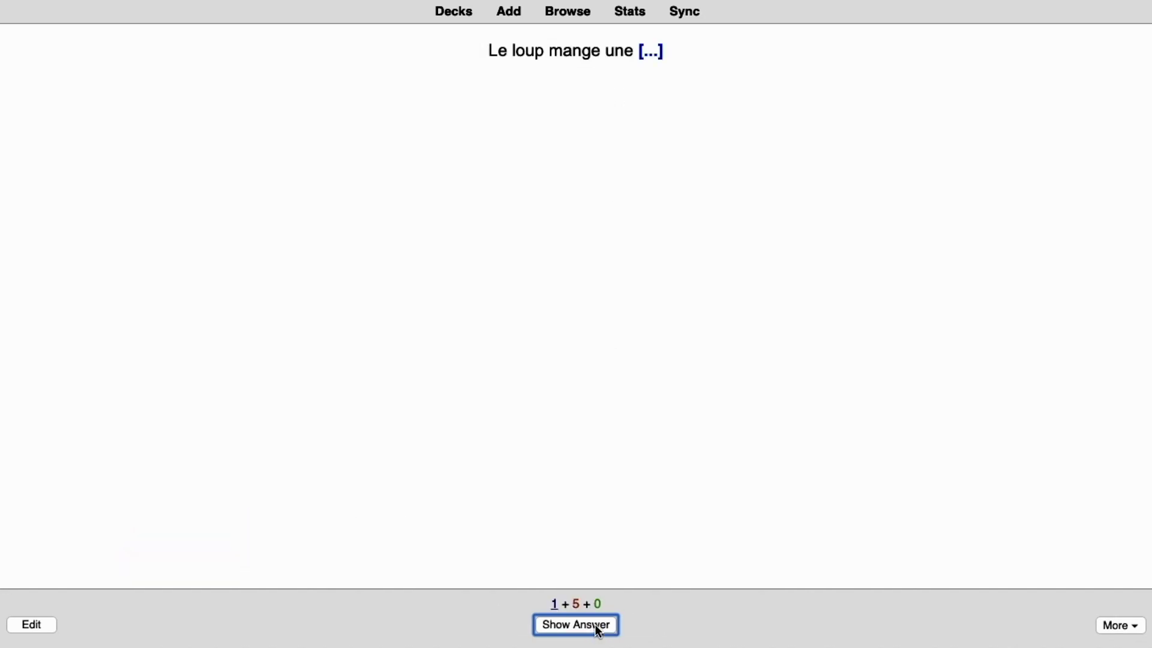
{"action": "left_click", "coordinate": [573, 632]}
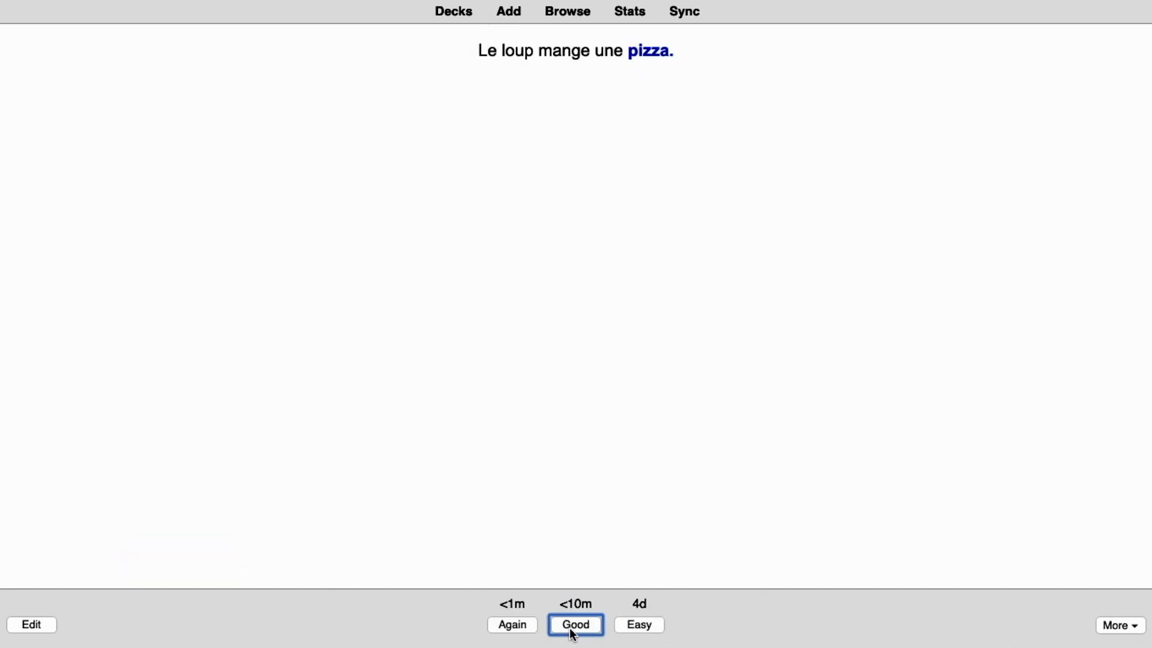
{"action": "left_click", "coordinate": [574, 625]}
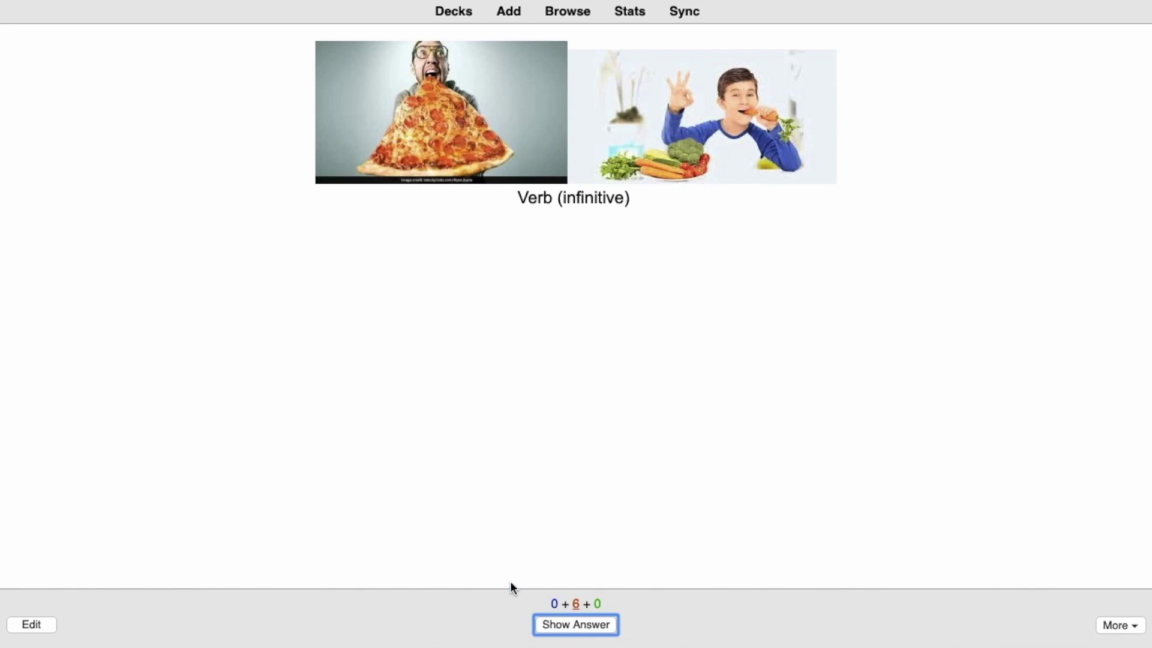
Rate the Manger card, 'Le loup' cloze and wolf card Good in the learning pass
{"action": "key", "text": "space"}
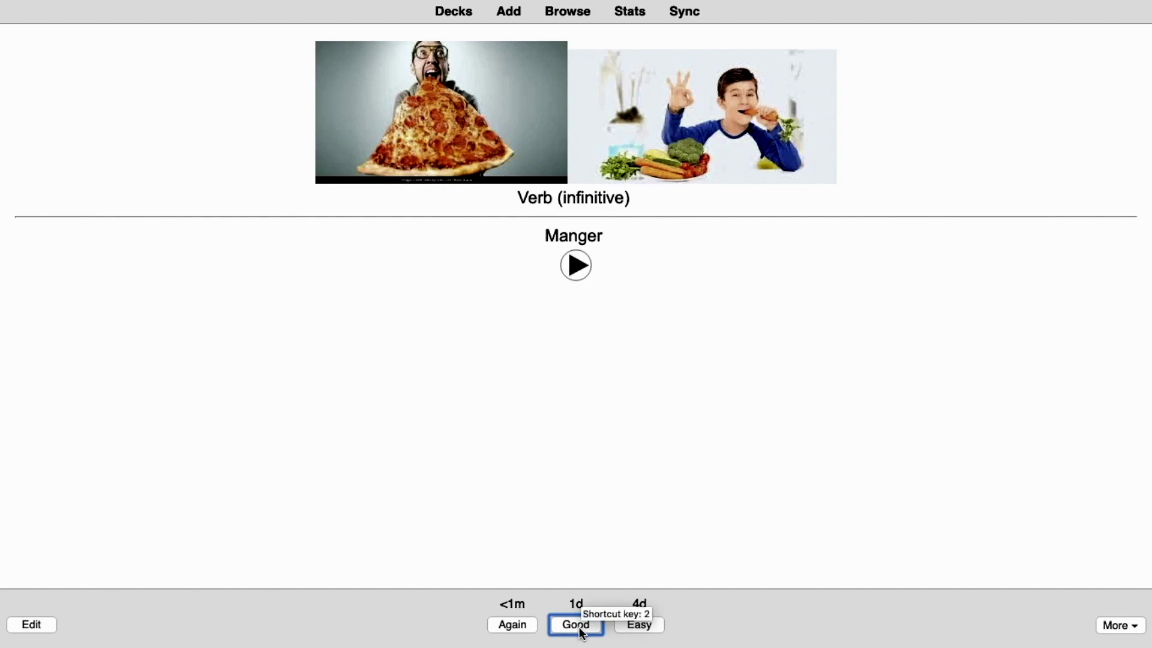
{"action": "left_click", "coordinate": [579, 629]}
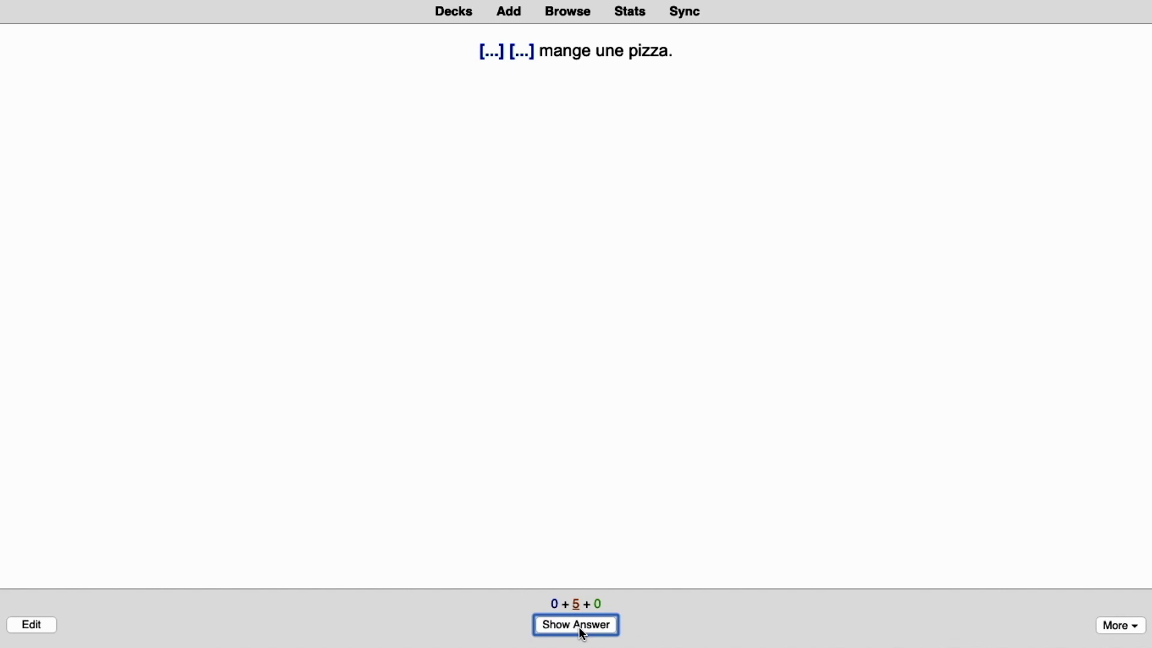
{"action": "left_click", "coordinate": [579, 629]}
{"action": "left_click", "coordinate": [580, 628]}
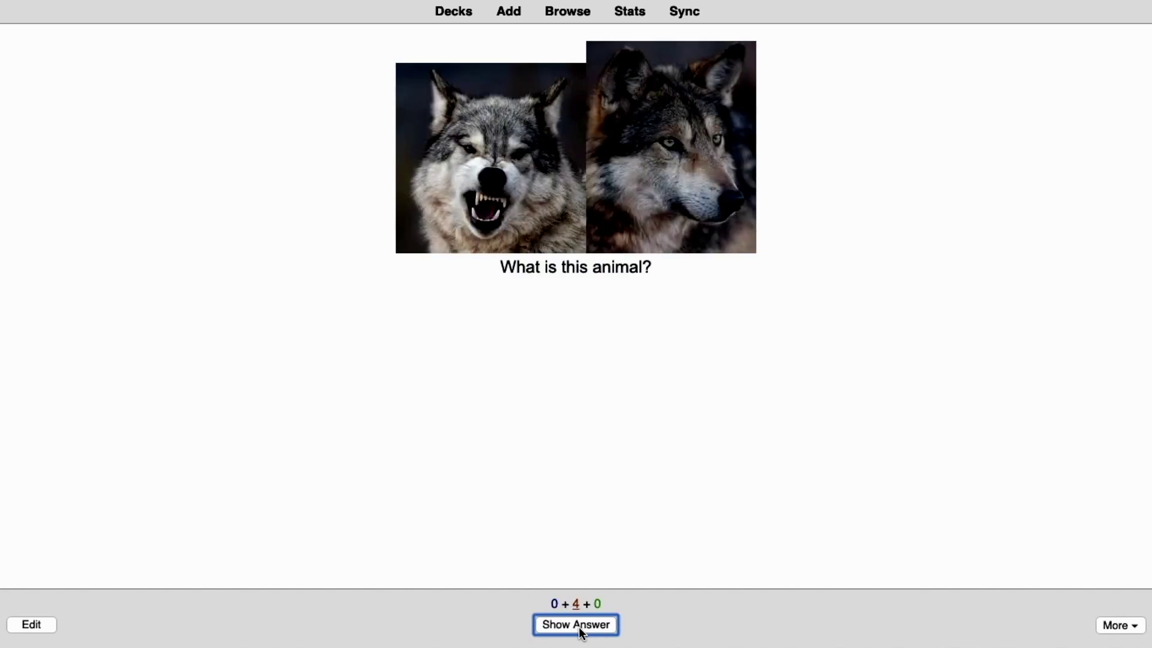
{"action": "left_click", "coordinate": [579, 628]}
{"action": "left_click", "coordinate": [581, 628]}
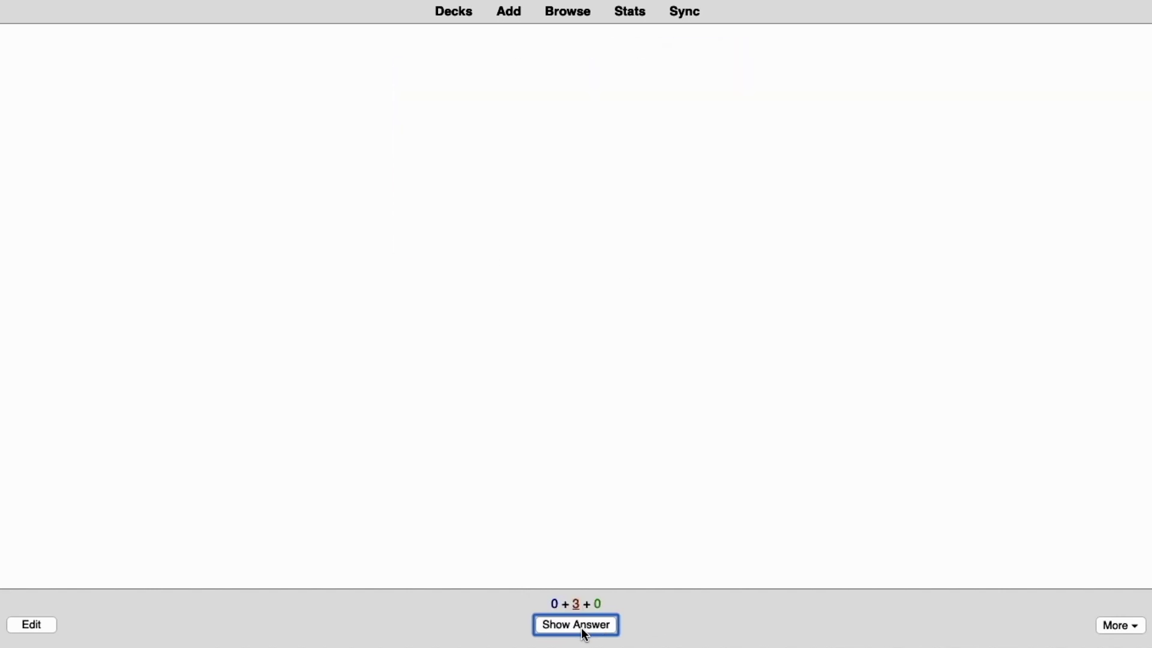
Rate the mange, une and pizza clozes Good, finishing the Allen Learns French deck
{"action": "left_click", "coordinate": [581, 627]}
{"action": "left_click", "coordinate": [585, 629]}
{"action": "left_click", "coordinate": [585, 630]}
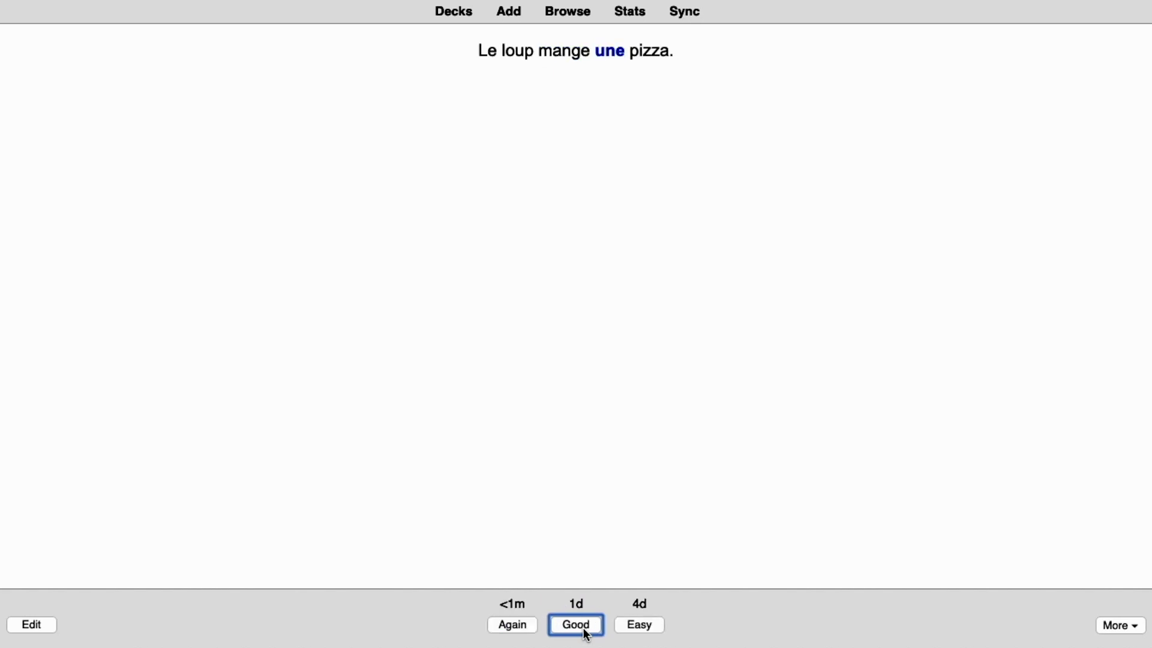
{"action": "left_click", "coordinate": [578, 628]}
{"action": "left_click", "coordinate": [576, 627]}
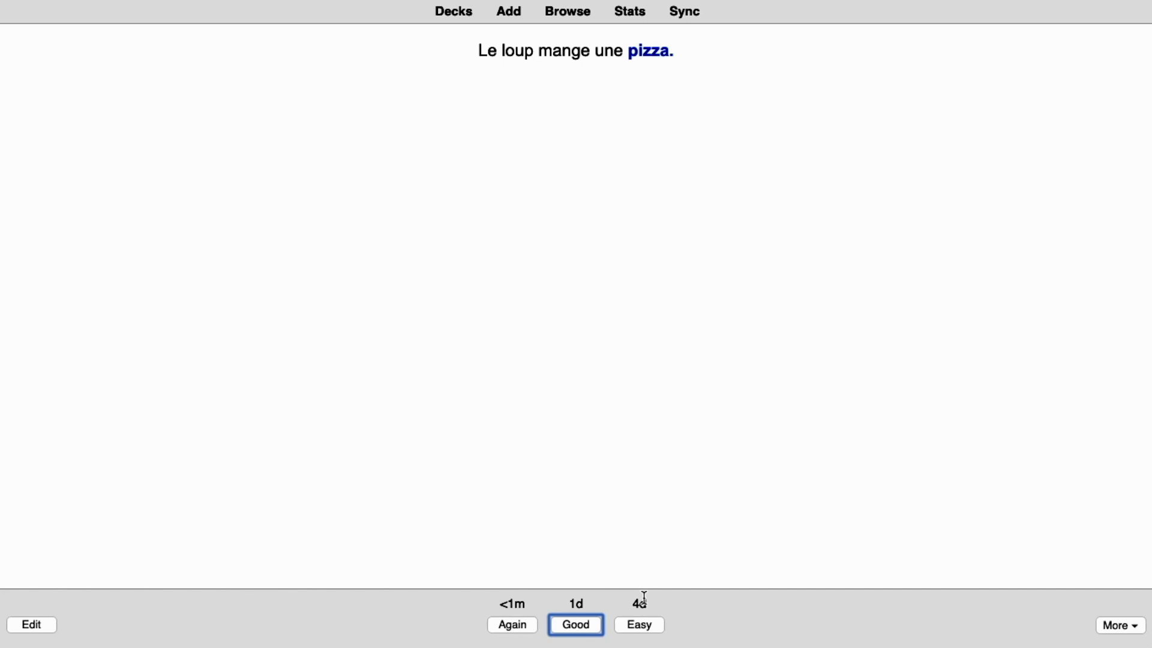
{"action": "key", "text": "space"}
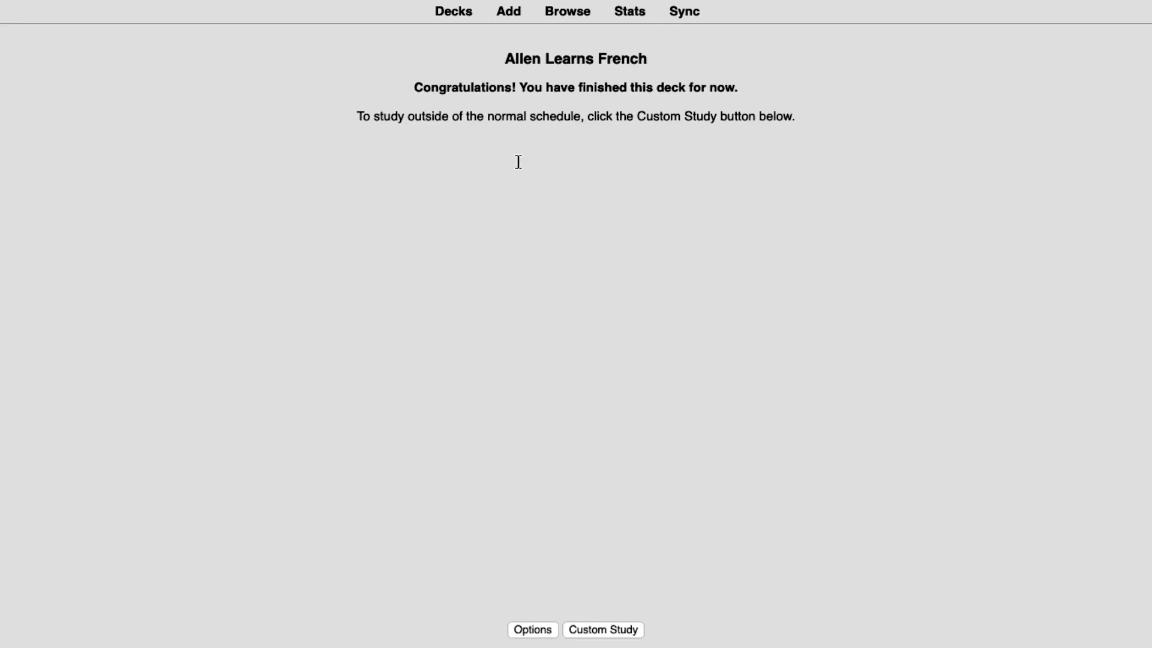